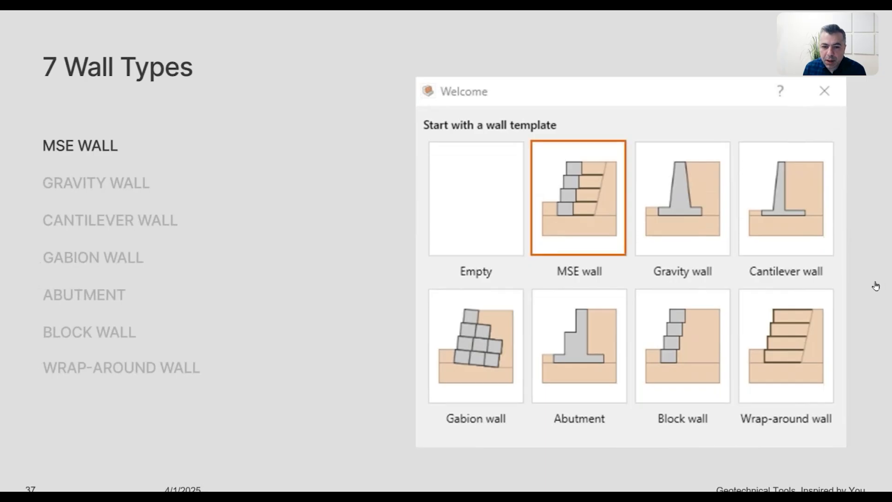
Step: Highlight the gravity, cantilever, gabion, abutment, block and wrap-around wall builds, then reach the design standards slide
{"action": "key", "text": "Right"}
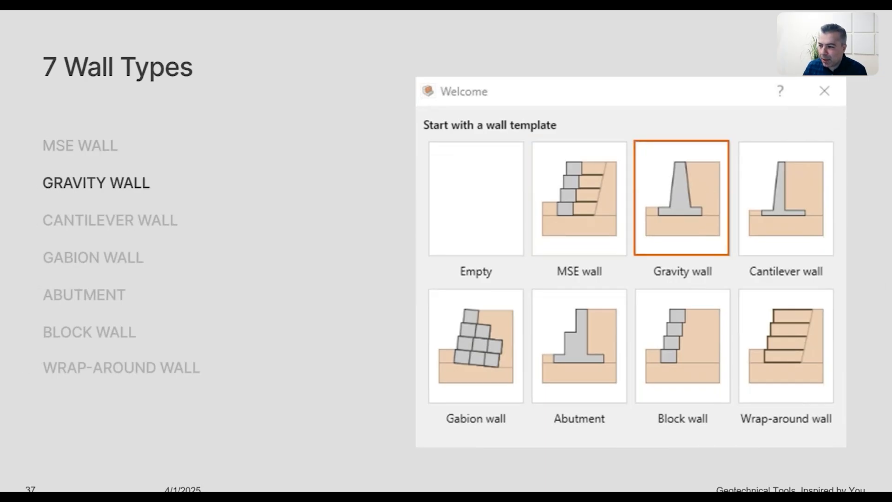
{"action": "key", "text": "Right"}
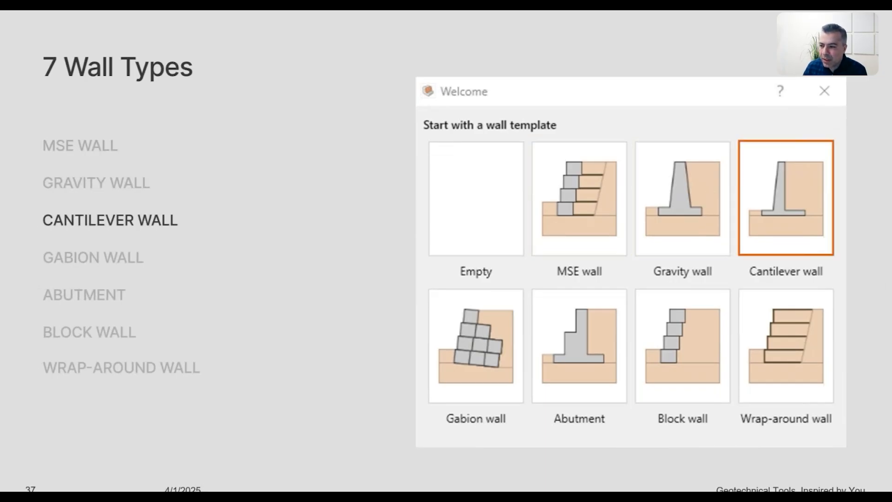
{"action": "key", "text": "Right"}
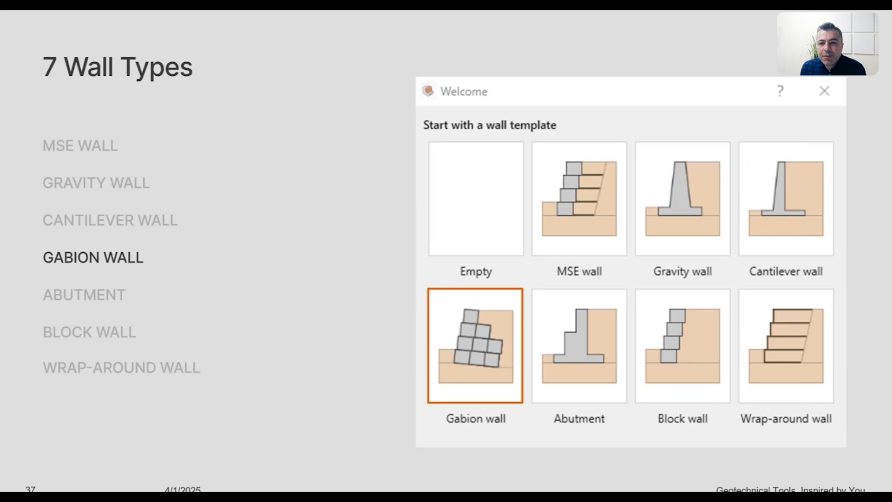
{"action": "key", "text": "Right"}
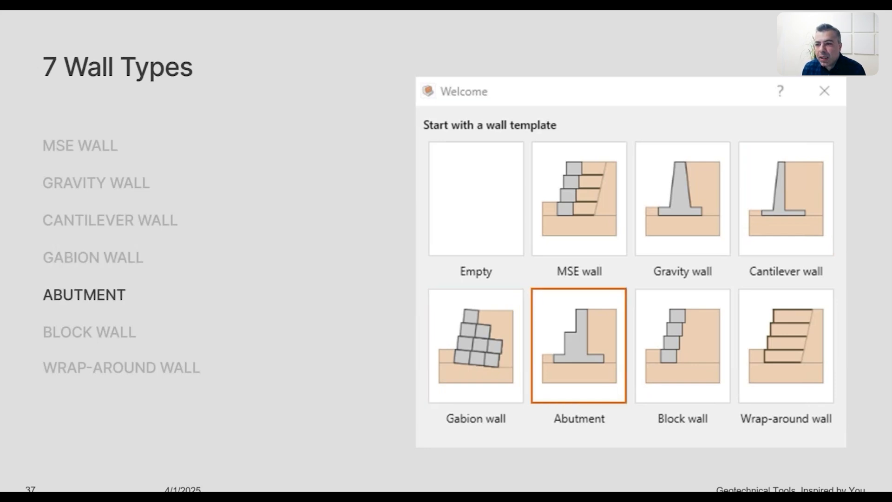
{"action": "key", "text": "Right"}
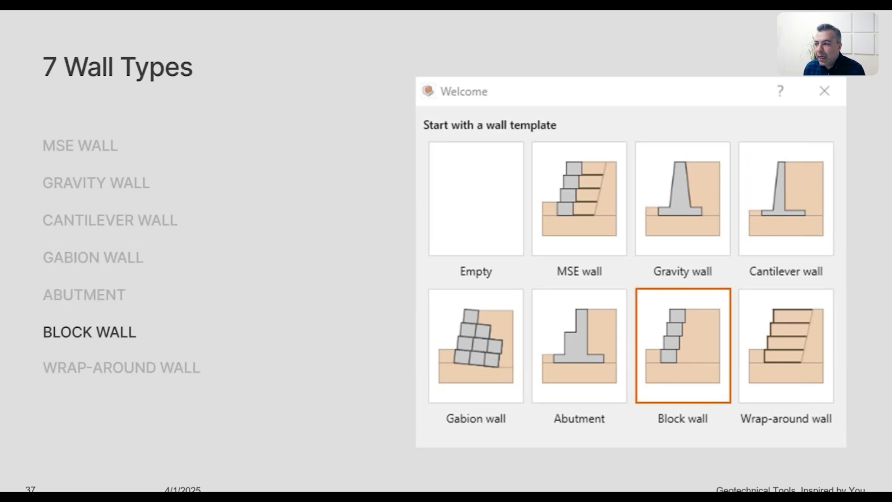
{"action": "key", "text": "Right"}
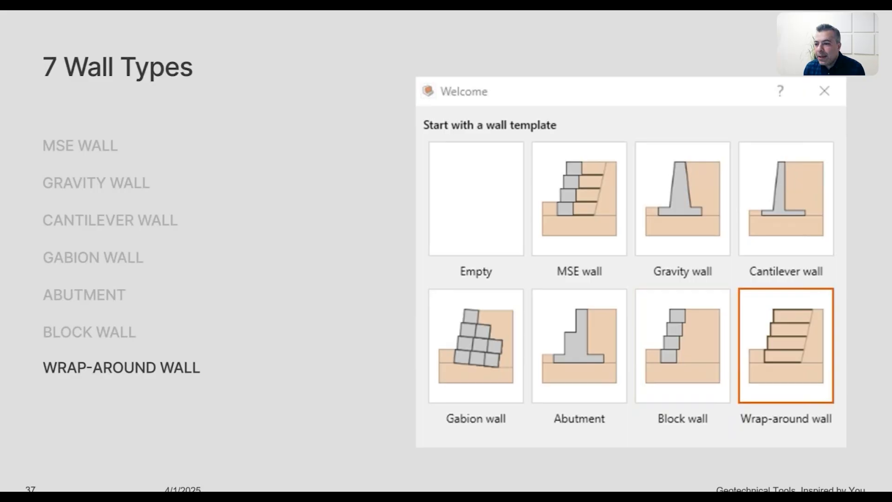
{"action": "key", "text": "Right"}
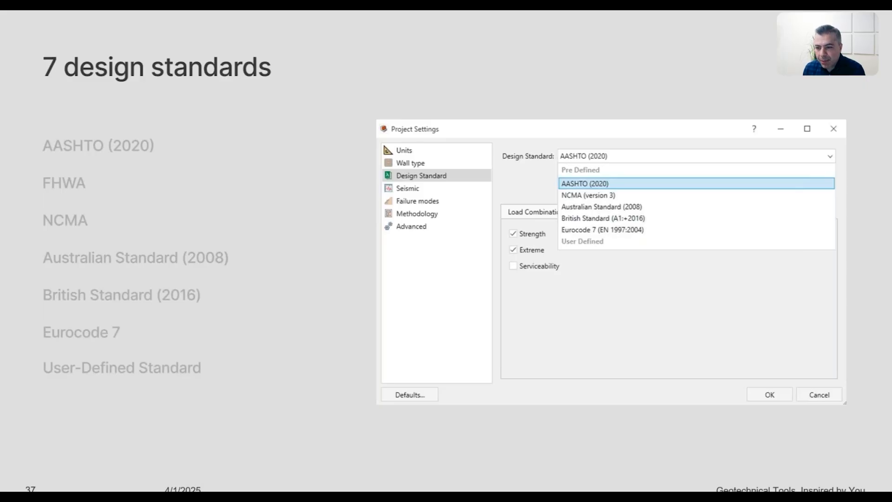
Step: Reveal External, Internal and Reinforcement failure modes, then pressure methods, ending on Single segment MSE walls
{"action": "key", "text": "Right"}
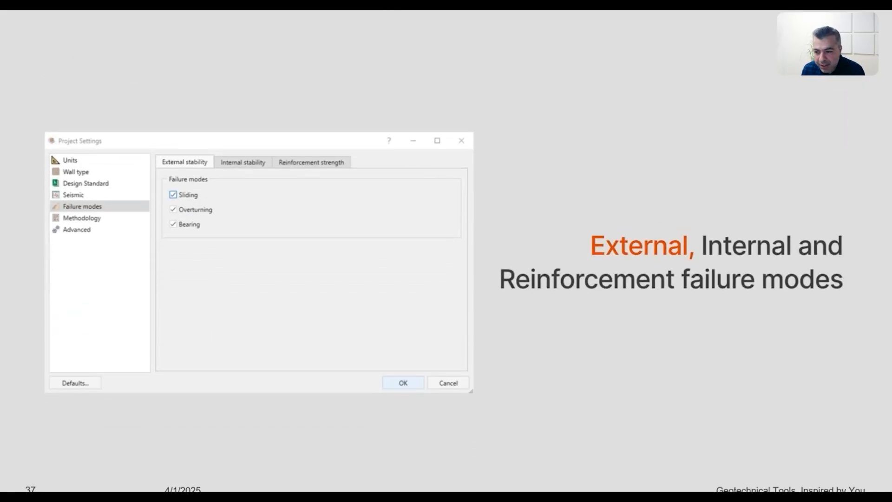
{"action": "key", "text": "Right"}
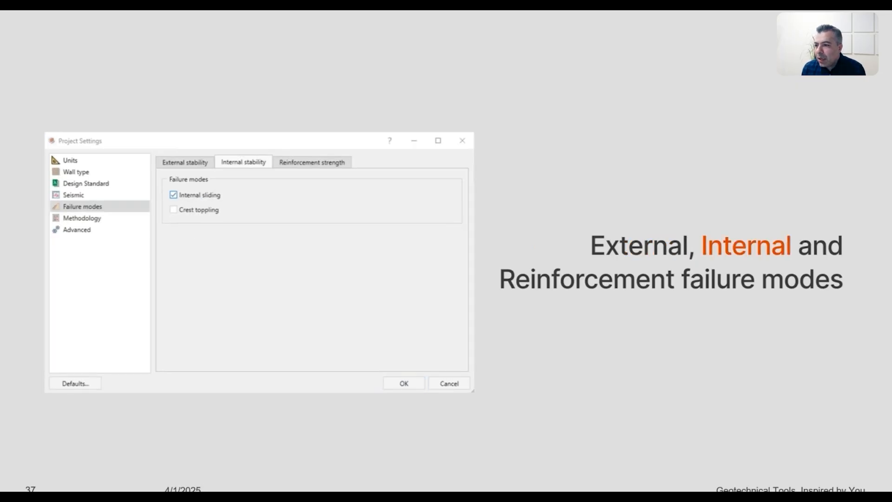
{"action": "key", "text": "Right"}
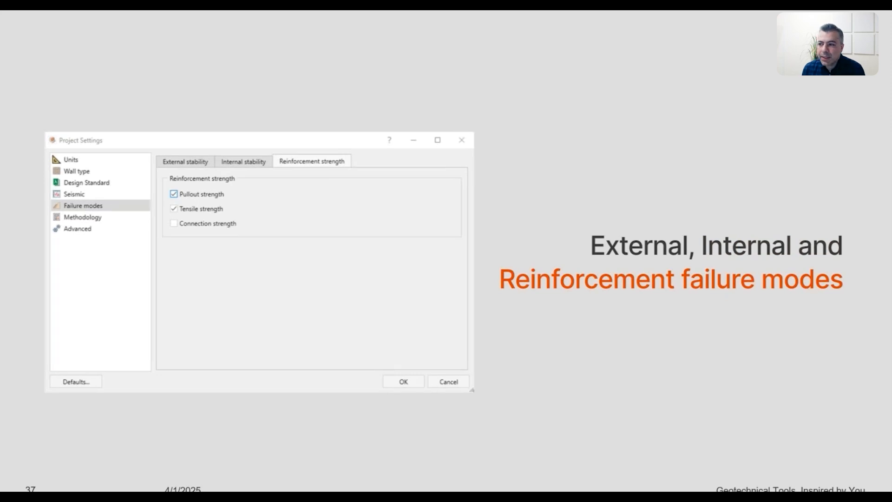
{"action": "key", "text": "Right"}
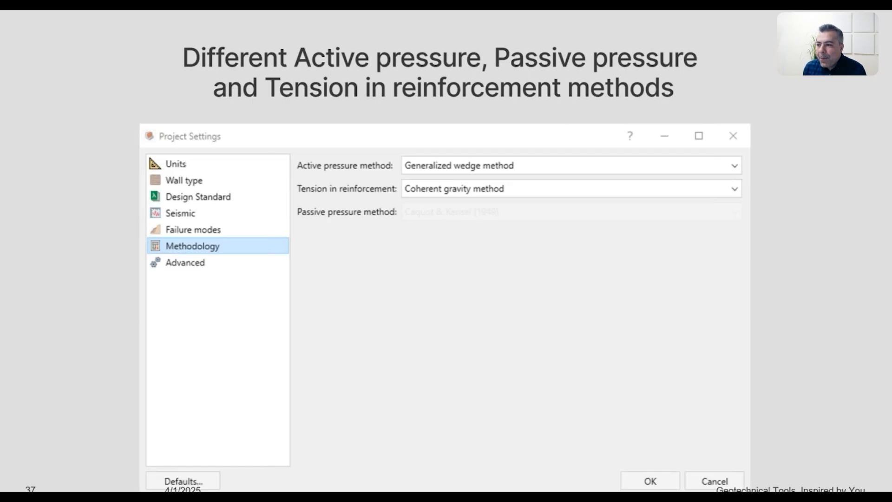
{"action": "key", "text": "Right"}
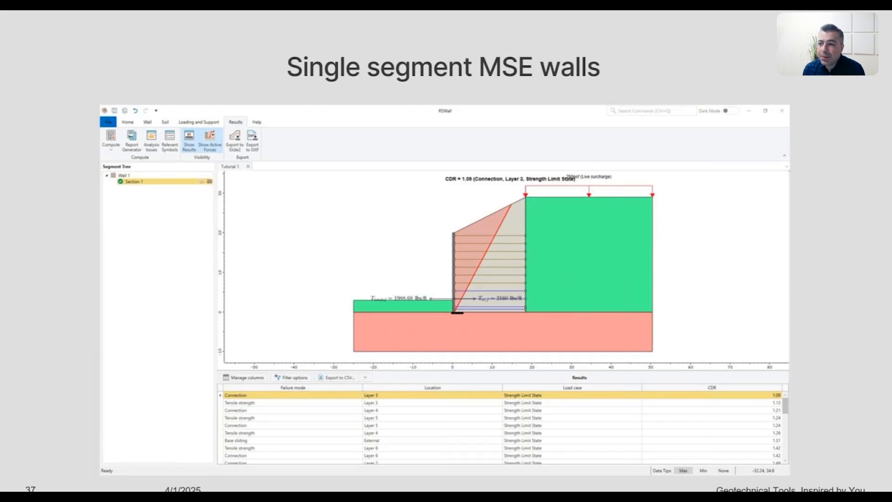
Step: Advance from the multi-segment wizard through block, gravity, cantilever, gabion and abutment slides to manufacturer libraries
{"action": "key", "text": "Right"}
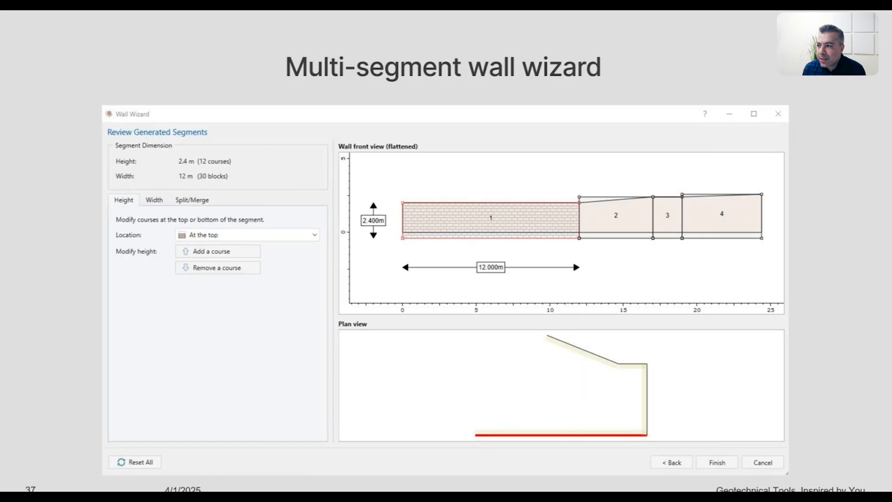
{"action": "key", "text": "Right"}
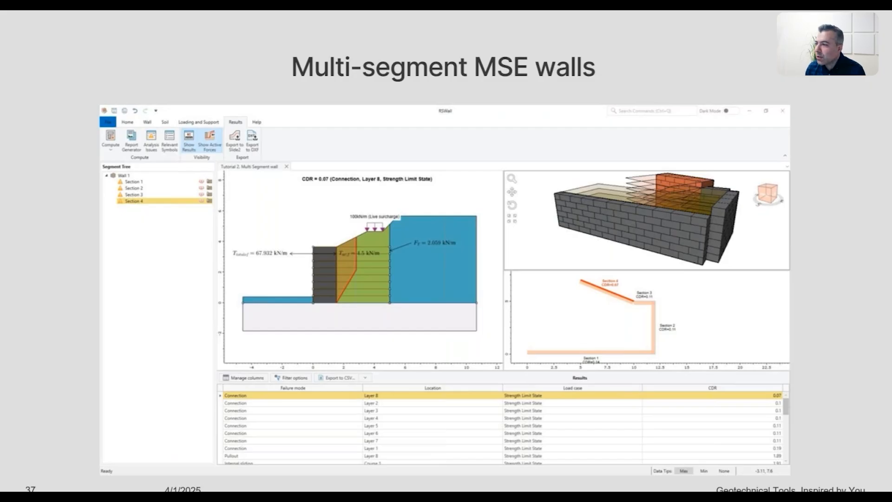
{"action": "key", "text": "Right"}
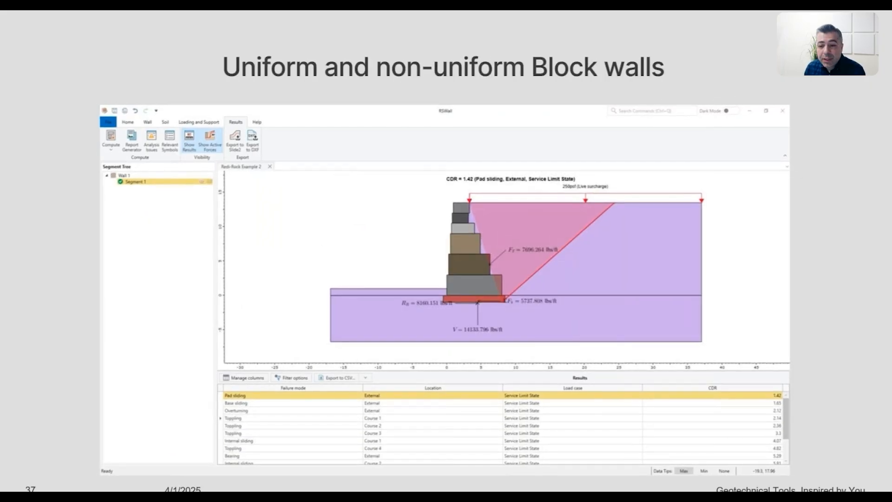
{"action": "key", "text": "Right"}
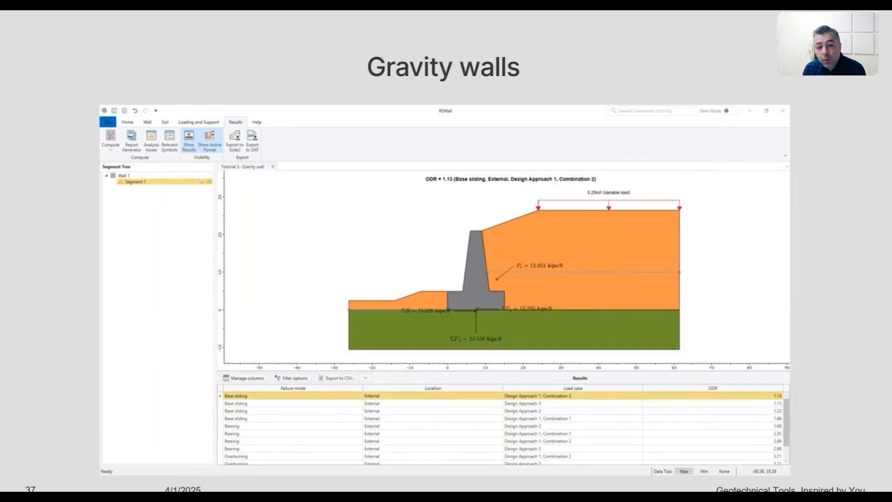
{"action": "key", "text": "Right"}
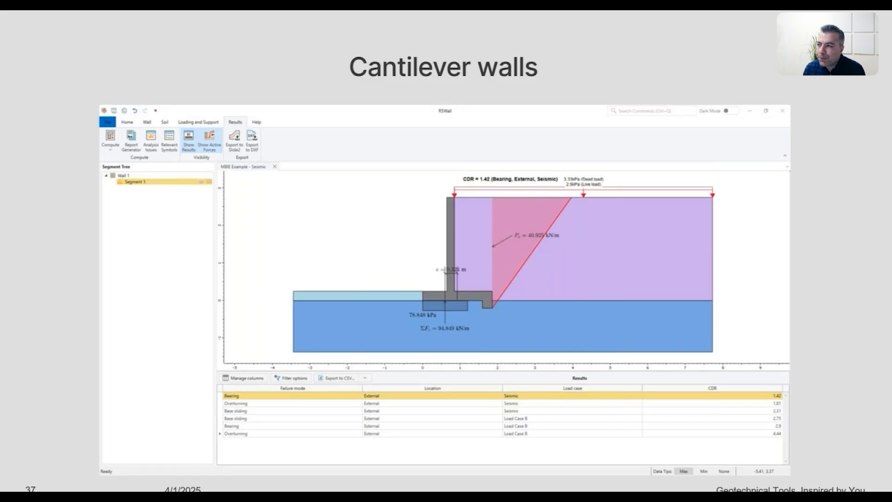
{"action": "key", "text": "Right"}
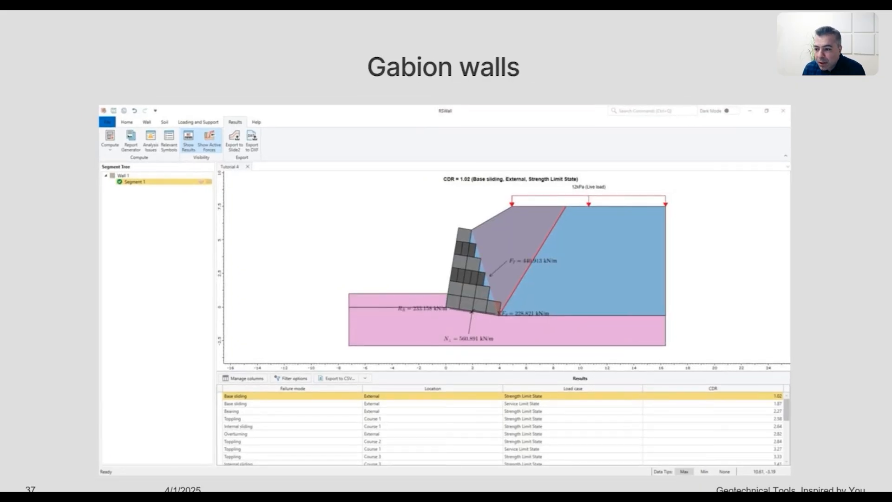
{"action": "key", "text": "Right"}
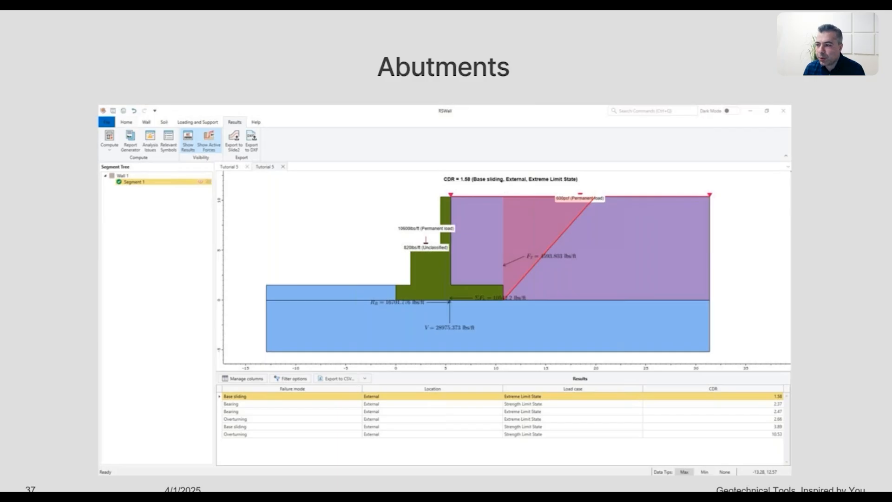
{"action": "key", "text": "Right"}
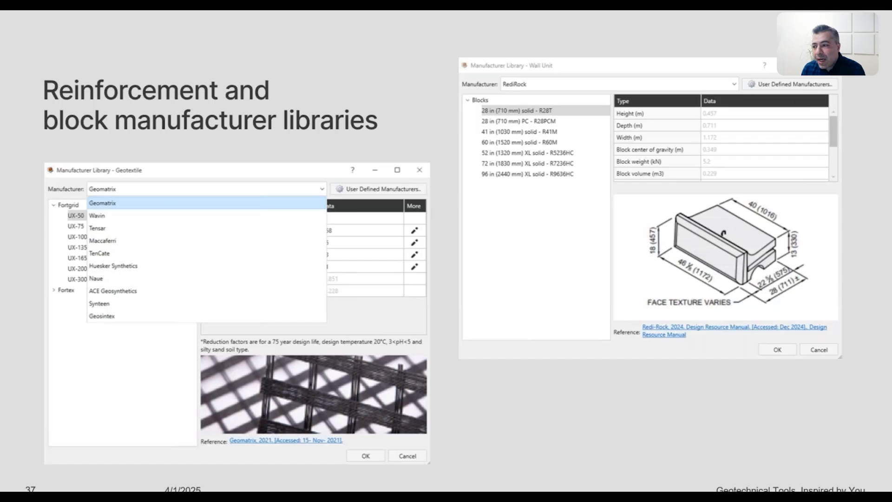
Step: Advance through load types, backslope geometry, supports, results, hand-calculations, Slide2 and DXF export slides
{"action": "key", "text": "Right"}
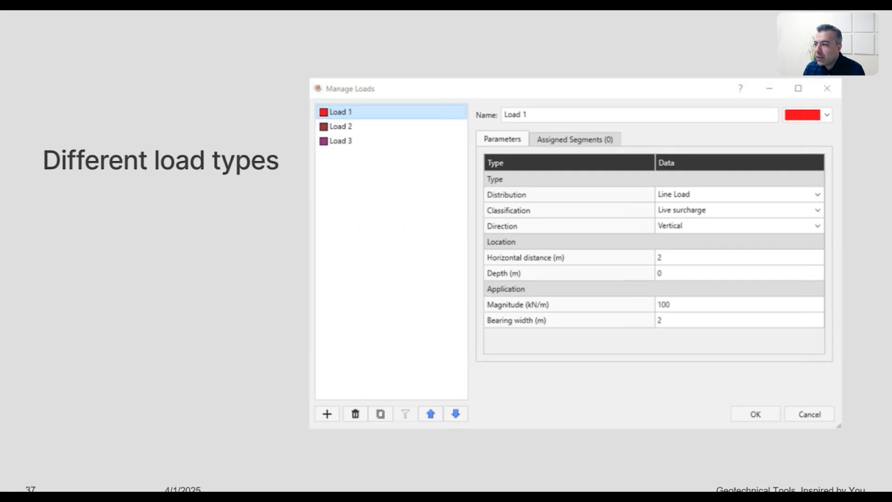
{"action": "key", "text": "Right"}
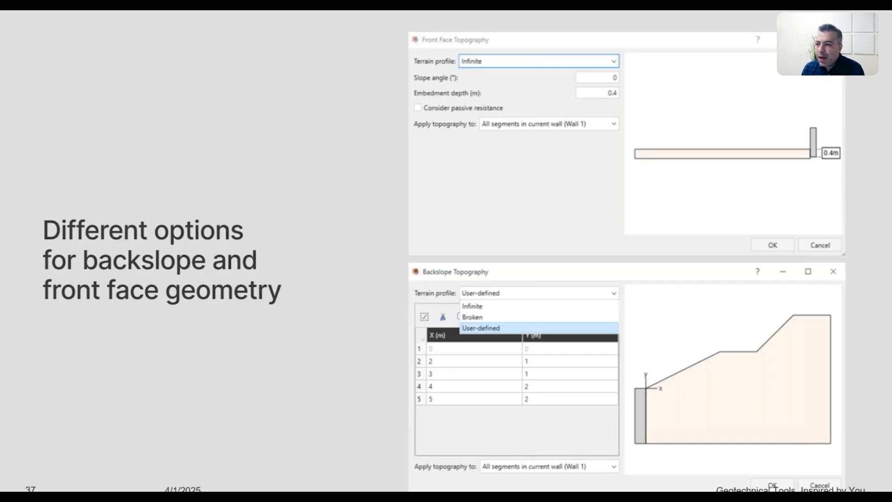
{"action": "key", "text": "Right"}
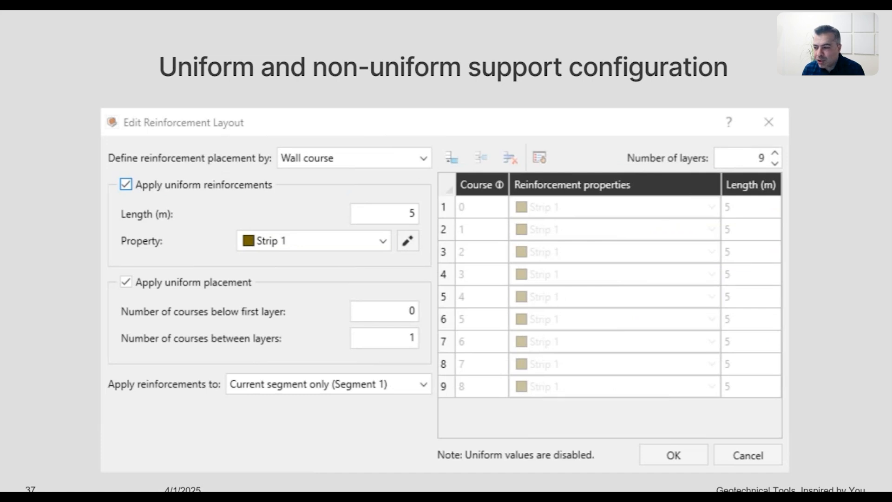
{"action": "key", "text": "Right"}
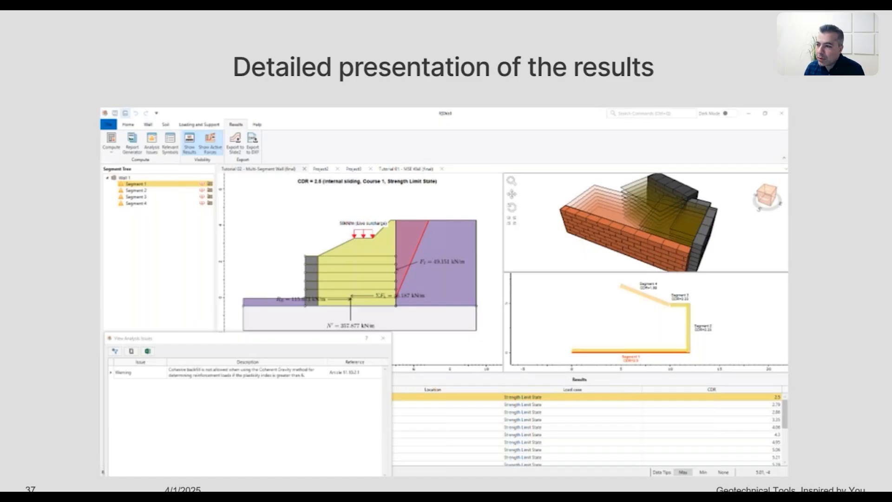
{"action": "key", "text": "Right"}
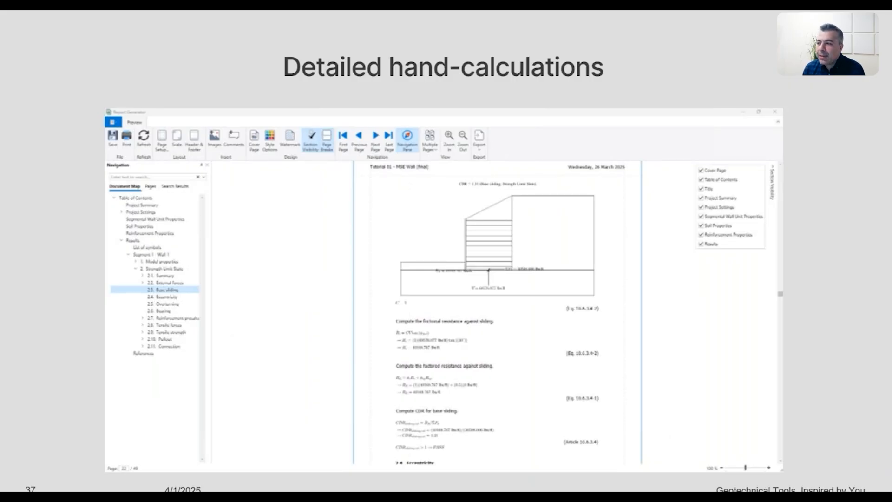
{"action": "key", "text": "Right"}
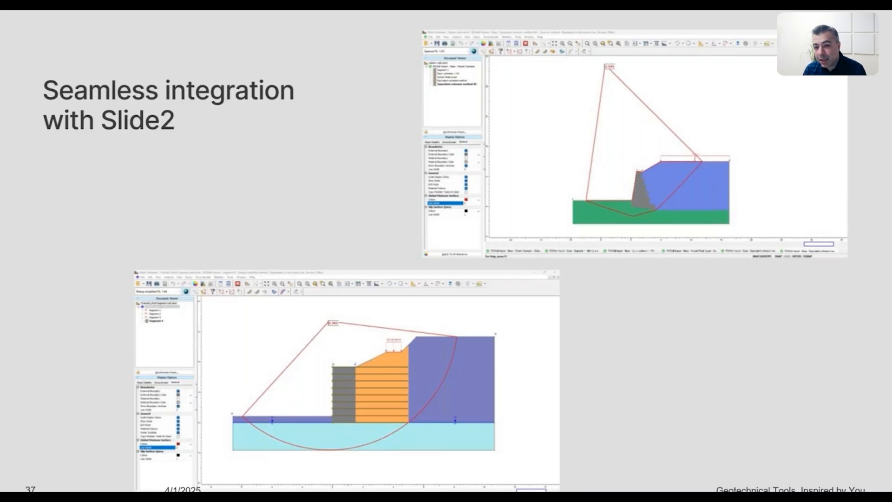
{"action": "key", "text": "Right"}
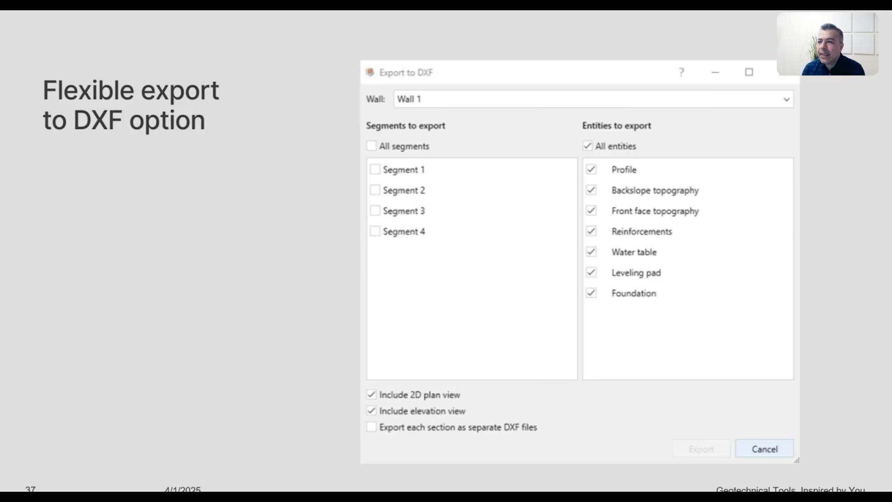
{"action": "key", "text": "Right"}
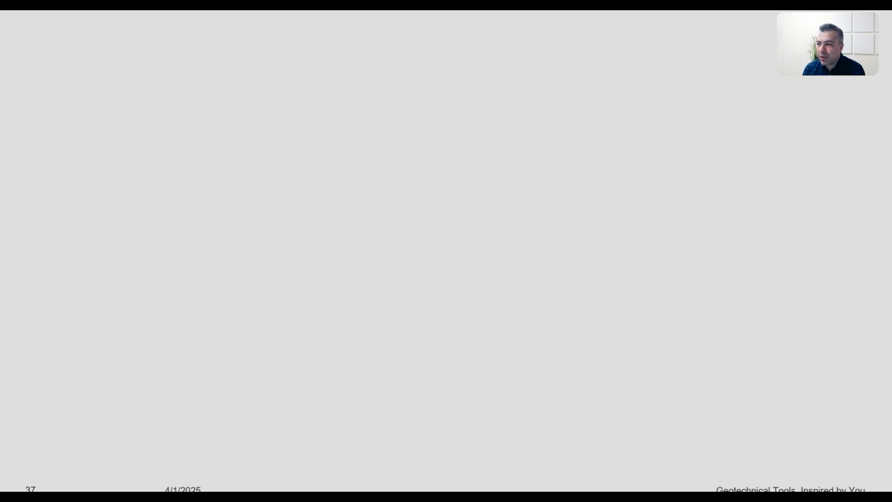
Step: Advance to slide 38, the RSWall multi-segmental MSE wall slide, and switch to RSWall
{"action": "key", "text": "Right"}
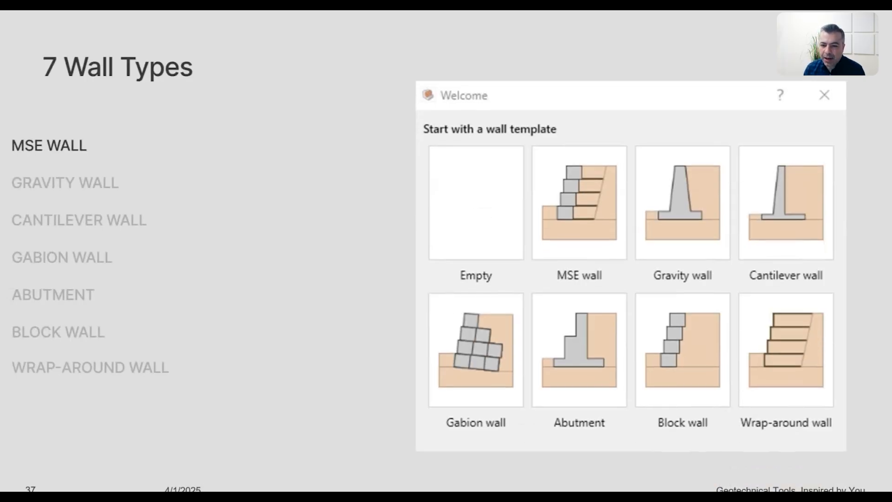
{"action": "key", "text": "Right"}
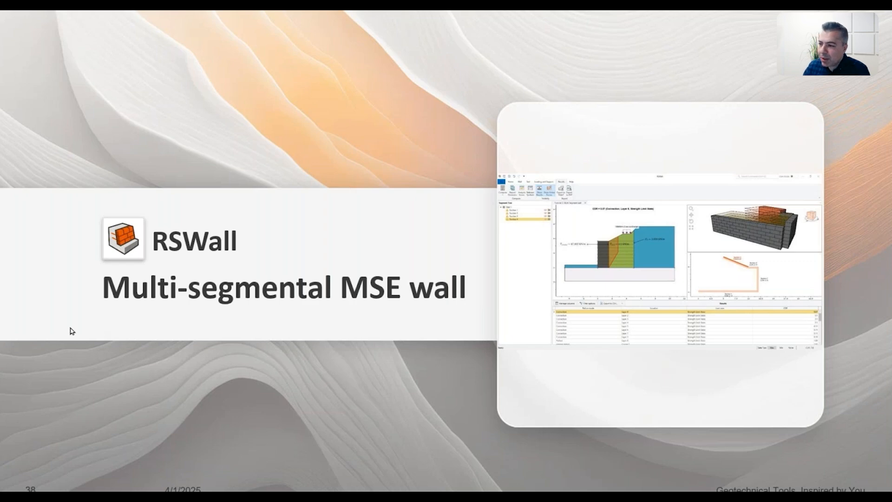
{"action": "key", "text": "alt+Tab"}
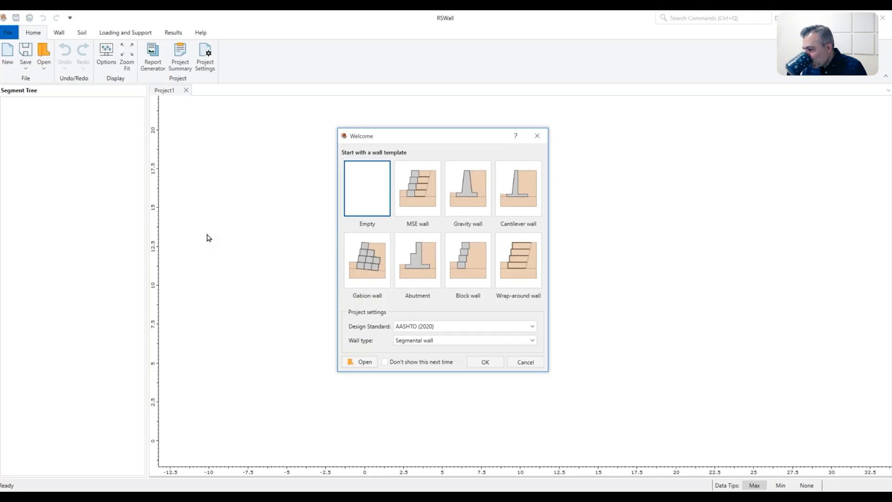
Step: Preview the MSE, Gravity and Cantilever templates and keep AASHTO (2020) as the design standard
{"action": "left_click", "coordinate": [417, 188]}
{"action": "left_click", "coordinate": [471, 197]}
{"action": "left_click", "coordinate": [537, 198]}
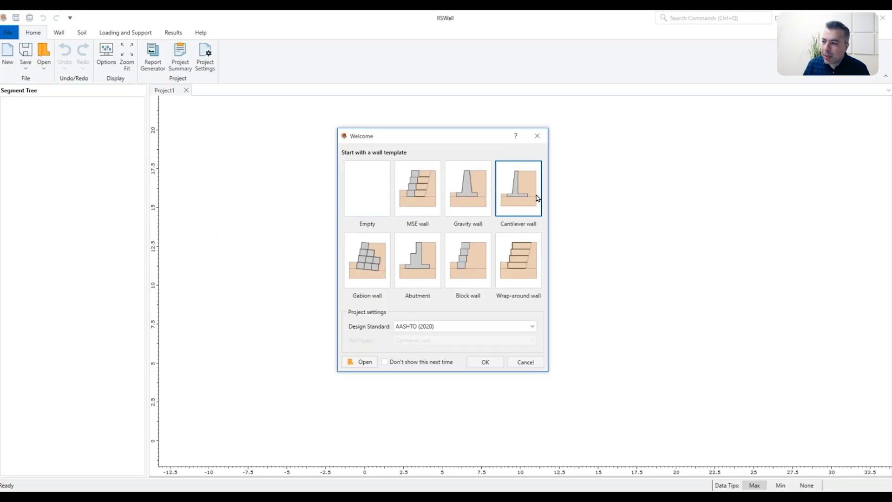
{"action": "left_click", "coordinate": [428, 330]}
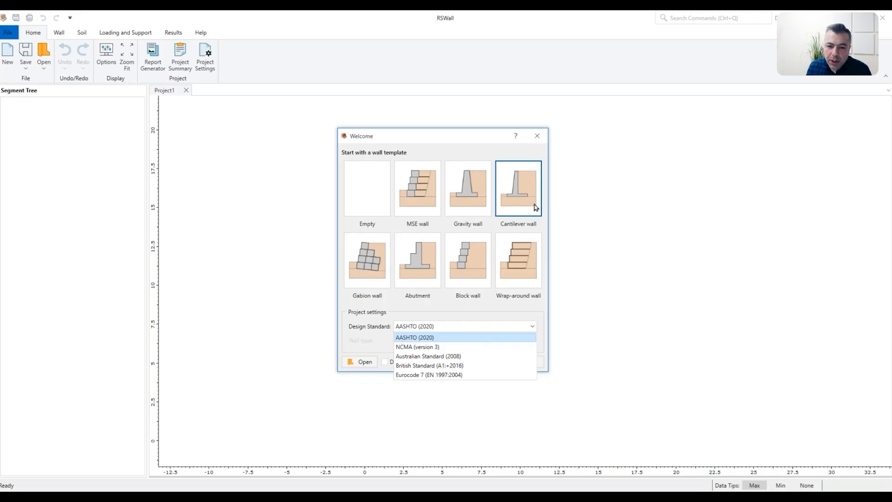
{"action": "left_click", "coordinate": [448, 323]}
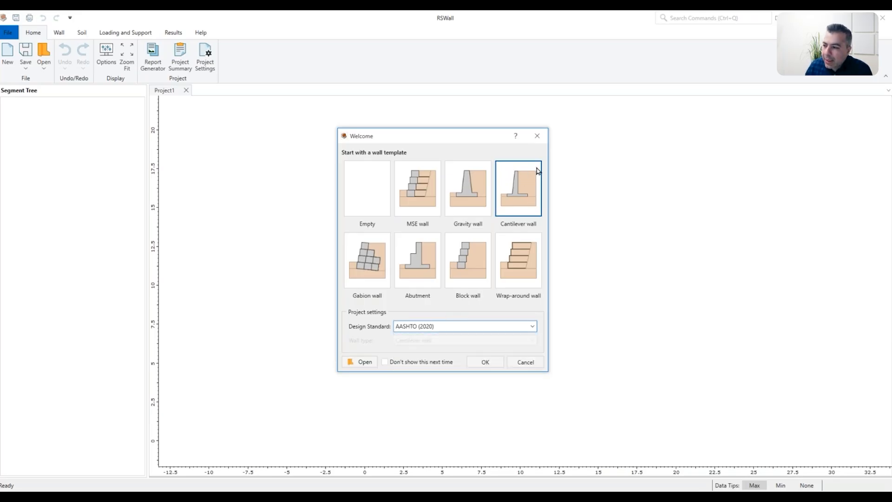
{"action": "left_click", "coordinate": [460, 327]}
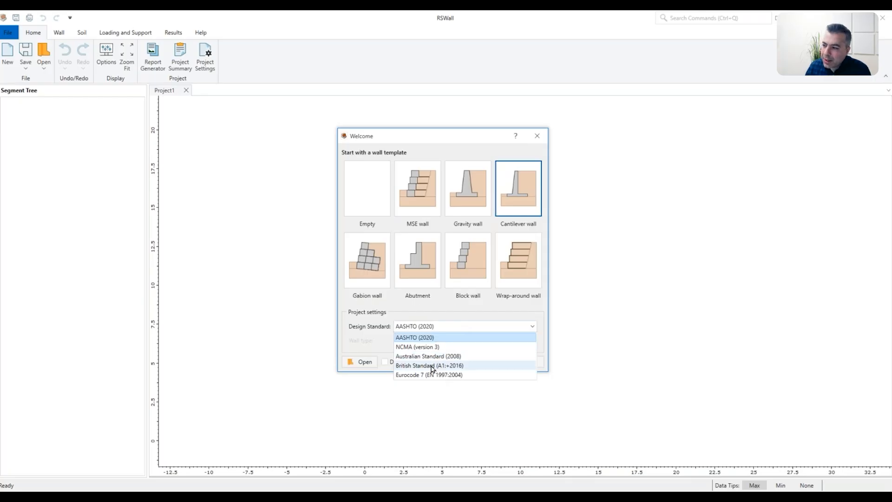
{"action": "left_click", "coordinate": [418, 313]}
Step: Choose the Empty template with Segmental wall type and create the project
{"action": "left_click", "coordinate": [372, 197]}
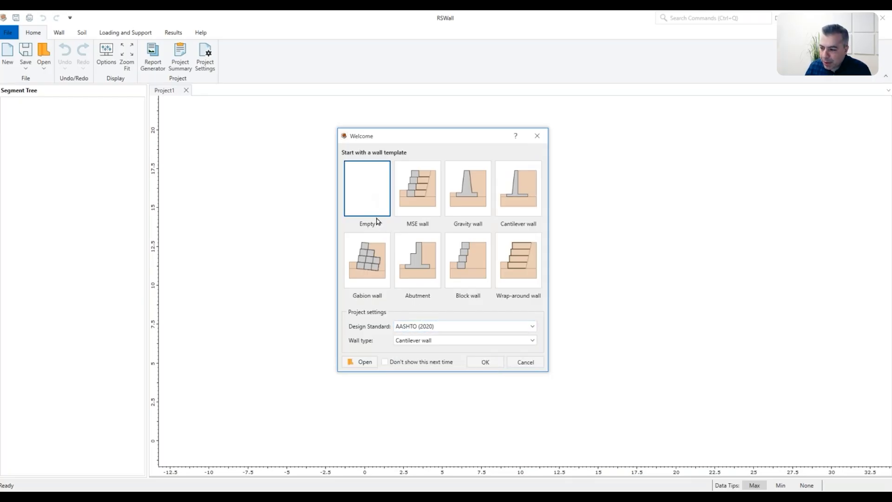
{"action": "left_click", "coordinate": [431, 343]}
{"action": "left_click", "coordinate": [429, 352]}
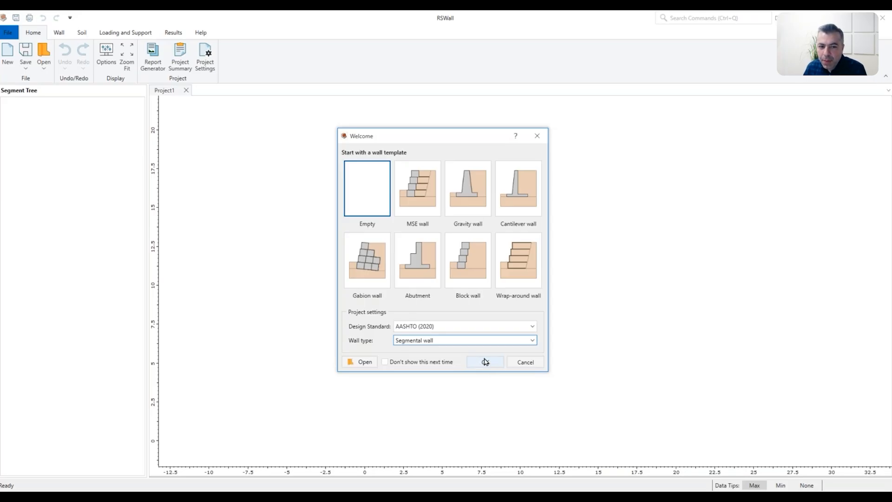
{"action": "left_click", "coordinate": [492, 365]}
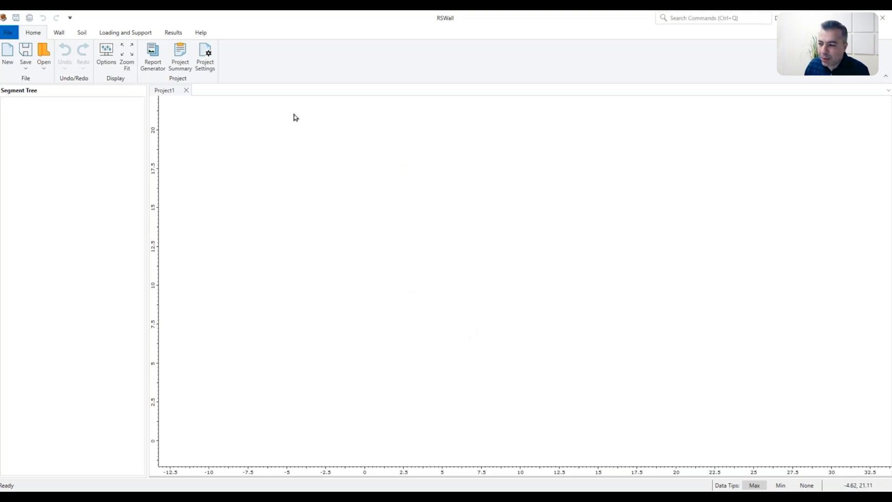
Step: Open Project Settings and keep the units at 'Metric, stress as kPa'
{"action": "left_click", "coordinate": [206, 62]}
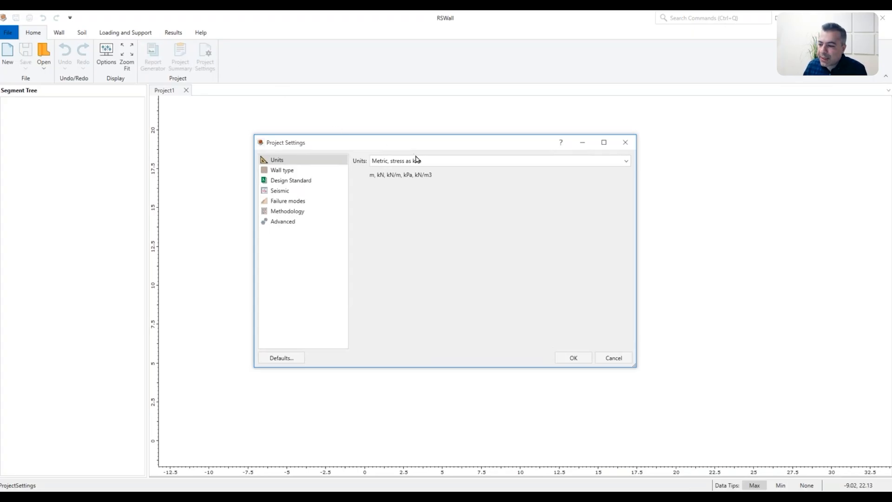
{"action": "left_click", "coordinate": [453, 164]}
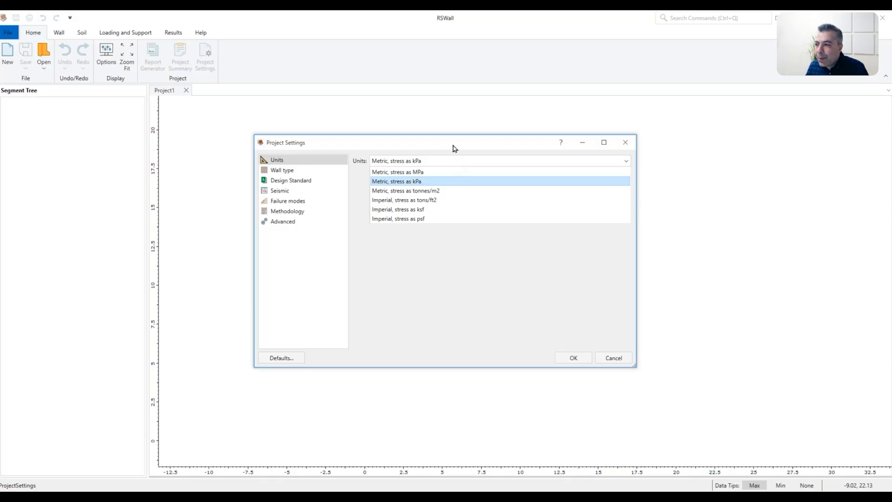
{"action": "left_click", "coordinate": [459, 183]}
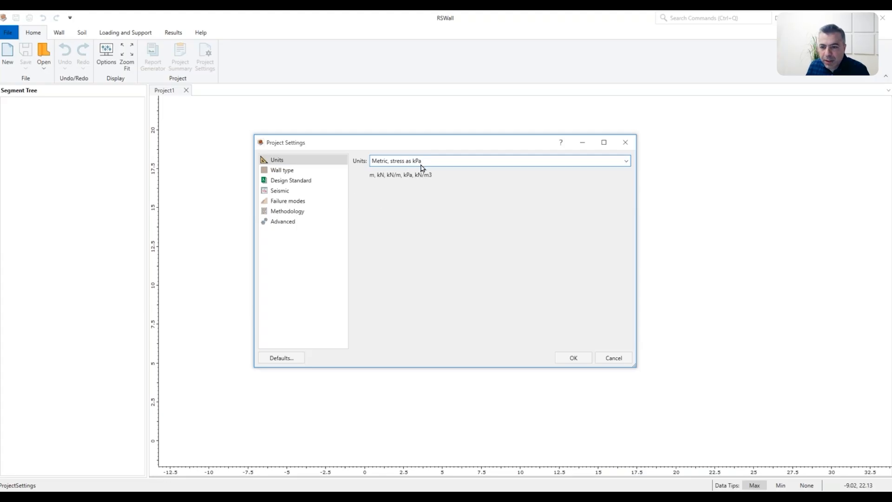
Step: Try Gravity and Cantilever wall types, return to Segmental wall, then show the Design Standard page
{"action": "left_click", "coordinate": [306, 175]}
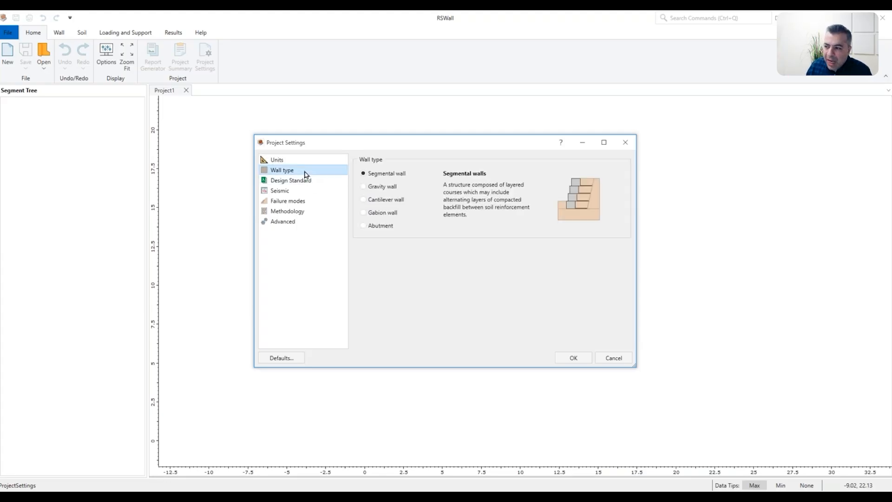
{"action": "left_click", "coordinate": [364, 187]}
{"action": "left_click", "coordinate": [365, 199]}
{"action": "left_click", "coordinate": [364, 174]}
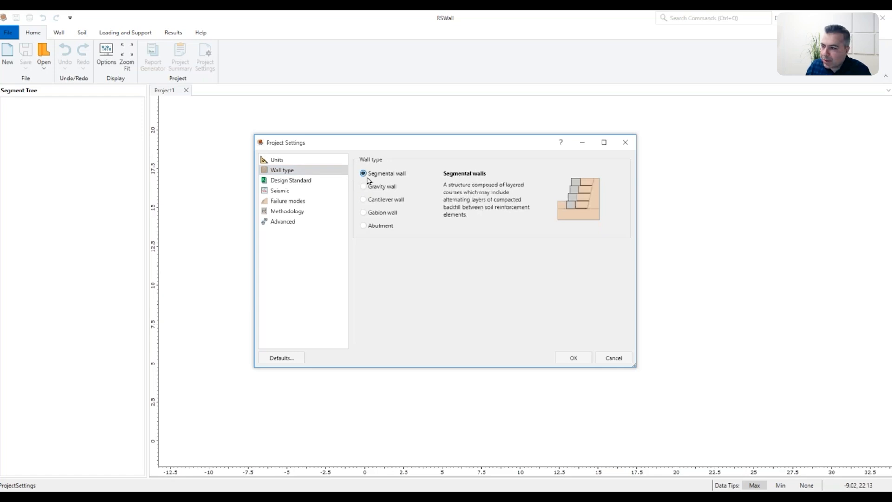
{"action": "left_click", "coordinate": [326, 183]}
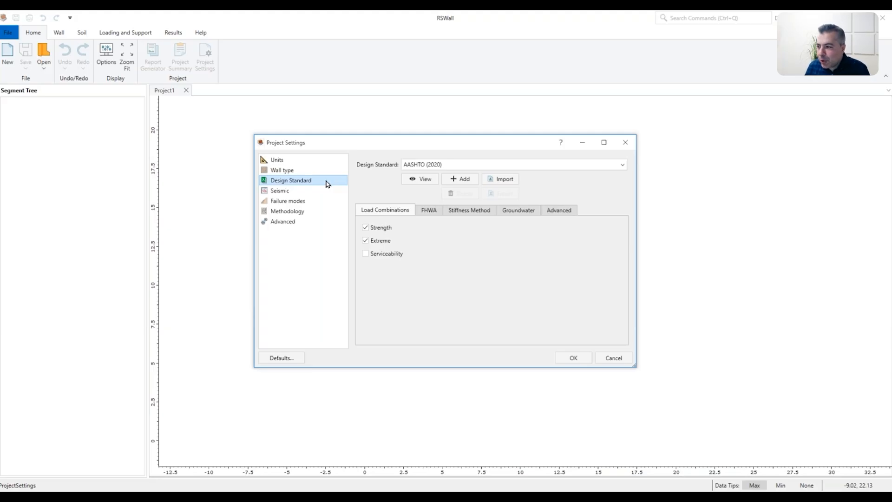
Step: Review the FHWA, Advanced and Stiffness Method tabs, clearing the F* function depth from topography option
{"action": "left_click", "coordinate": [436, 211]}
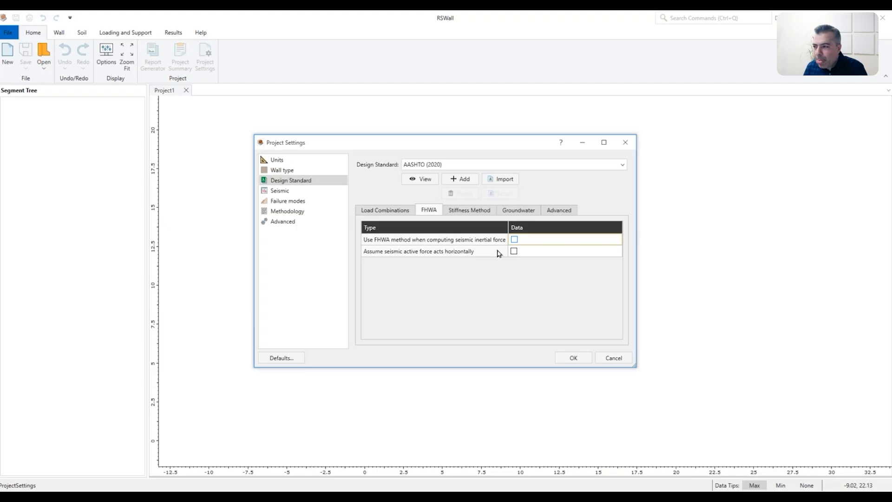
{"action": "left_click", "coordinate": [559, 212]}
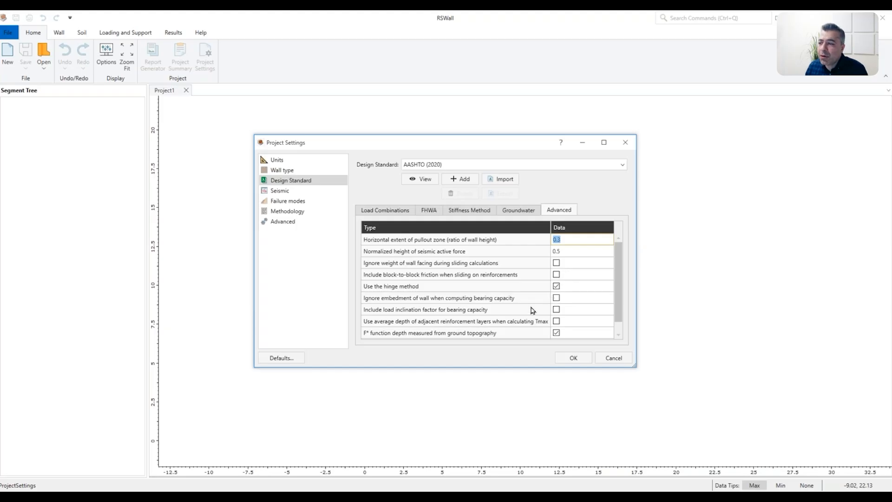
{"action": "scroll", "coordinate": [542, 297], "scroll_direction": "down", "scroll_amount": 1}
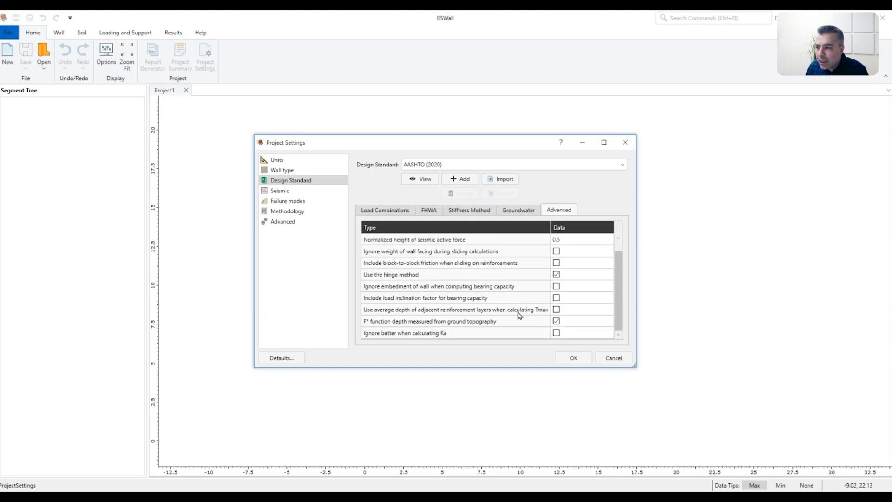
{"action": "left_click", "coordinate": [556, 321]}
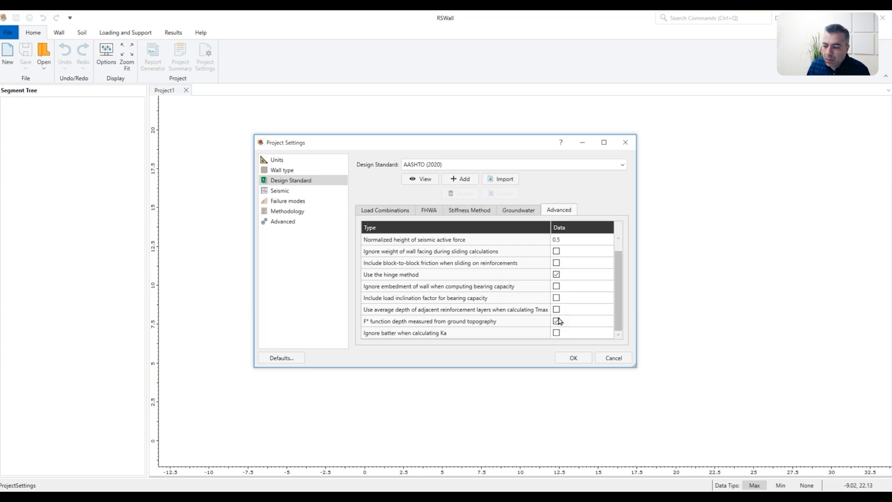
{"action": "left_click", "coordinate": [477, 214]}
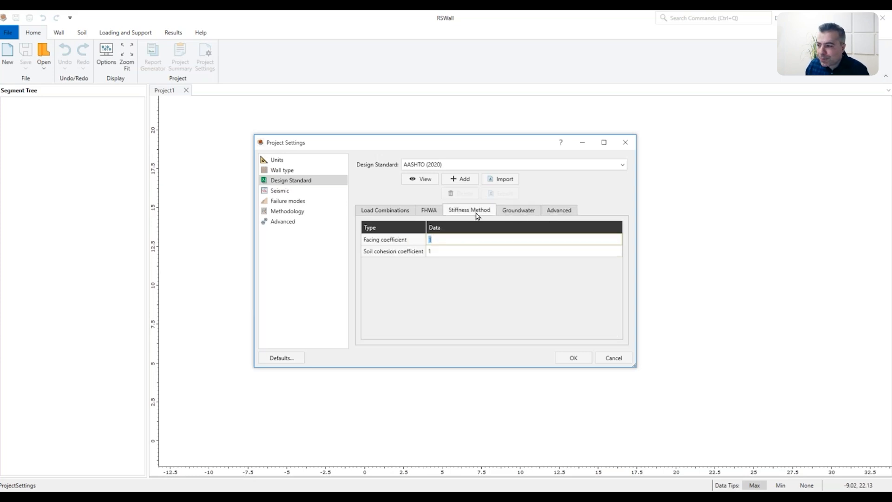
Step: Keep only the Strength load combination, turning Extreme off, and view the AASHTO (2020) design factors
{"action": "left_click", "coordinate": [408, 210]}
{"action": "left_click", "coordinate": [366, 227]}
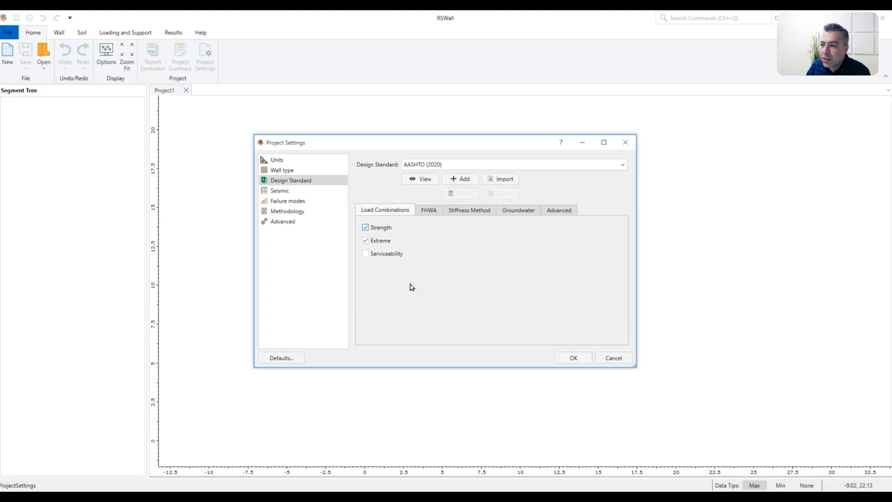
{"action": "left_click", "coordinate": [366, 241]}
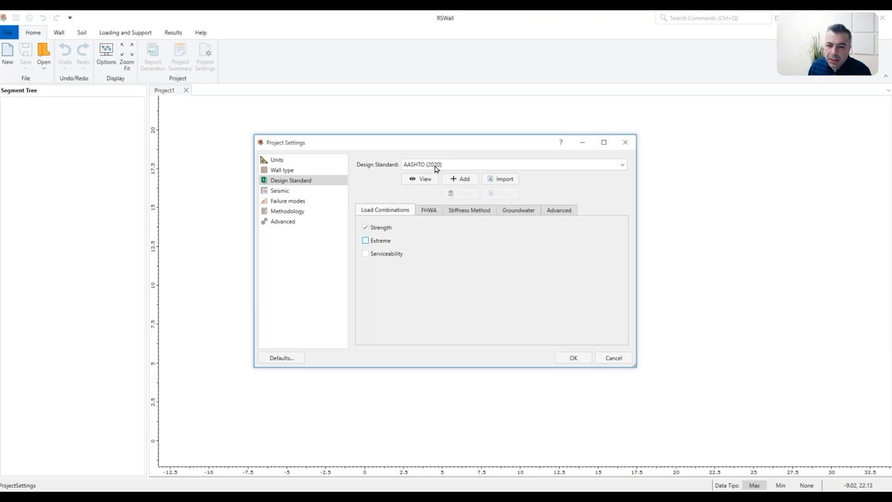
{"action": "left_click", "coordinate": [420, 179]}
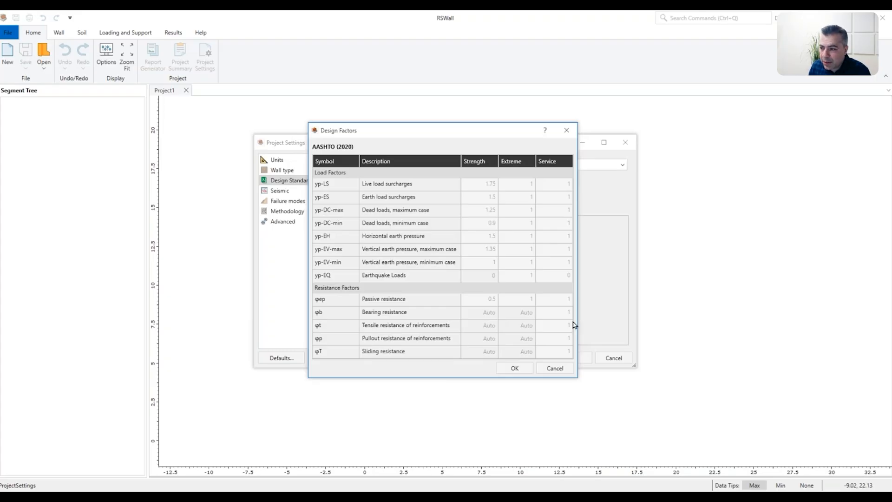
Step: Inspect the Strength and Extreme factors of an AASHTO-based user-defined standard, then discard it
{"action": "left_click", "coordinate": [555, 367]}
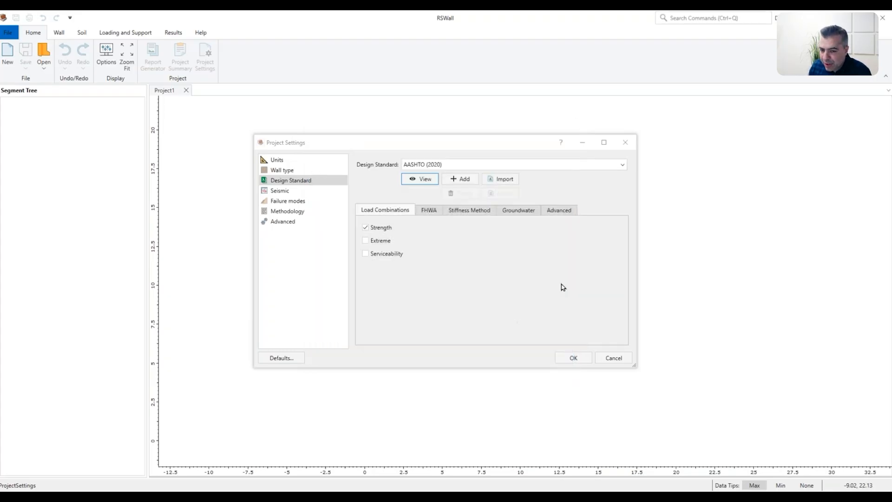
{"action": "left_click", "coordinate": [454, 180]}
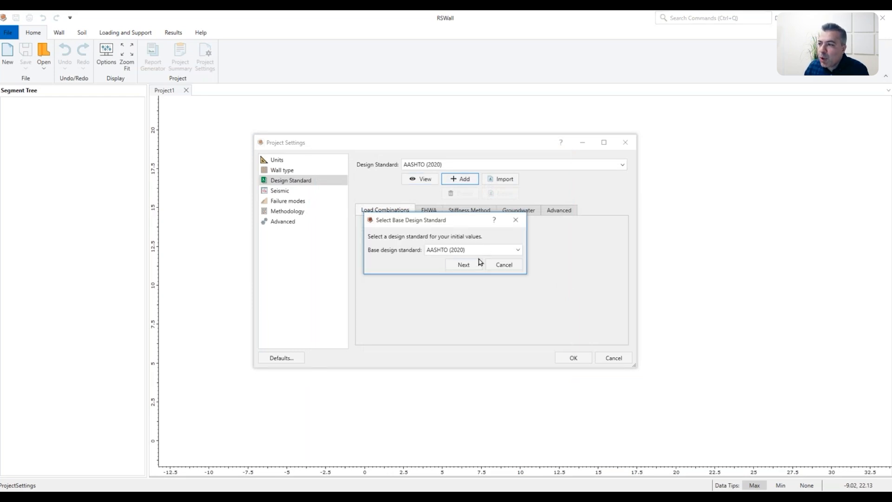
{"action": "left_click", "coordinate": [475, 263]}
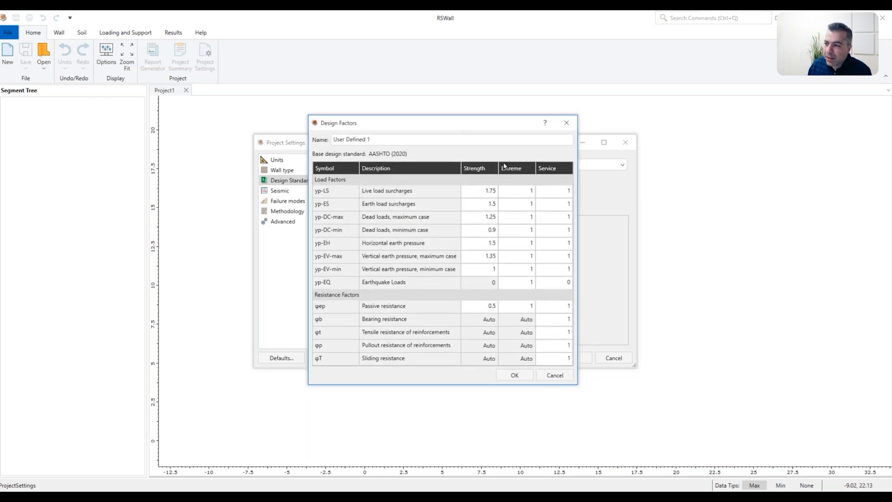
{"action": "left_click", "coordinate": [479, 228]}
{"action": "left_click", "coordinate": [508, 222]}
{"action": "left_click", "coordinate": [522, 232]}
{"action": "left_click", "coordinate": [523, 256]}
{"action": "left_click", "coordinate": [524, 267]}
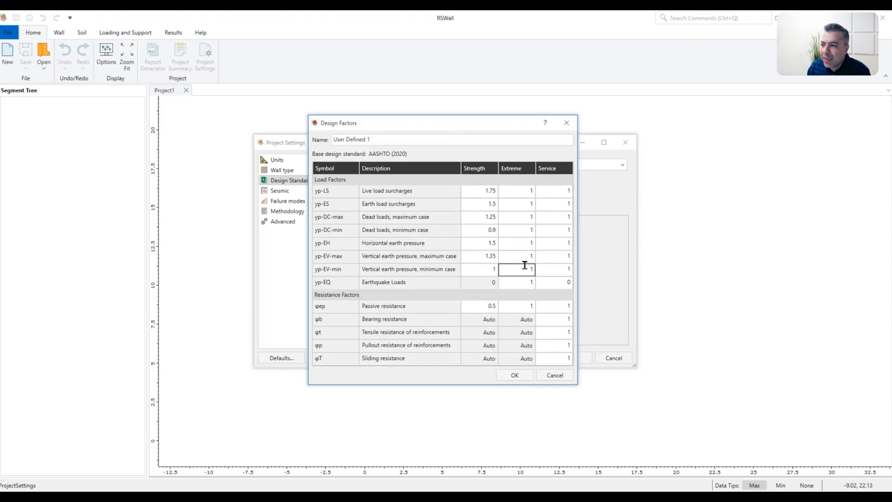
{"action": "left_click", "coordinate": [565, 375]}
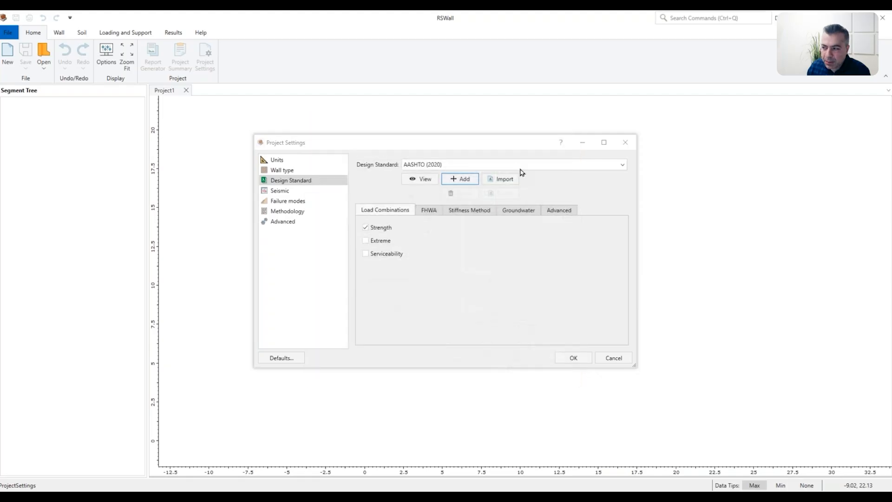
Step: Switch to British Standard, try a user-defined standard based on it, and discard it
{"action": "left_click", "coordinate": [517, 167]}
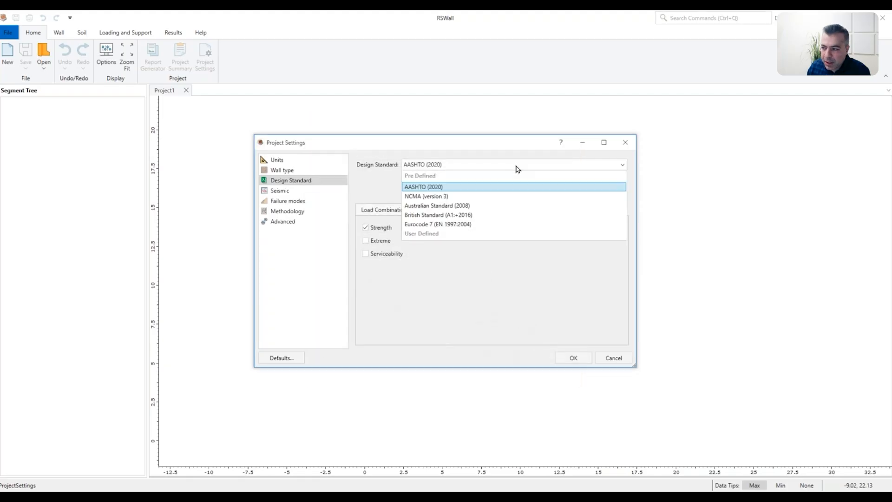
{"action": "left_click", "coordinate": [480, 215]}
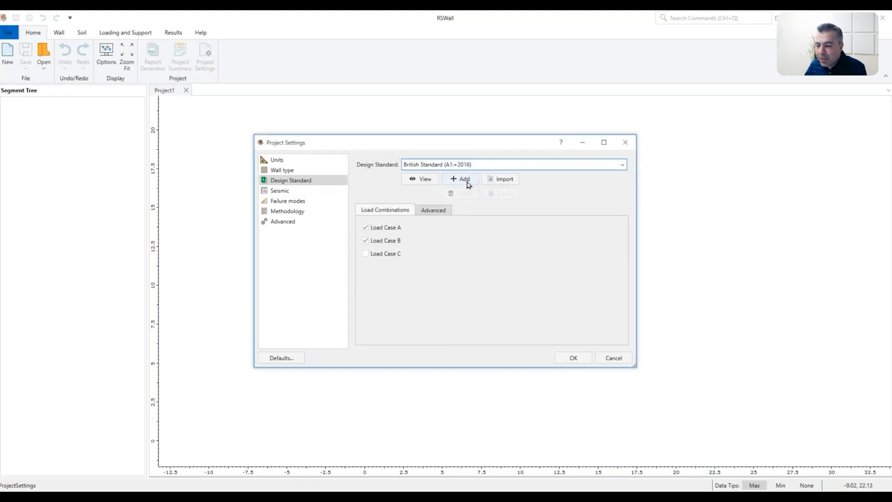
{"action": "left_click", "coordinate": [467, 181]}
{"action": "left_click", "coordinate": [465, 264]}
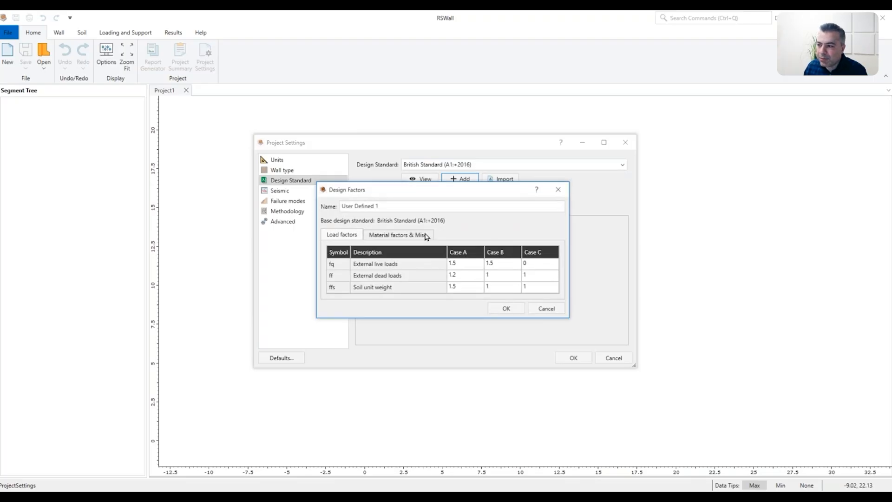
{"action": "left_click", "coordinate": [546, 309]}
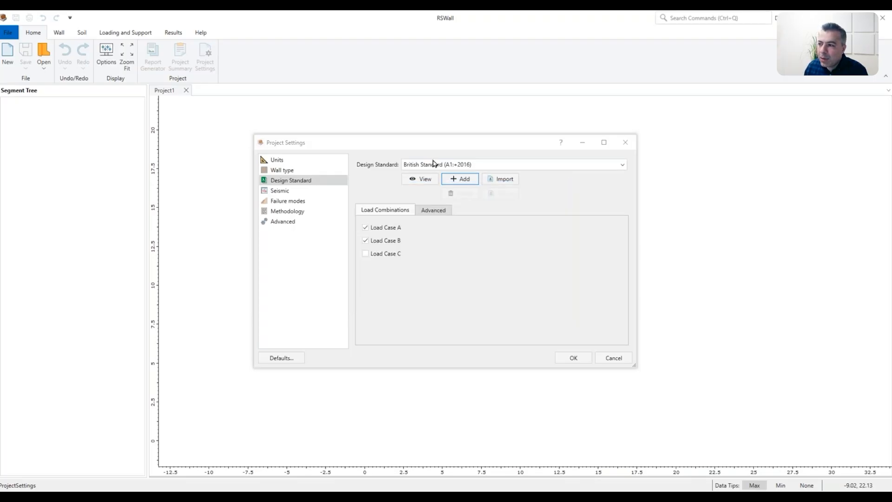
Step: Set the design standard back to AASHTO (2020) and show the Seismic settings page
{"action": "left_click", "coordinate": [462, 167]}
{"action": "left_click", "coordinate": [447, 186]}
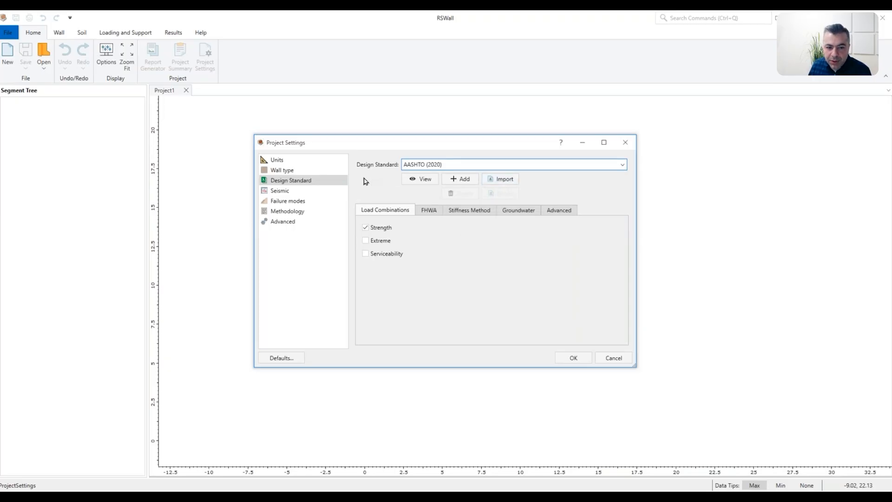
{"action": "left_click", "coordinate": [289, 192]}
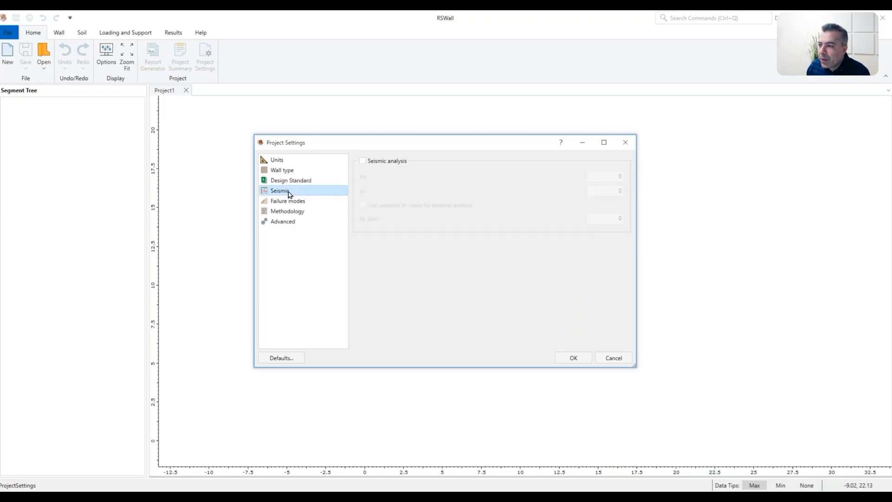
Step: Leave seismic analysis off, untick Crest toppling under internal stability, and view the Methodology settings
{"action": "left_click", "coordinate": [363, 162]}
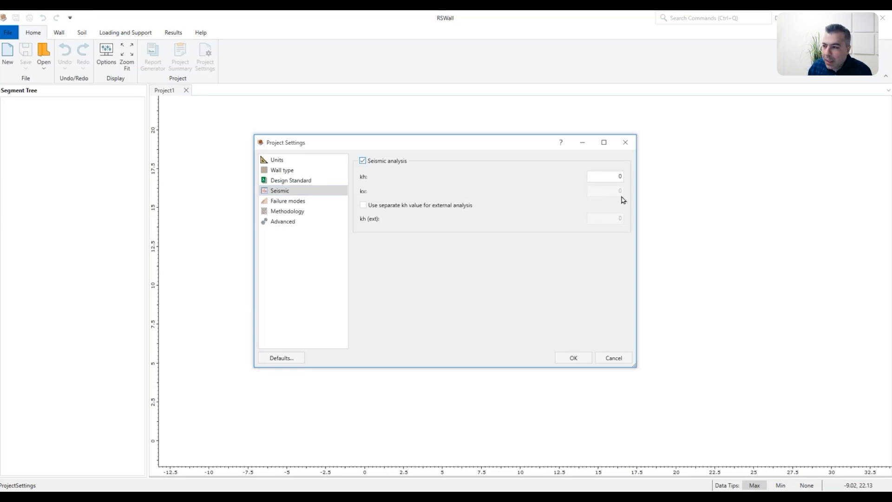
{"action": "left_click", "coordinate": [380, 165]}
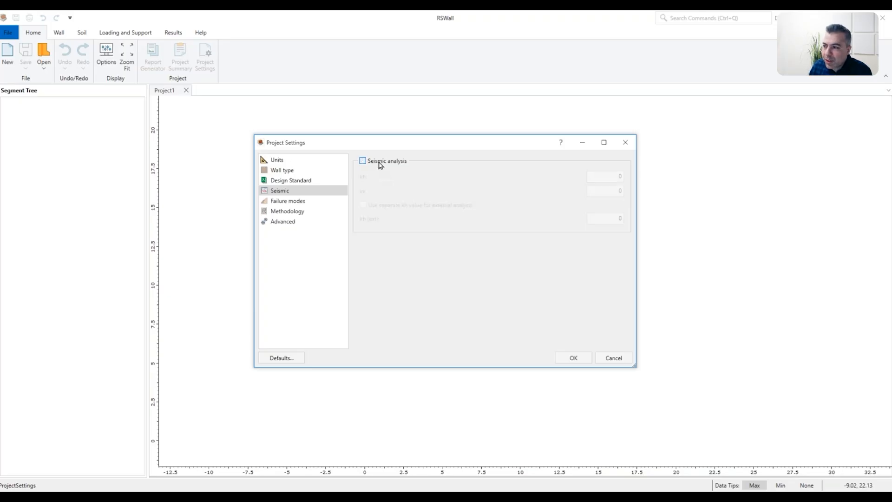
{"action": "left_click", "coordinate": [288, 201]}
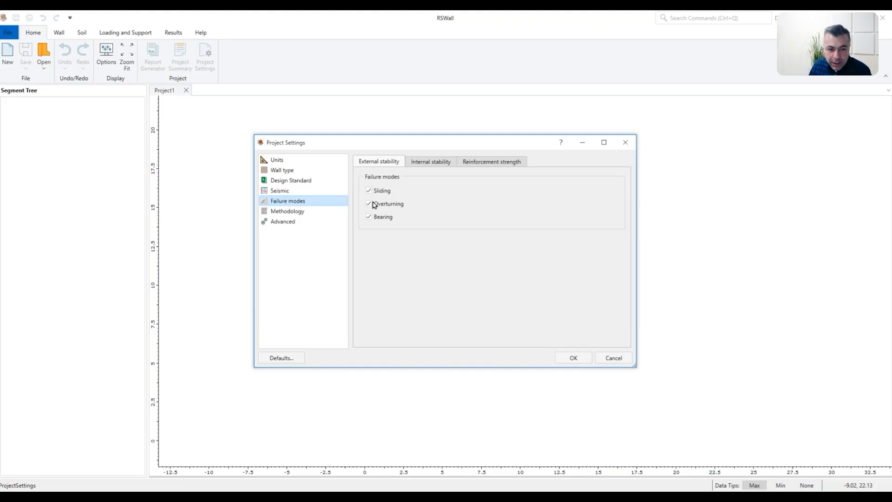
{"action": "left_click", "coordinate": [431, 162]}
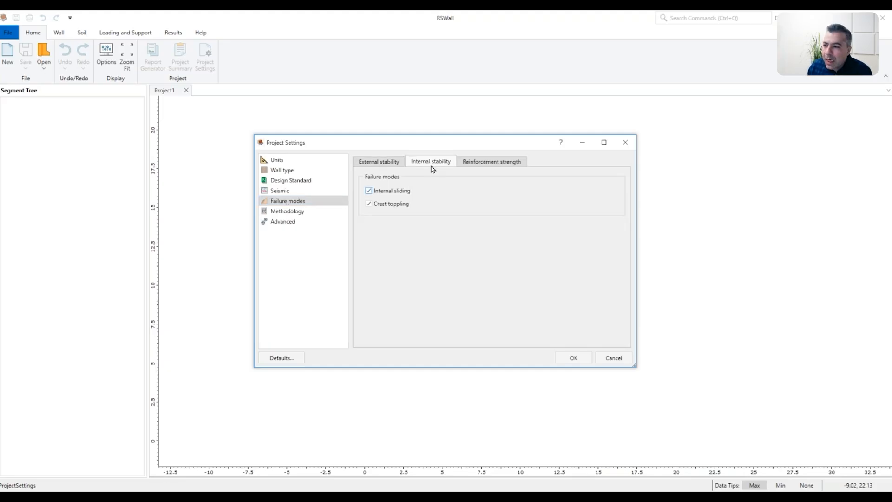
{"action": "left_click", "coordinate": [369, 204]}
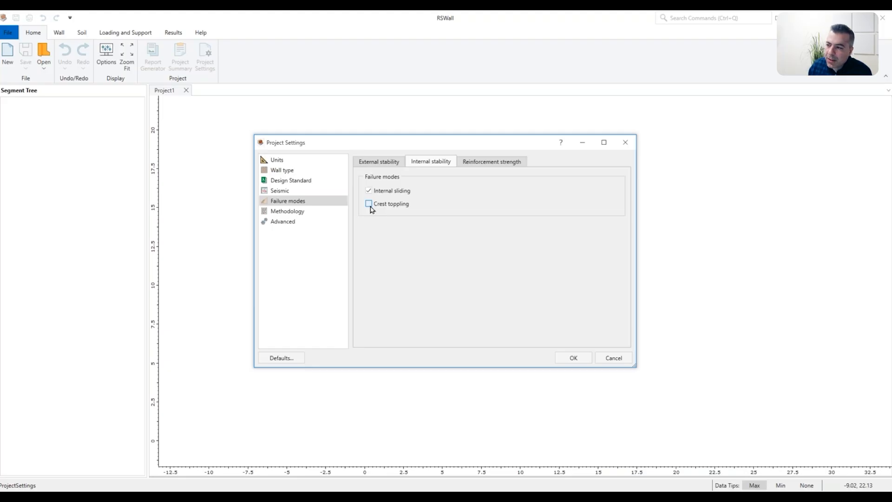
{"action": "left_click", "coordinate": [475, 163]}
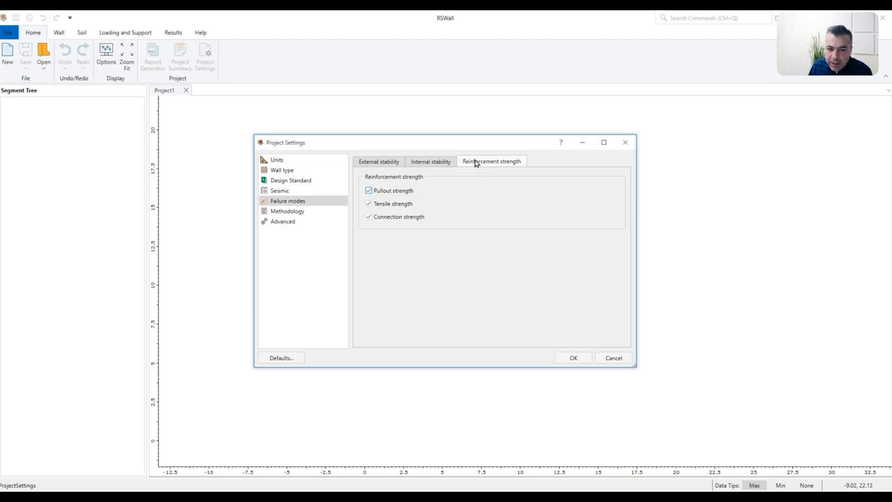
{"action": "left_click", "coordinate": [311, 215]}
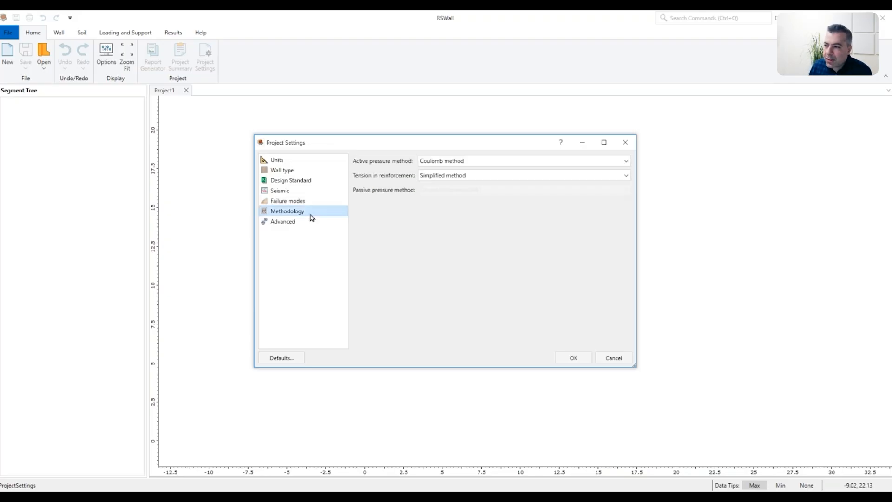
Step: Review the methodology options, keeping Coulomb active pressure and Simplified reinforcement tension
{"action": "left_click", "coordinate": [451, 162]}
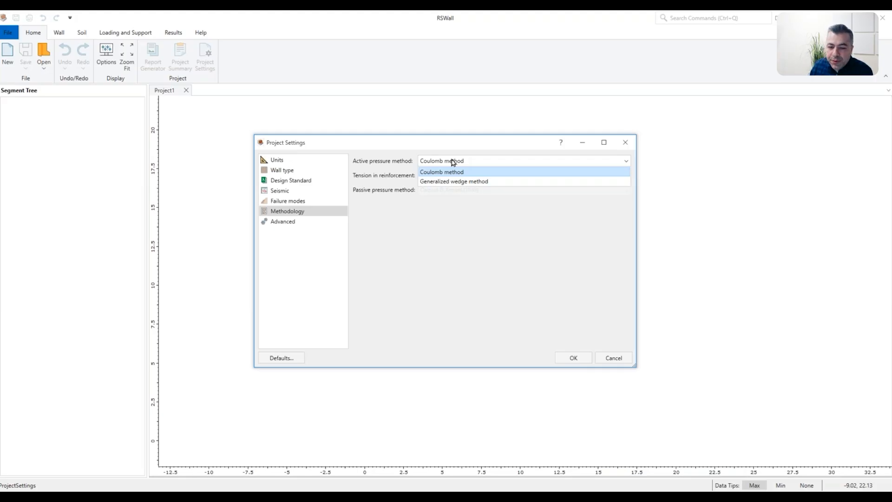
{"action": "left_click", "coordinate": [470, 265]}
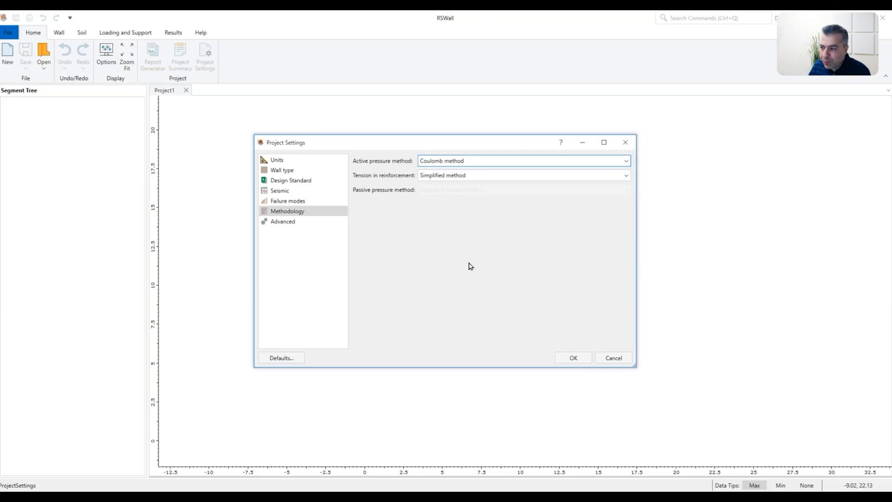
{"action": "left_click", "coordinate": [470, 177]}
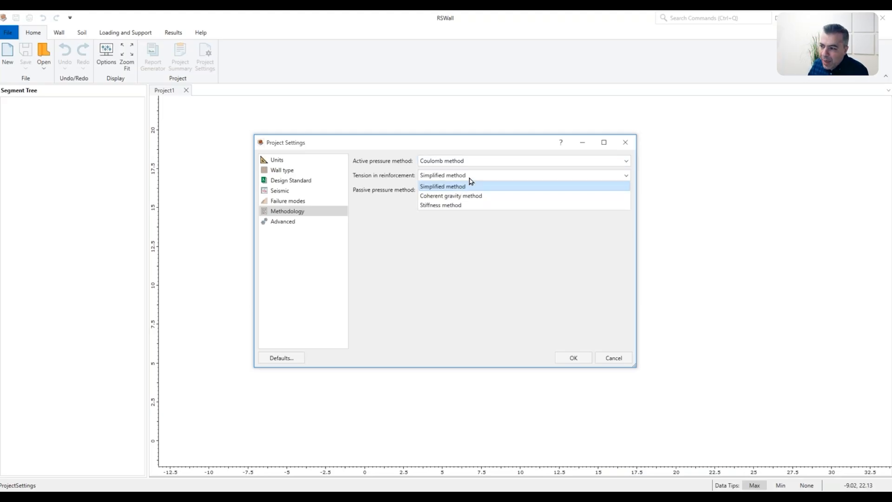
{"action": "left_click", "coordinate": [469, 178]}
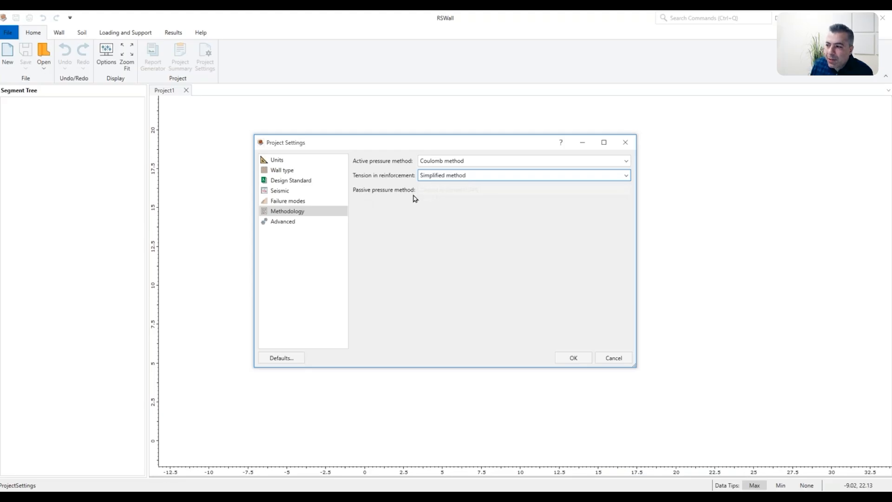
Step: Switch the design standard to British Standard and check its active pressure methods, keeping Coulomb
{"action": "left_click", "coordinate": [324, 183]}
{"action": "left_click", "coordinate": [484, 160]}
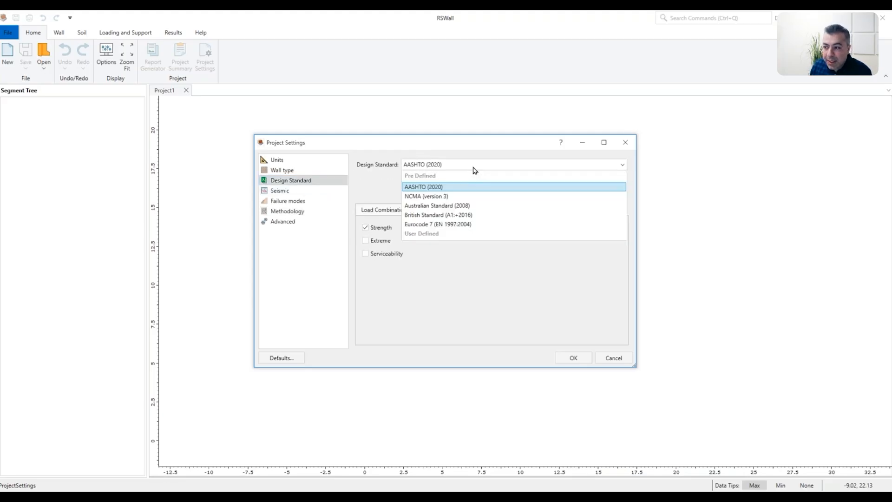
{"action": "left_click", "coordinate": [479, 214]}
{"action": "left_click", "coordinate": [303, 211]}
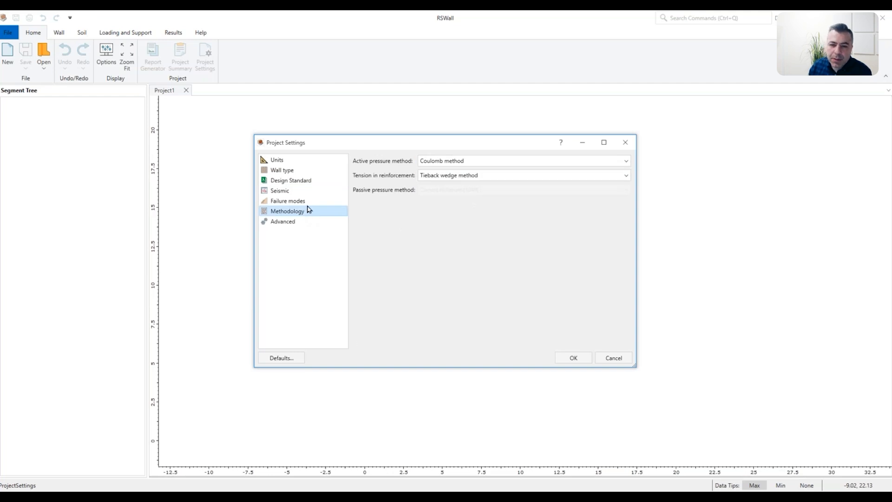
{"action": "left_click", "coordinate": [493, 162]}
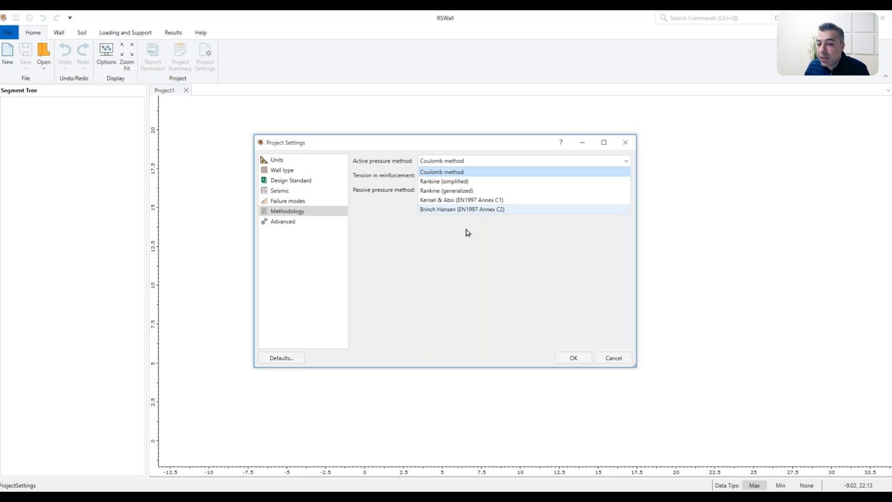
{"action": "left_click", "coordinate": [461, 232]}
Step: Restore the design standard to AASHTO (2020) and apply the project settings
{"action": "left_click", "coordinate": [282, 170]}
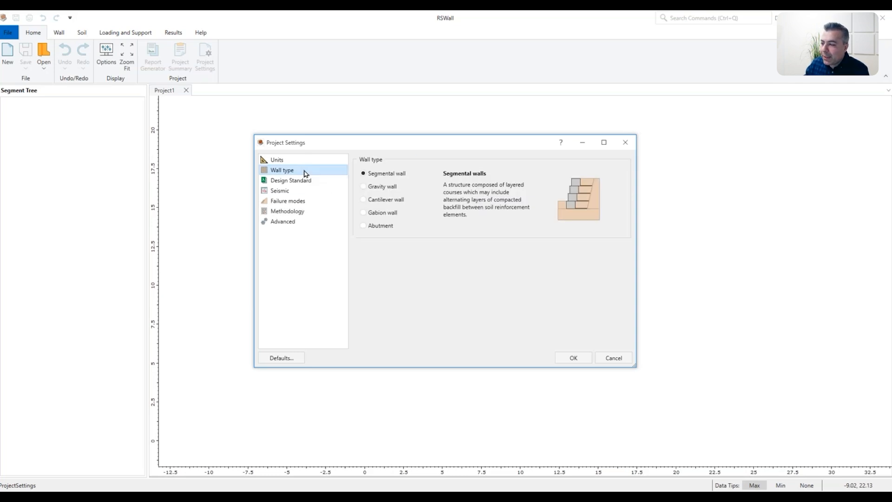
{"action": "left_click", "coordinate": [290, 181]}
{"action": "left_click", "coordinate": [445, 167]}
{"action": "left_click", "coordinate": [439, 187]}
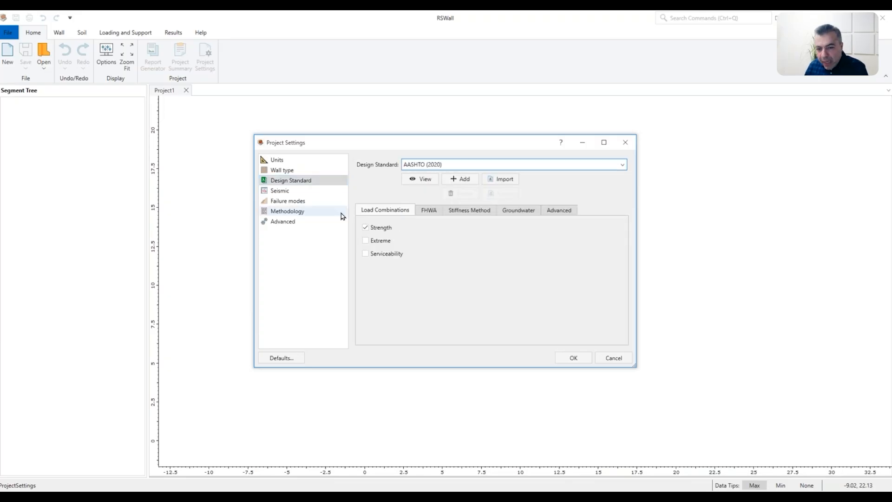
{"action": "left_click", "coordinate": [298, 211]}
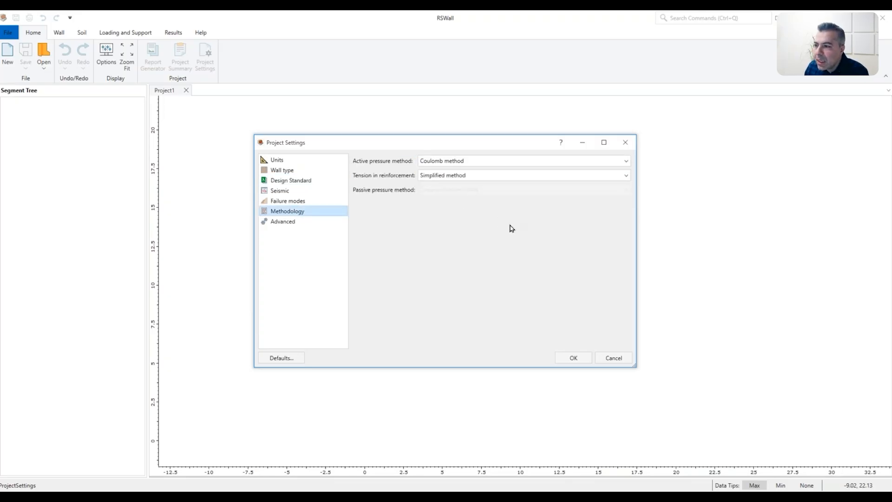
{"action": "left_click", "coordinate": [574, 360]}
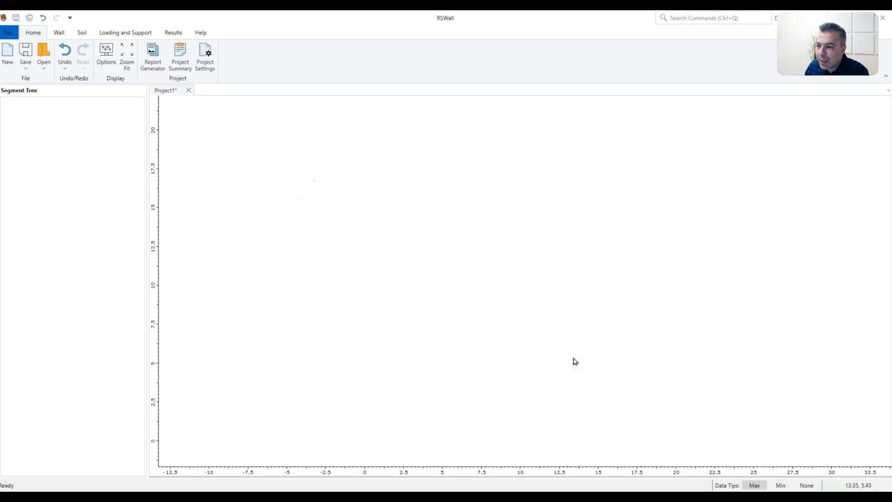
Step: Show the Wall ribbon tools for defining wall units and section profiles
{"action": "left_click", "coordinate": [64, 35]}
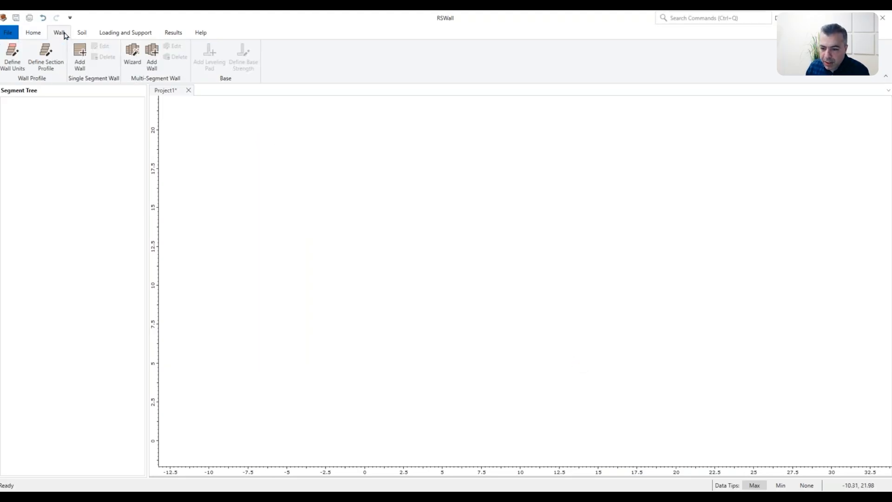
Step: Make Wall unit 1 a Modular Redi-Rock R28T block from the manufacturer library
{"action": "left_click", "coordinate": [15, 71]}
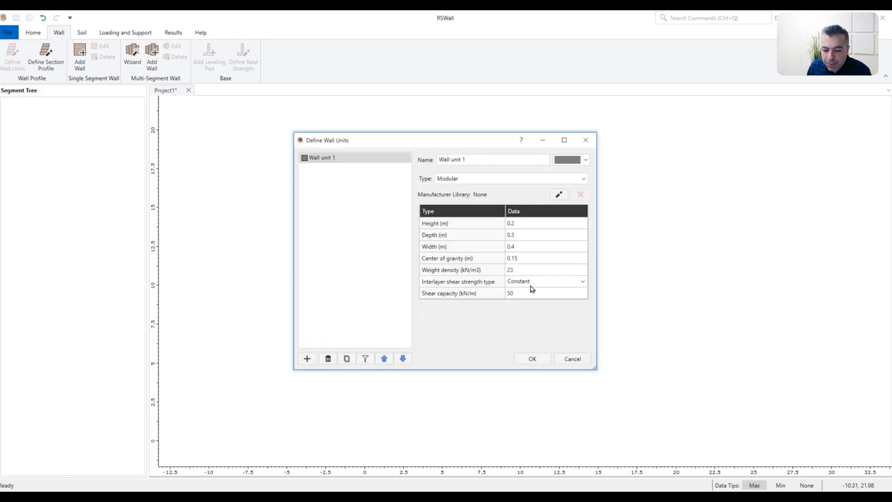
{"action": "left_click", "coordinate": [511, 183]}
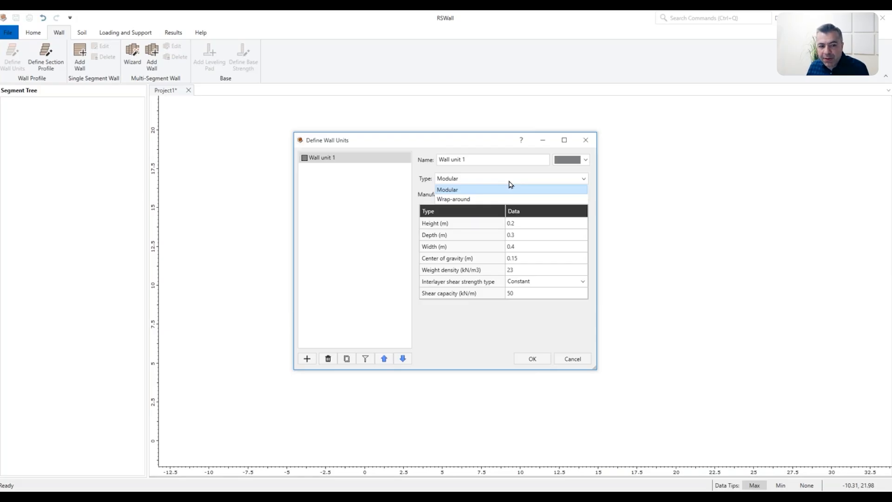
{"action": "left_click", "coordinate": [541, 317]}
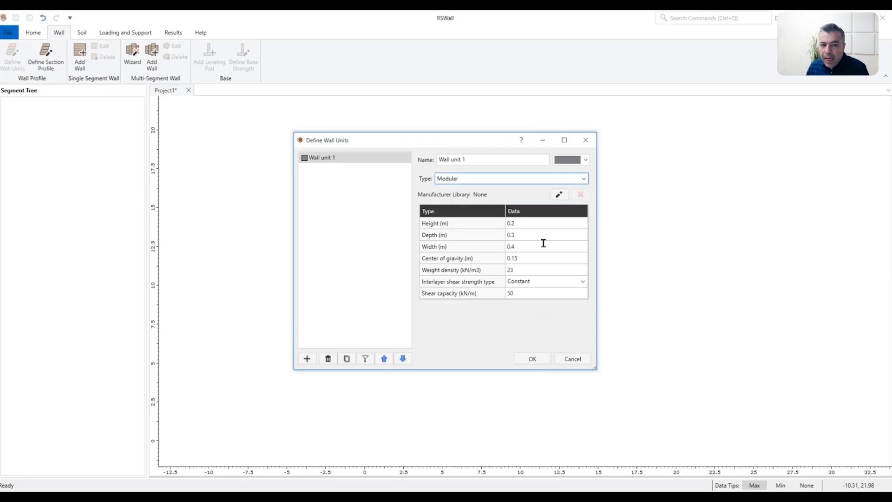
{"action": "left_click", "coordinate": [559, 195]}
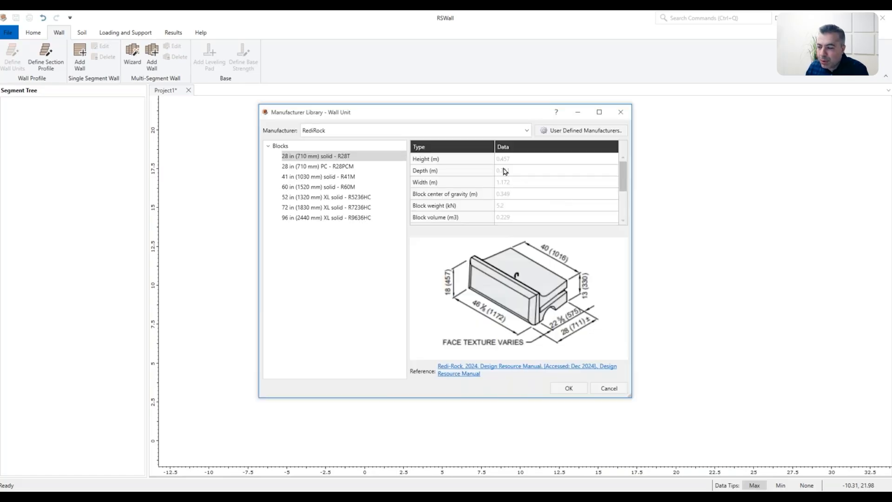
{"action": "left_click", "coordinate": [472, 133]}
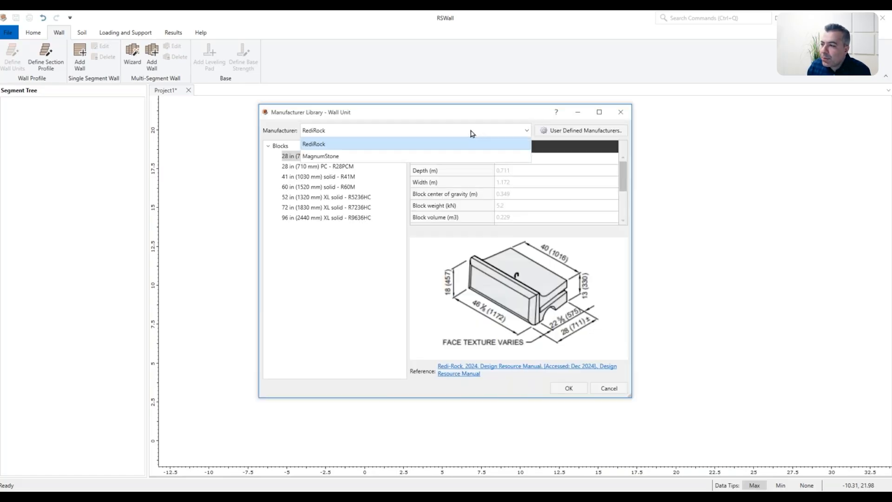
{"action": "left_click", "coordinate": [352, 243]}
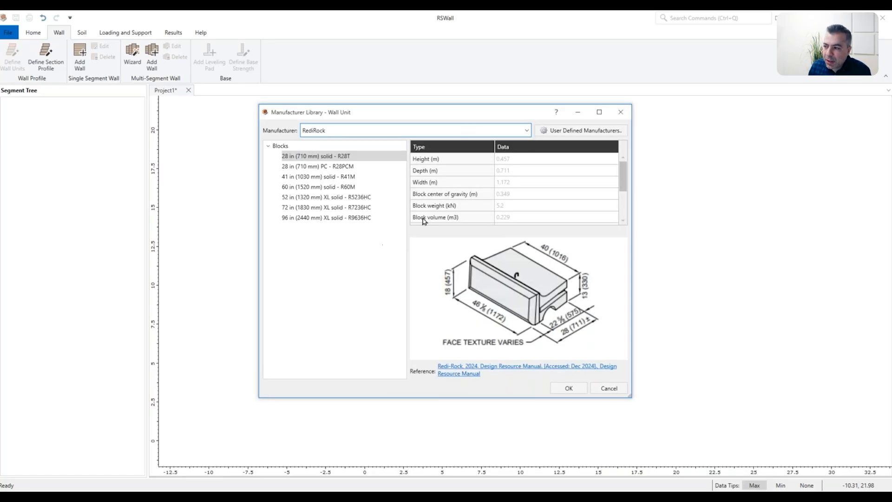
{"action": "left_click", "coordinate": [610, 389]}
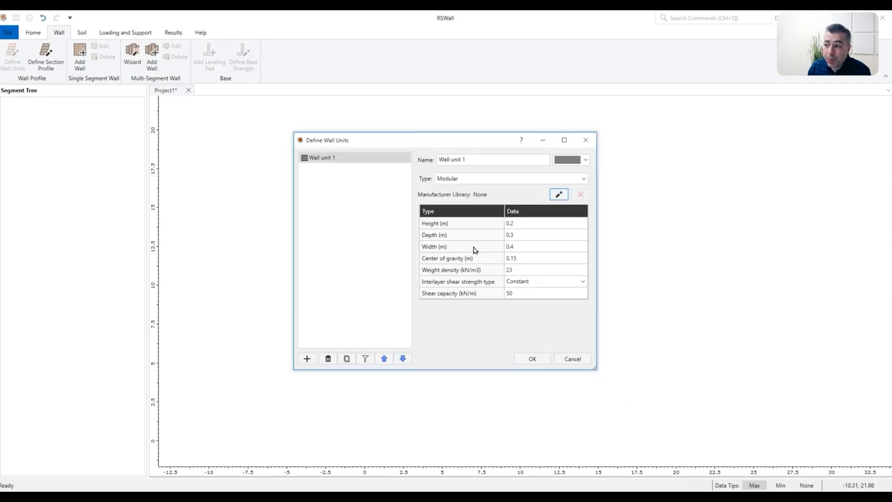
{"action": "left_click", "coordinate": [558, 196]}
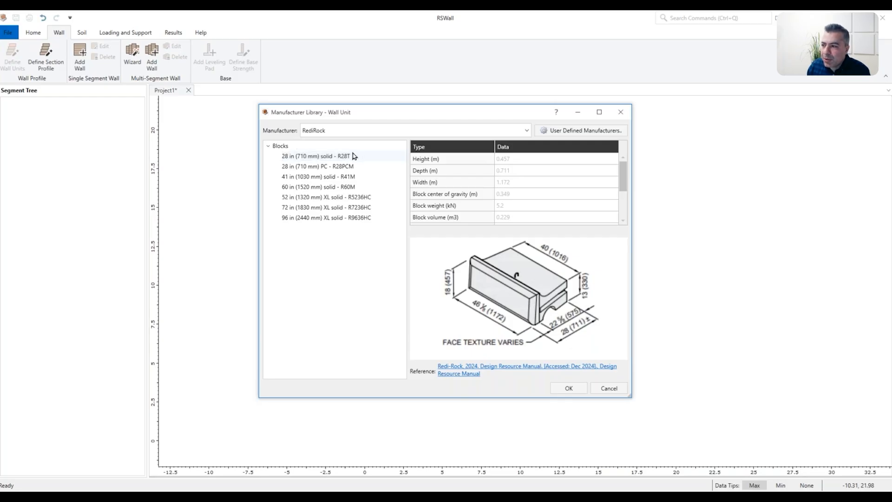
{"action": "left_click", "coordinate": [574, 388]}
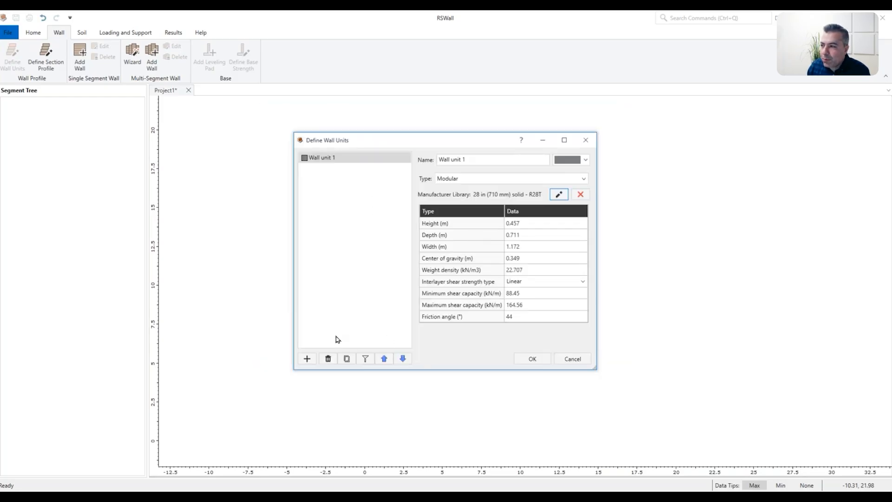
Step: Add Wall unit 2 using the Redi-Rock R60M library block
{"action": "left_click", "coordinate": [314, 360]}
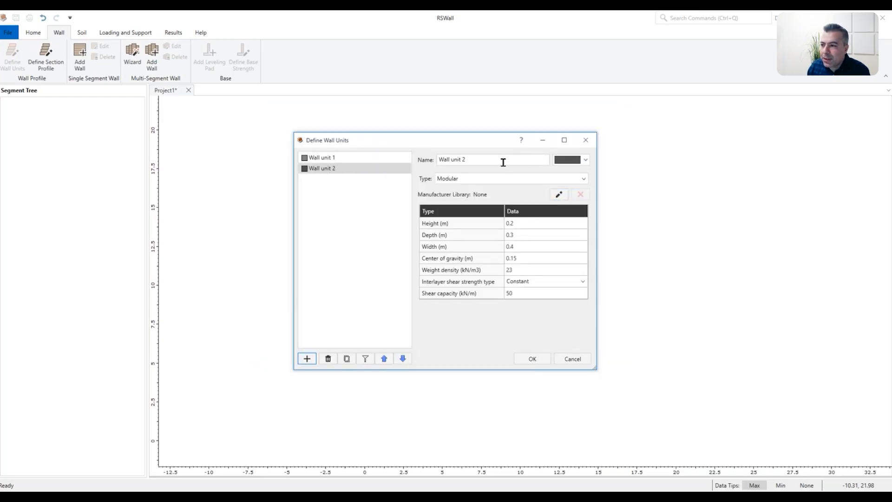
{"action": "left_click", "coordinate": [559, 194]}
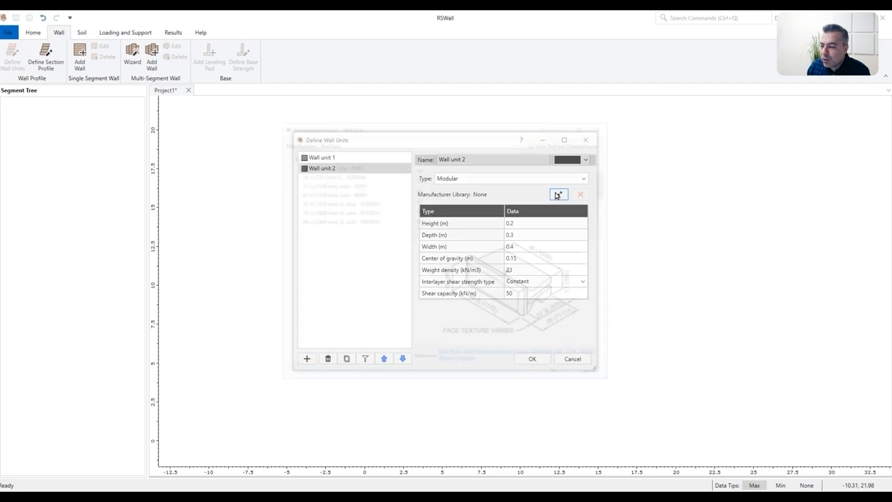
{"action": "left_click", "coordinate": [364, 187]}
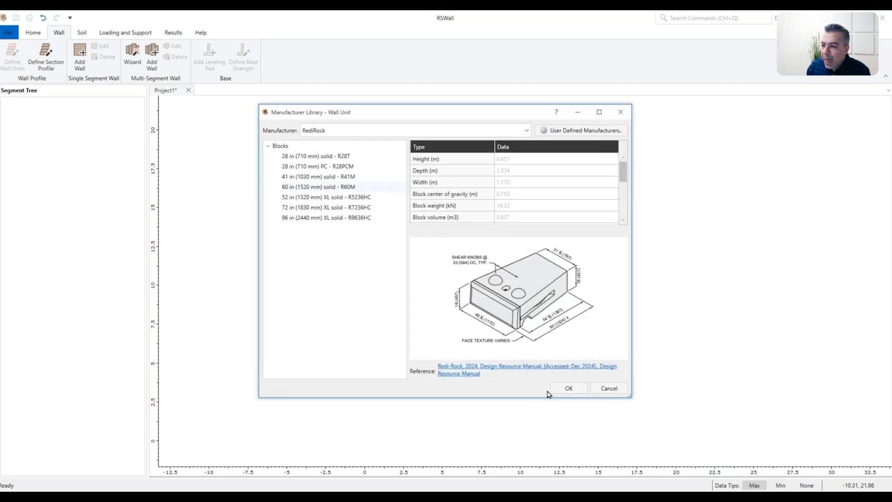
{"action": "left_click", "coordinate": [568, 388]}
{"action": "left_click", "coordinate": [359, 159]}
{"action": "left_click", "coordinate": [363, 170]}
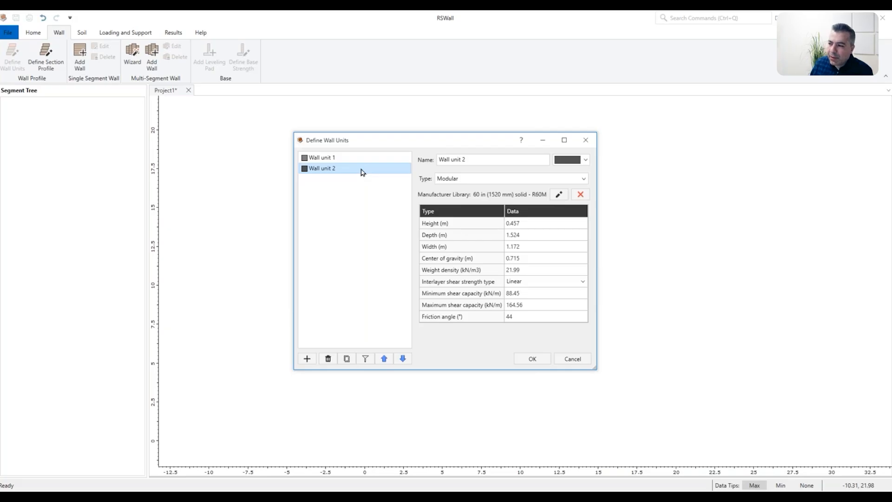
Step: Save both wall units, then view and cancel Define Section Profiles without adding a profile
{"action": "left_click", "coordinate": [532, 362]}
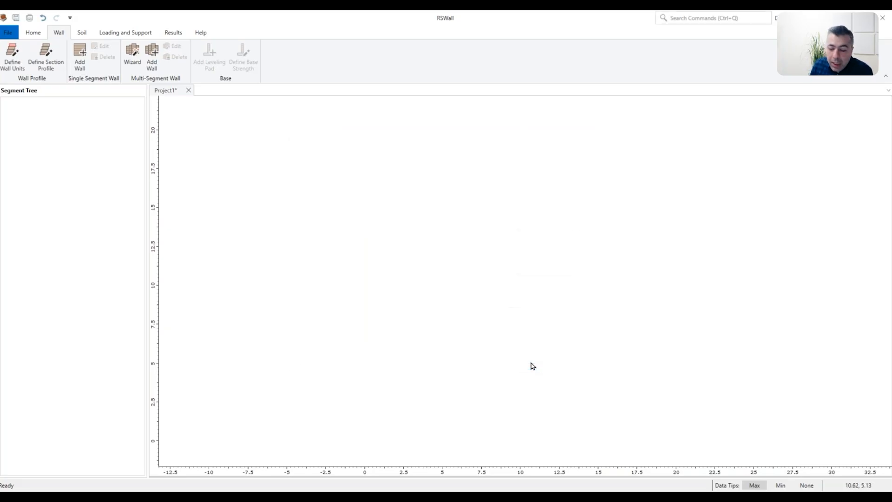
{"action": "left_click", "coordinate": [46, 69]}
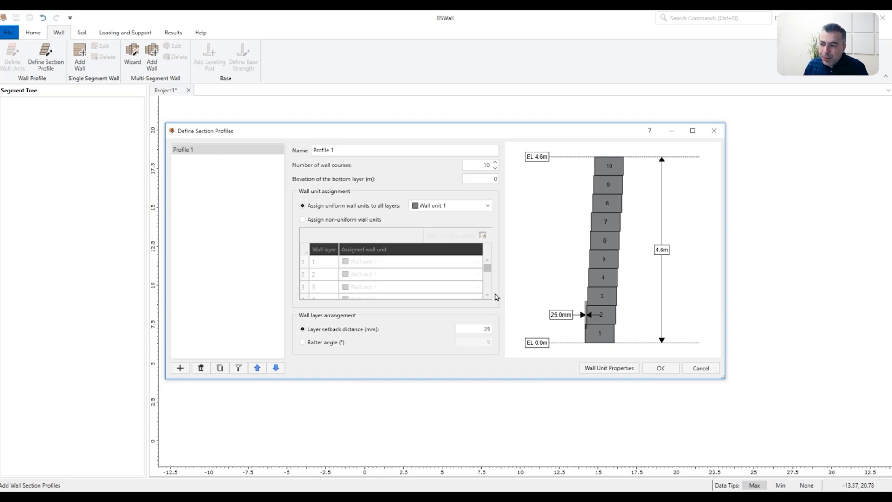
{"action": "left_click", "coordinate": [710, 369]}
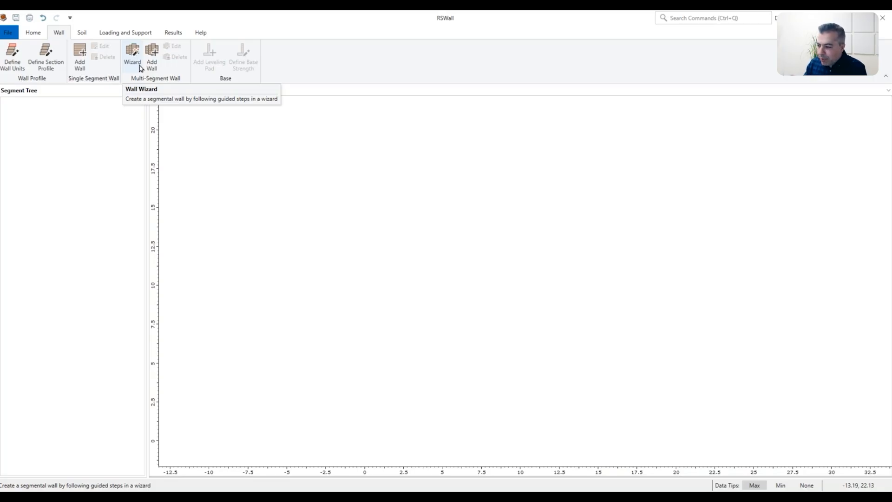
Step: Start the Wall Wizard with five site points imported from PlanElevationPoints.csv, then continue
{"action": "left_click", "coordinate": [138, 69]}
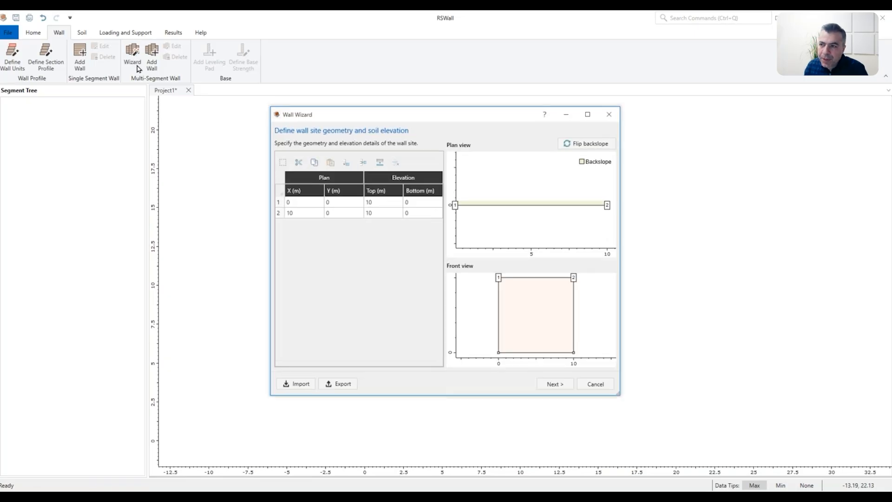
{"action": "left_click", "coordinate": [298, 380]}
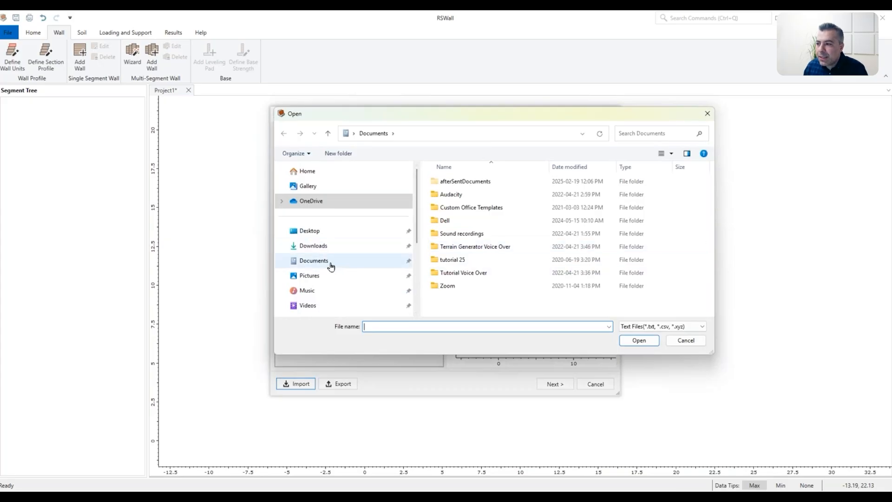
{"action": "left_click", "coordinate": [311, 232]}
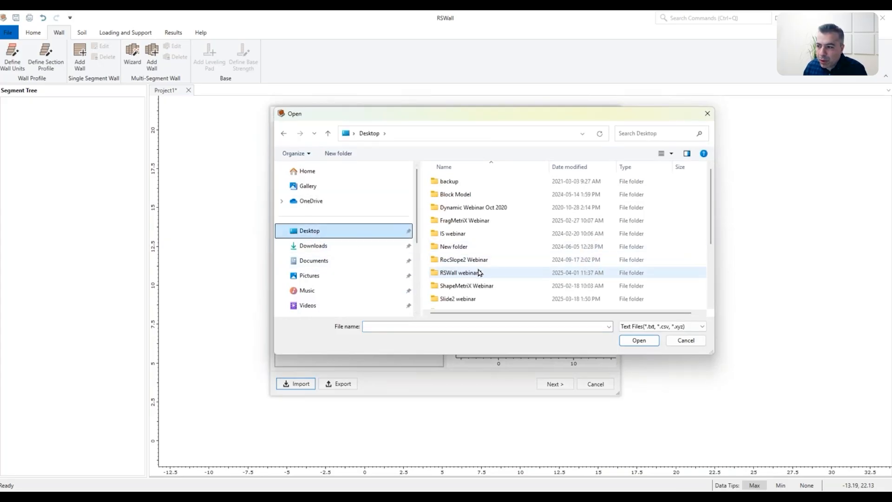
{"action": "double_click", "coordinate": [479, 273]}
{"action": "left_click", "coordinate": [465, 233]}
{"action": "left_click", "coordinate": [636, 340]}
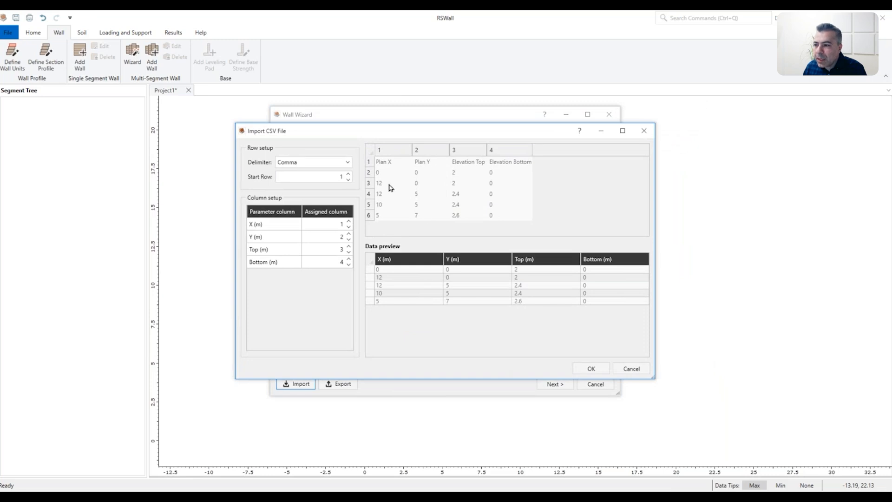
{"action": "left_click", "coordinate": [592, 370]}
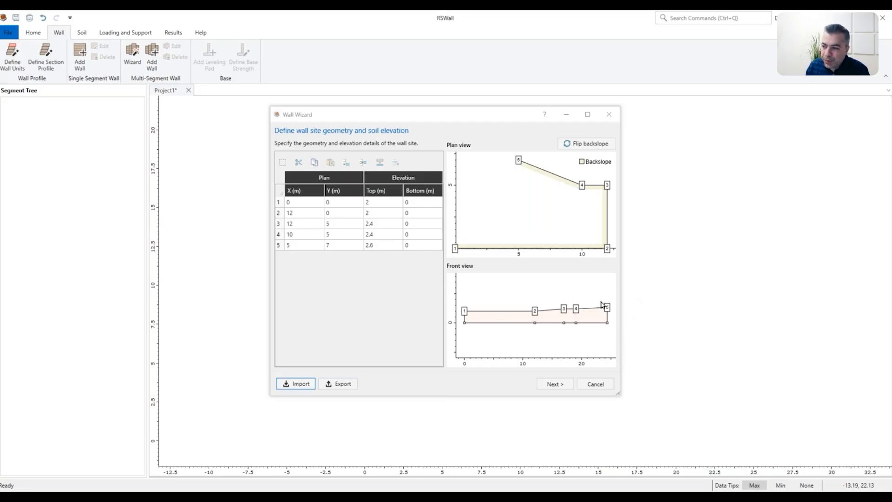
{"action": "left_click", "coordinate": [560, 384]}
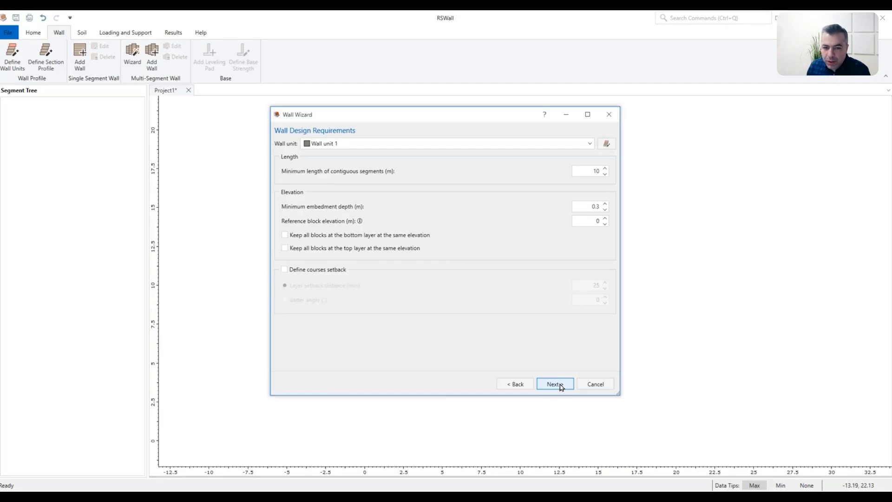
Step: Keep Wall unit 1, set minimum embedment depth to 0.4 m, leave course setback off, and generate segments
{"action": "left_click", "coordinate": [562, 145]}
{"action": "left_click", "coordinate": [561, 145]}
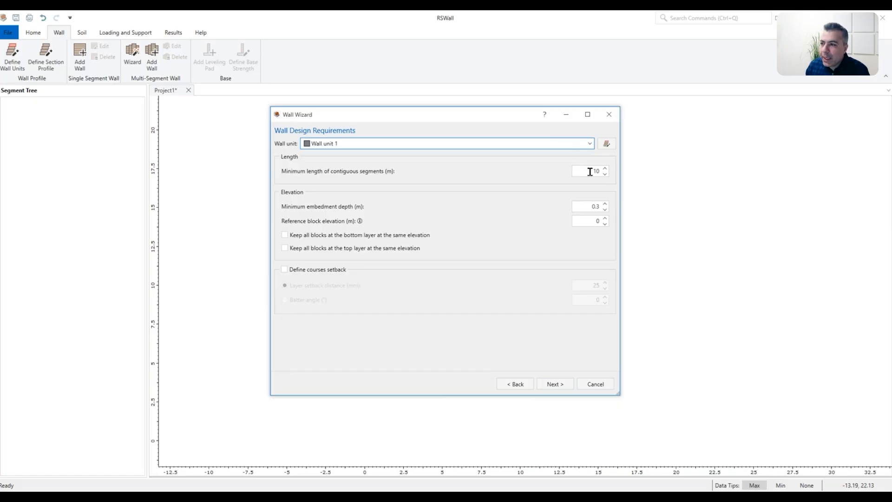
{"action": "double_click", "coordinate": [580, 172]}
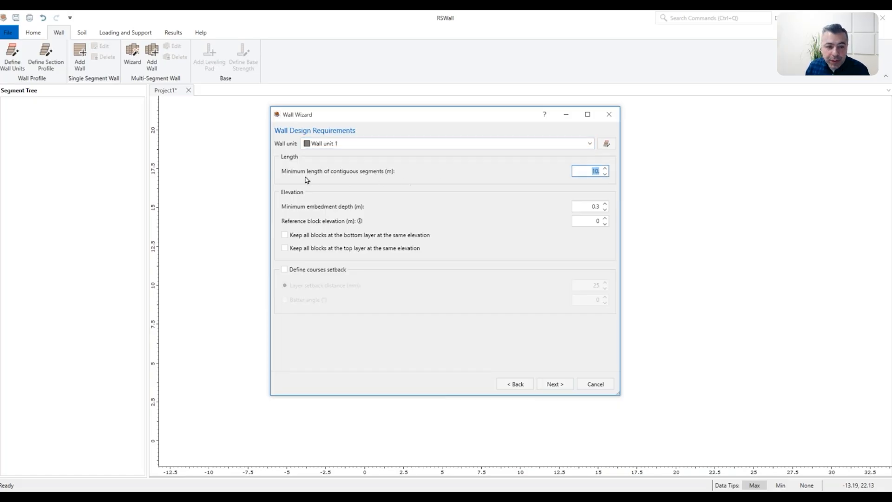
{"action": "double_click", "coordinate": [575, 205]}
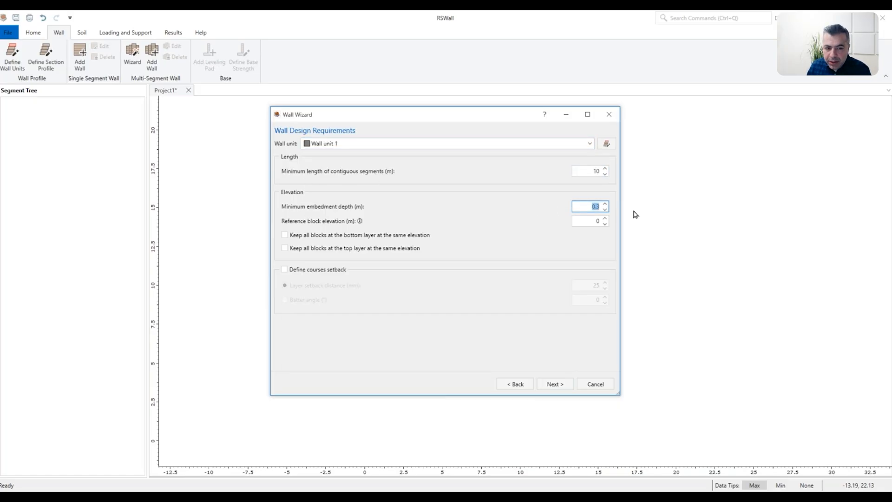
{"action": "type", "text": "0.4"}
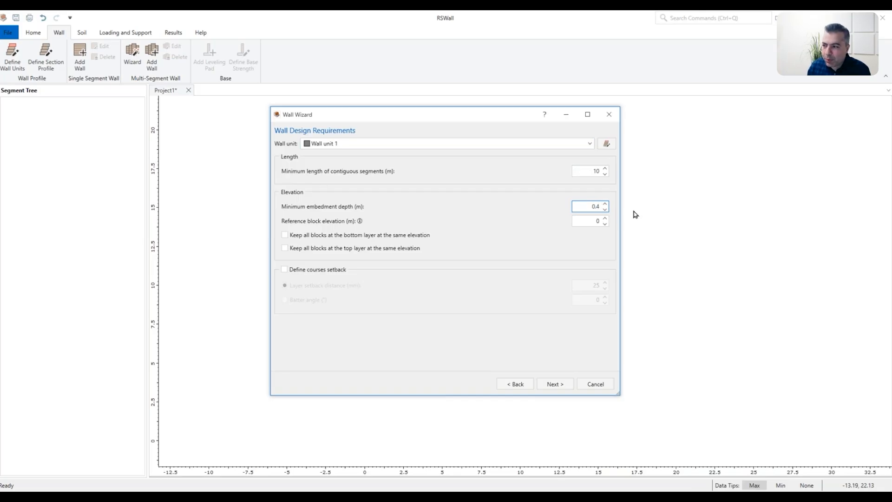
{"action": "left_click", "coordinate": [320, 271]}
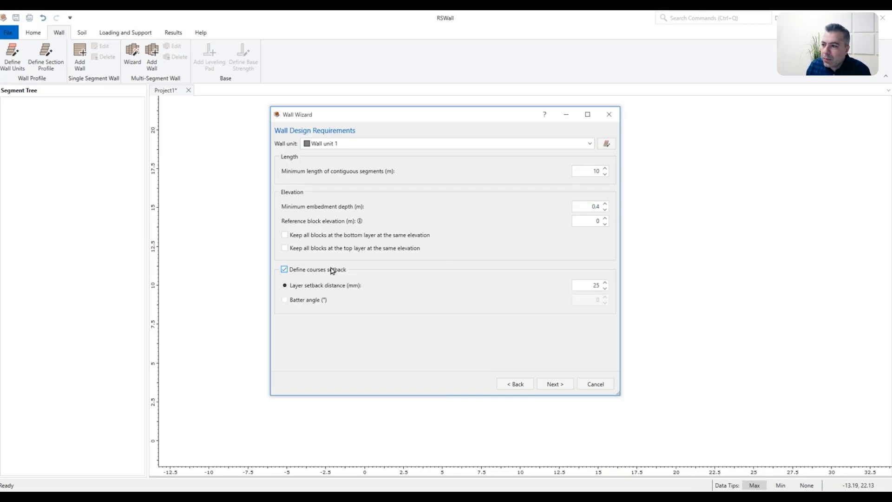
{"action": "left_click", "coordinate": [285, 270]}
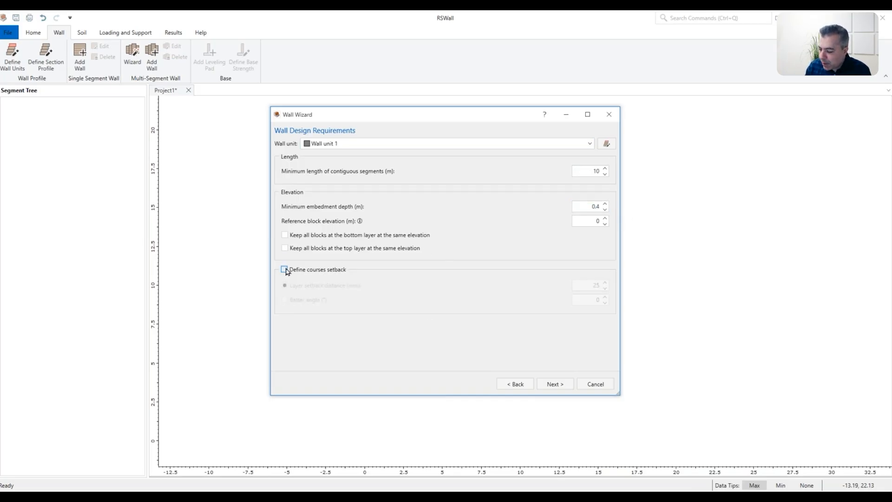
{"action": "left_click", "coordinate": [555, 384]}
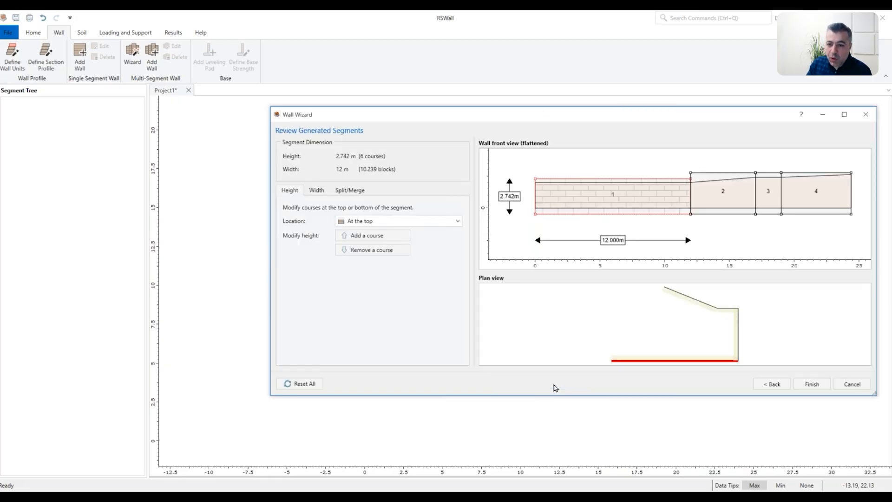
Step: Inspect the segments' dimensions, adding and removing courses on segment 1 with no net change
{"action": "left_click", "coordinate": [731, 212]}
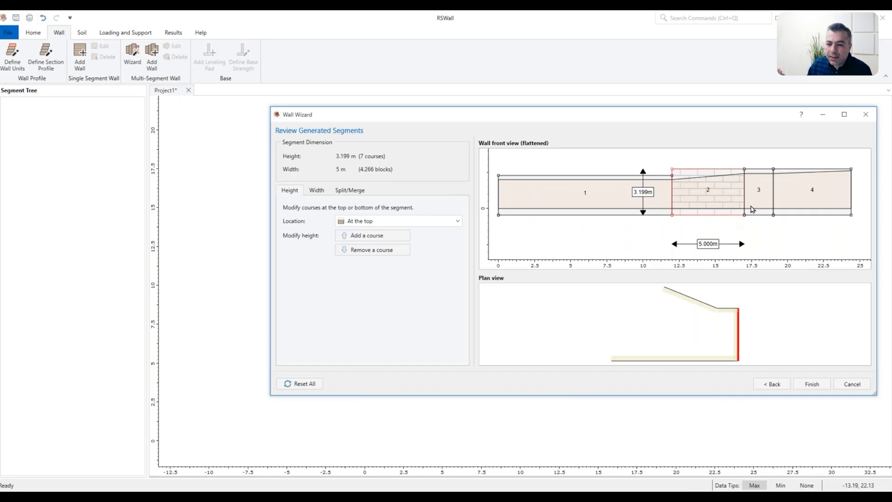
{"action": "left_click", "coordinate": [752, 208]}
{"action": "left_click", "coordinate": [796, 209]}
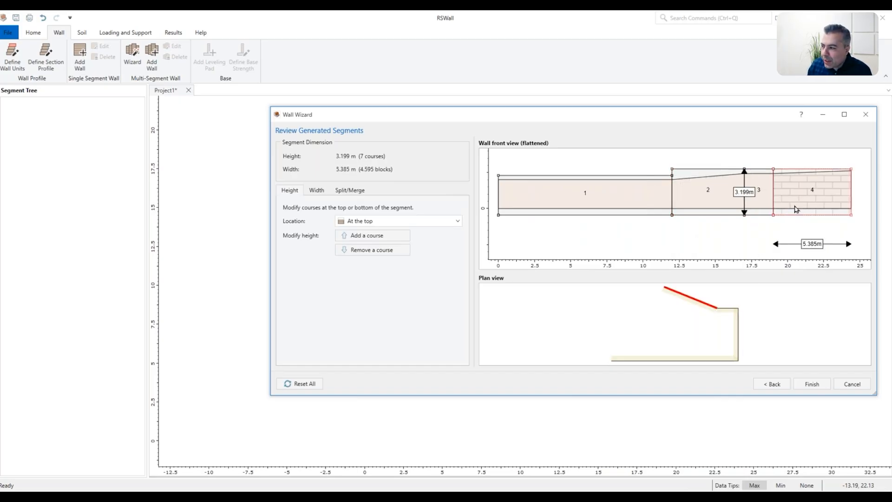
{"action": "left_click", "coordinate": [628, 212]}
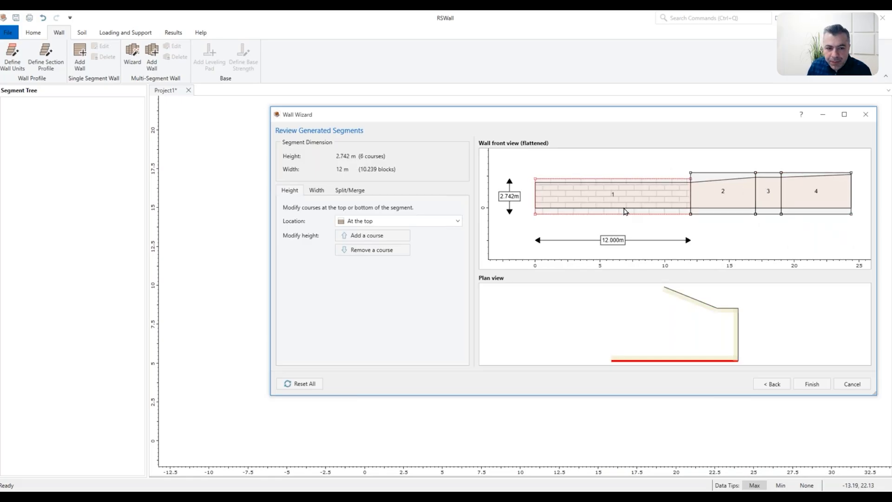
{"action": "left_click", "coordinate": [393, 238]}
{"action": "left_click", "coordinate": [393, 239]}
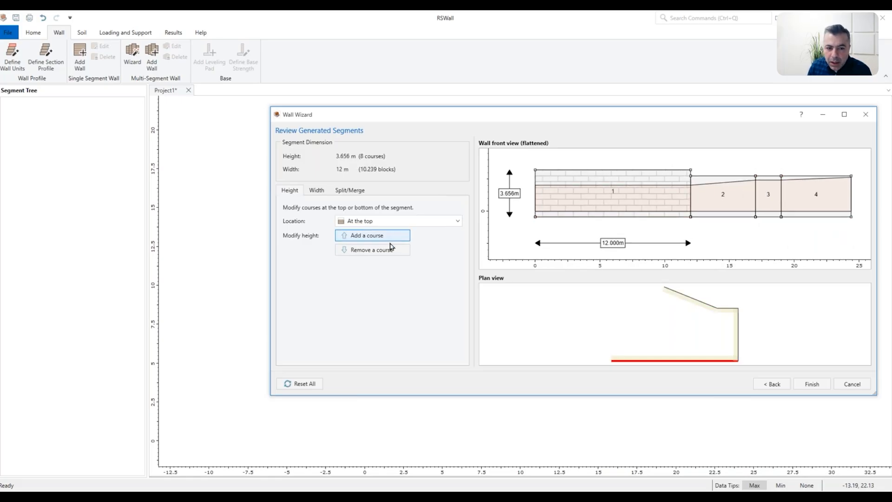
{"action": "left_click", "coordinate": [389, 250]}
{"action": "left_click", "coordinate": [389, 250]}
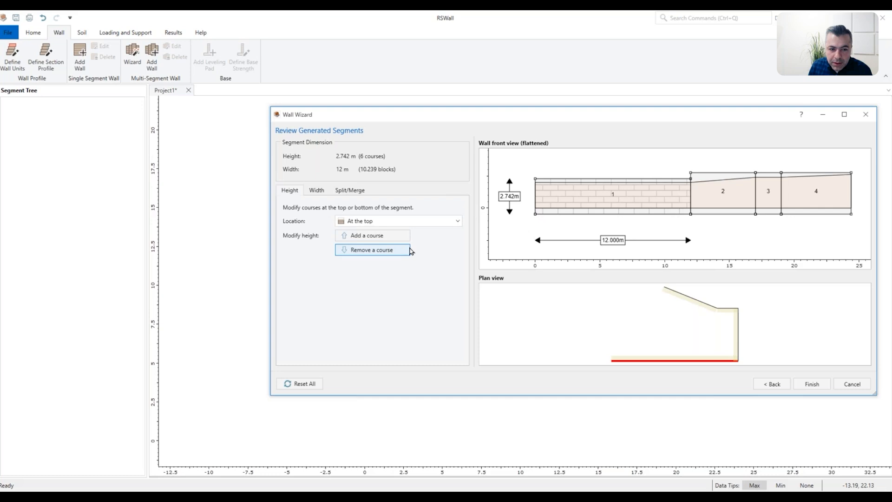
{"action": "left_click", "coordinate": [732, 193]}
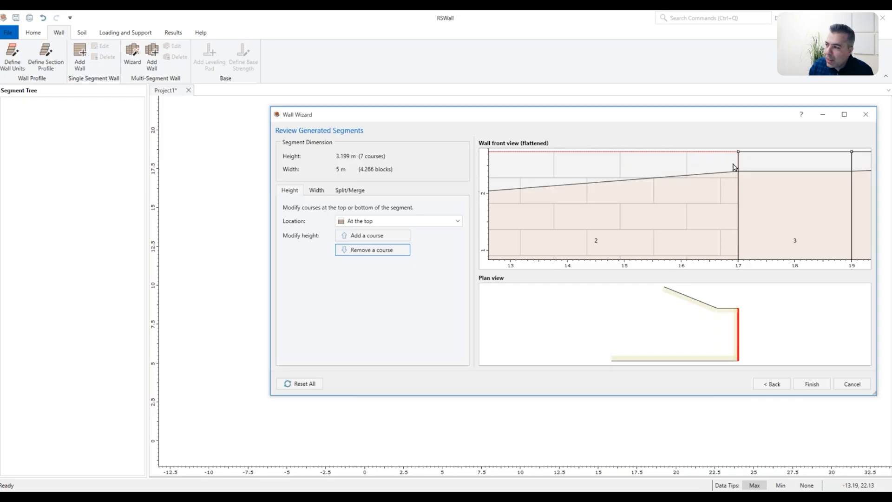
{"action": "scroll", "coordinate": [717, 176], "scroll_direction": "down", "scroll_amount": 3}
{"action": "scroll", "coordinate": [707, 187], "scroll_direction": "down", "scroll_amount": 2}
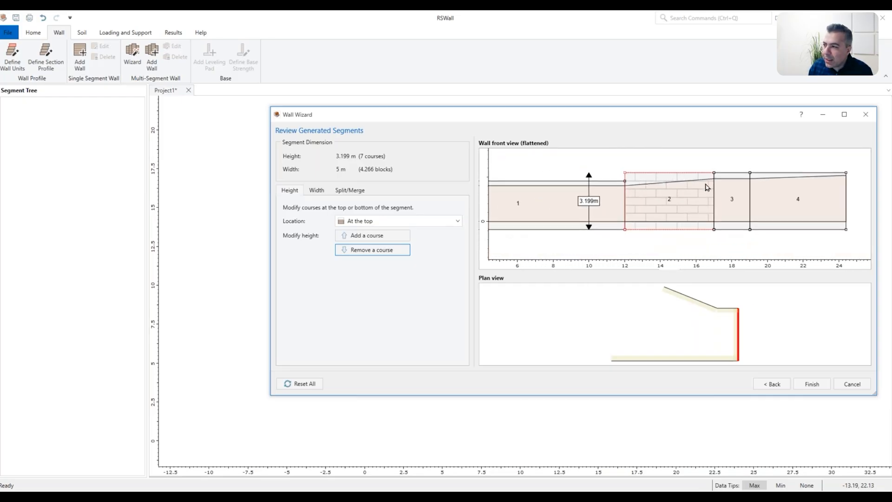
{"action": "scroll", "coordinate": [720, 187], "scroll_direction": "down", "scroll_amount": 4}
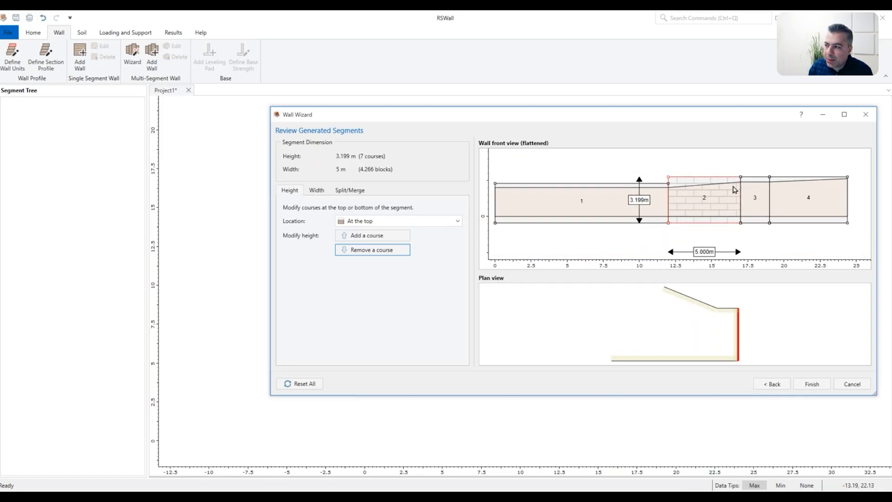
Step: Split the 12 m first segment into two 6 m halves and finish Wall 1
{"action": "left_click", "coordinate": [586, 203]}
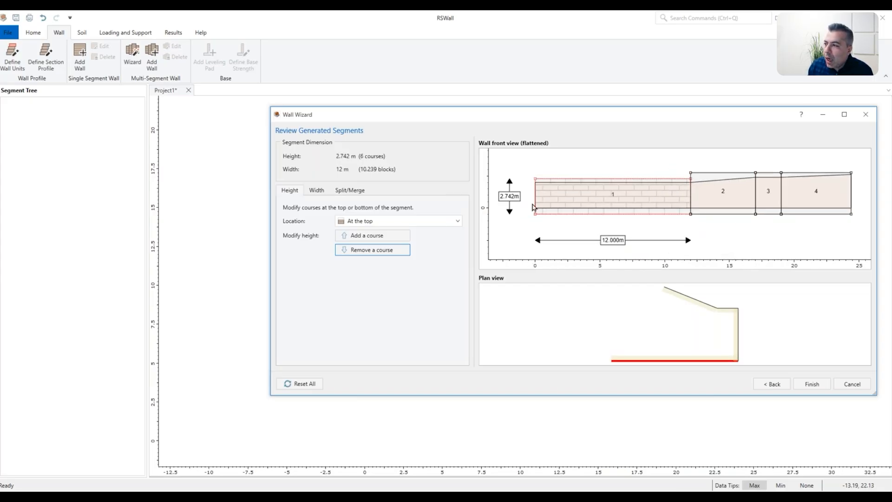
{"action": "left_click", "coordinate": [360, 195]}
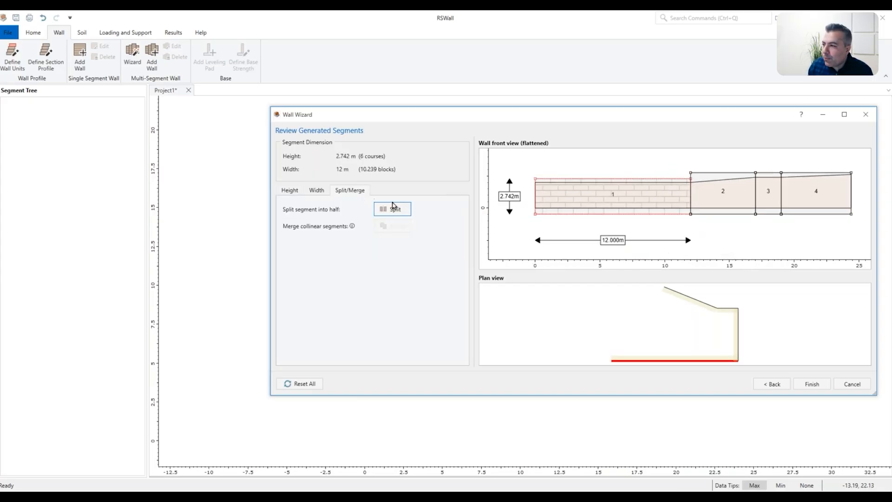
{"action": "left_click", "coordinate": [393, 209]}
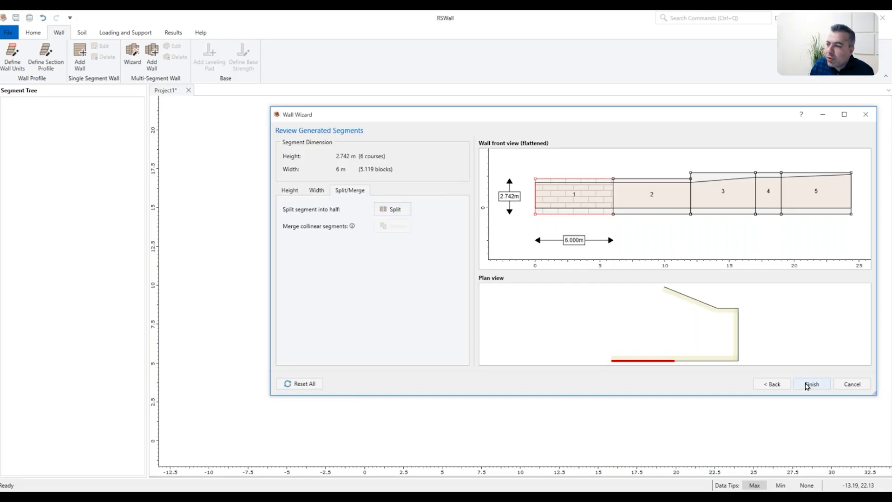
{"action": "left_click", "coordinate": [811, 383]}
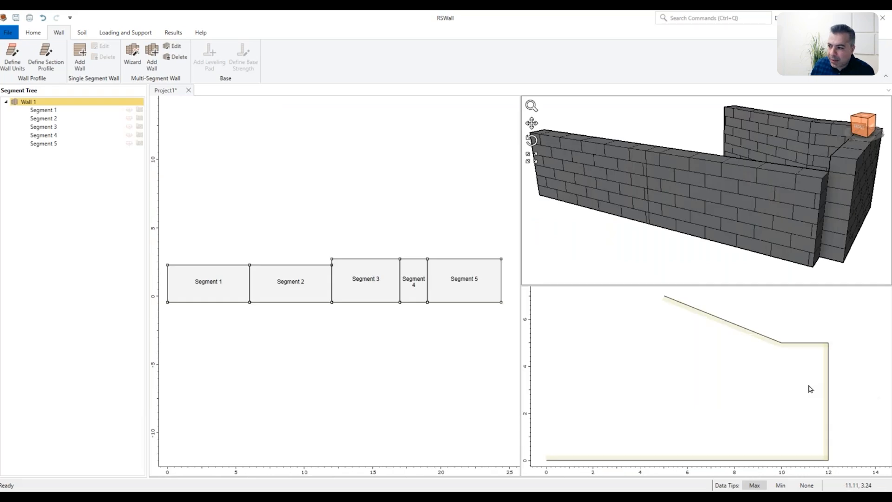
Step: Rotate the 3D wall and briefly select, then clear, all five segments
{"action": "scroll", "coordinate": [709, 253], "scroll_direction": "down", "scroll_amount": 4}
{"action": "mouse_move", "coordinate": [814, 209]}
{"action": "left_mouse_down"}
{"action": "mouse_move", "coordinate": [752, 216]}
{"action": "mouse_move", "coordinate": [763, 193]}
{"action": "mouse_move", "coordinate": [812, 206]}
{"action": "left_mouse_up"}
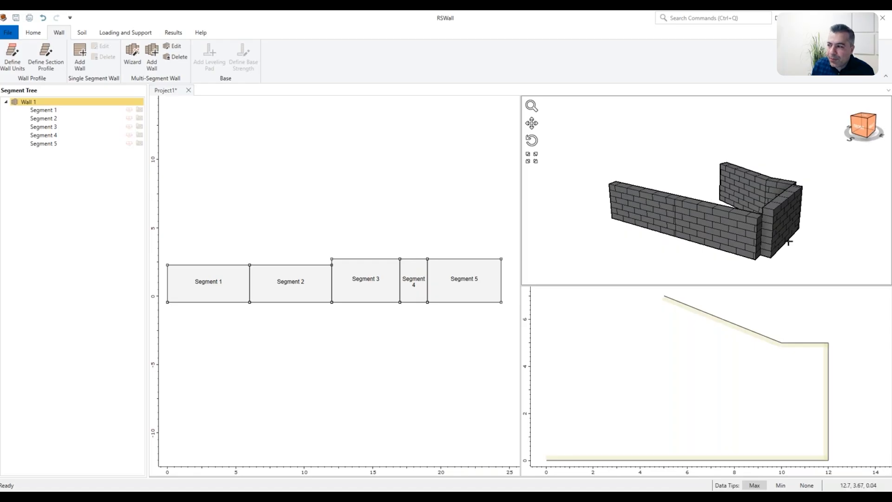
{"action": "left_click", "coordinate": [269, 295]}
{"action": "left_click", "coordinate": [306, 359]}
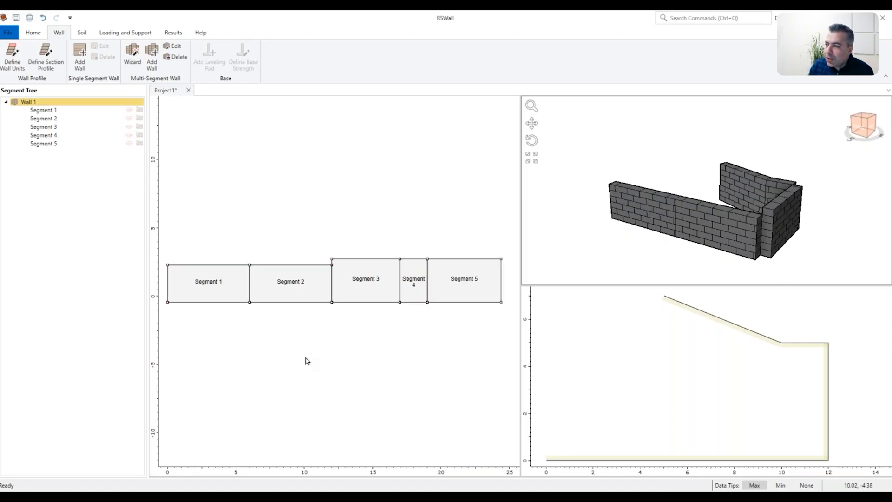
Step: Step through the cross-sections of Segments 1–5, ending on Segment 1's 6-course, 2.7 m profile
{"action": "left_click", "coordinate": [53, 112]}
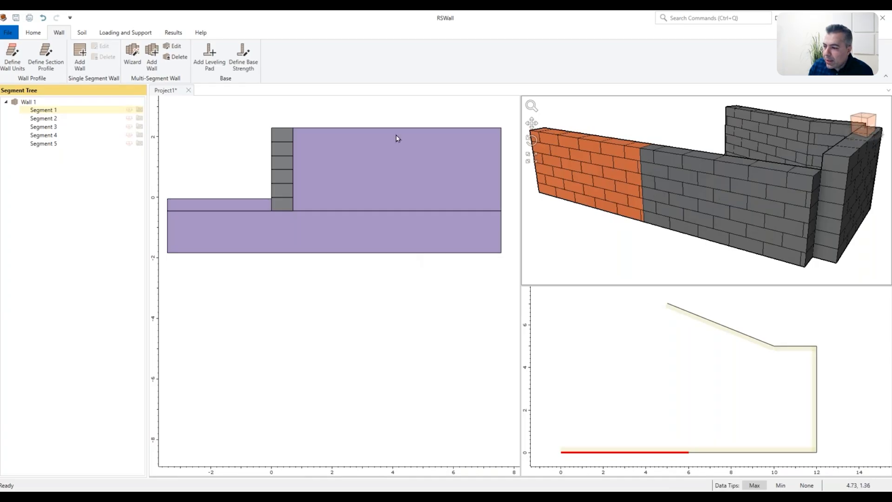
{"action": "scroll", "coordinate": [366, 283], "scroll_direction": "down", "scroll_amount": 2}
{"action": "scroll", "coordinate": [384, 147], "scroll_direction": "up", "scroll_amount": 2}
{"action": "scroll", "coordinate": [365, 142], "scroll_direction": "down", "scroll_amount": 1}
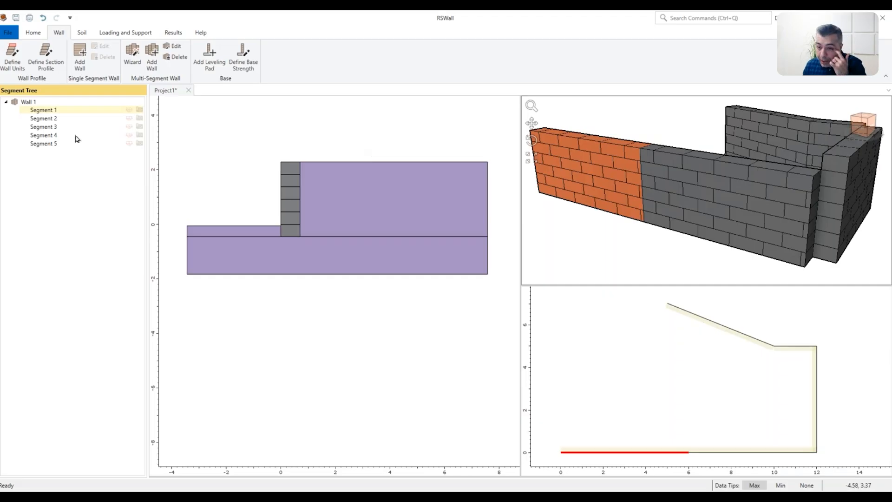
{"action": "key", "text": "Down"}
{"action": "key", "text": "Down"}
{"action": "key", "text": "Down"}
{"action": "key", "text": "Down"}
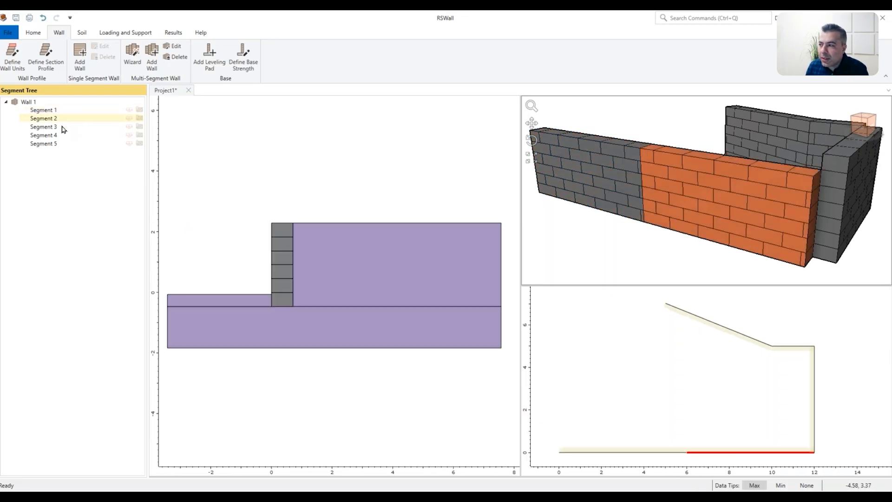
{"action": "left_click", "coordinate": [66, 111]}
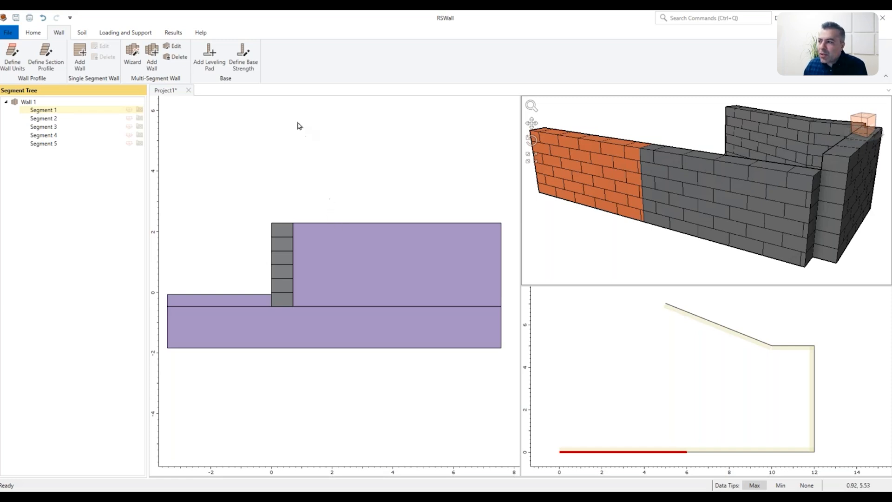
{"action": "left_click", "coordinate": [55, 64]}
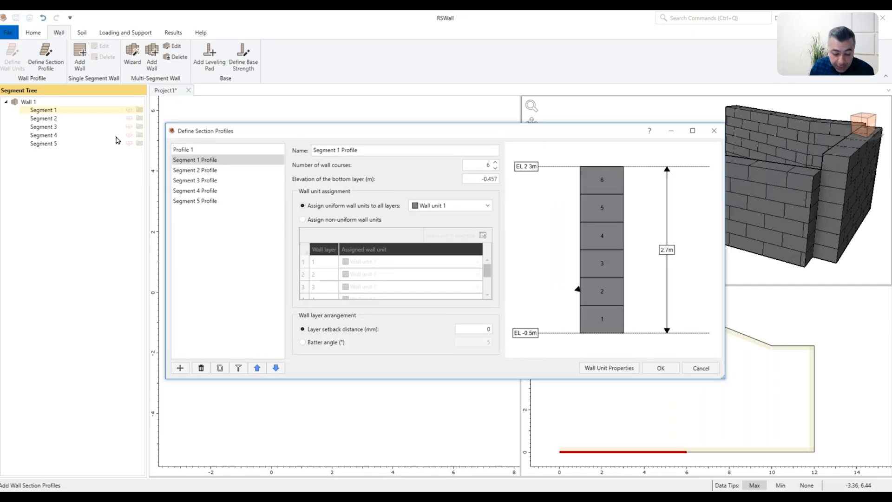
Step: Browse Segment 2–5 profiles, keeping Wall unit 1 for all courses of Segment 4
{"action": "left_click", "coordinate": [209, 173]}
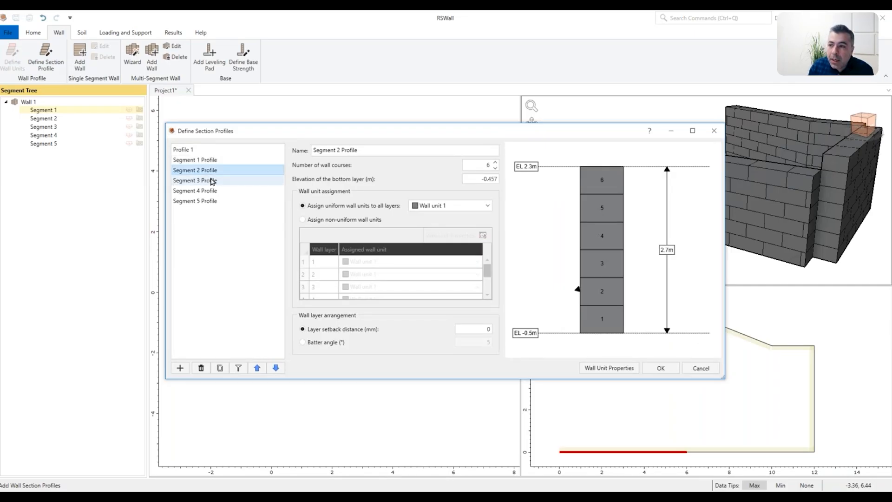
{"action": "left_click", "coordinate": [211, 182]}
{"action": "left_click", "coordinate": [212, 192]}
{"action": "left_click", "coordinate": [212, 202]}
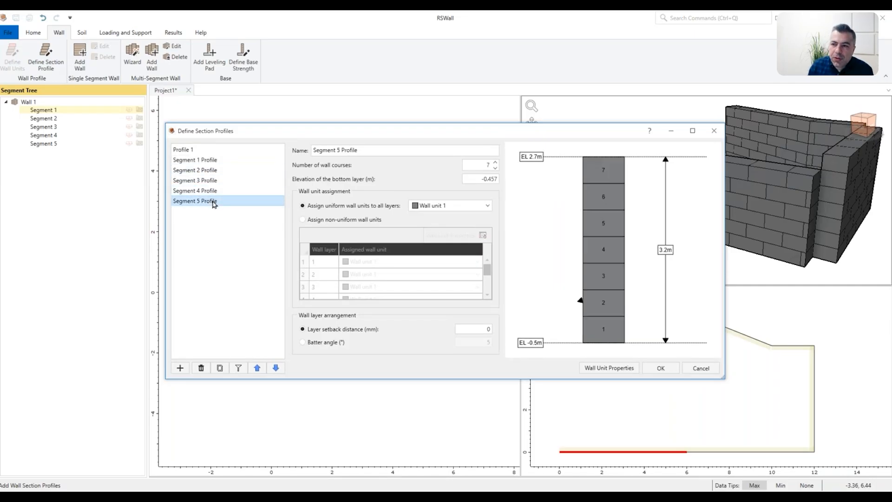
{"action": "left_click", "coordinate": [234, 191]}
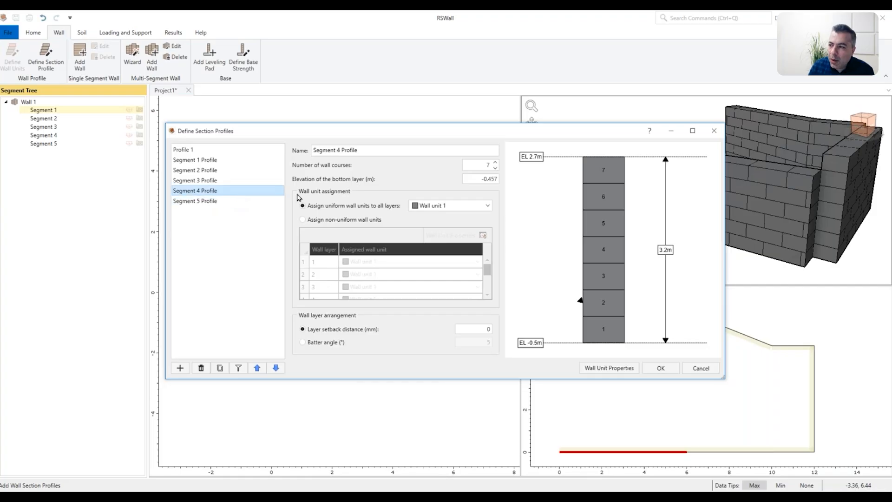
{"action": "left_click", "coordinate": [436, 205]}
{"action": "left_click", "coordinate": [433, 185]}
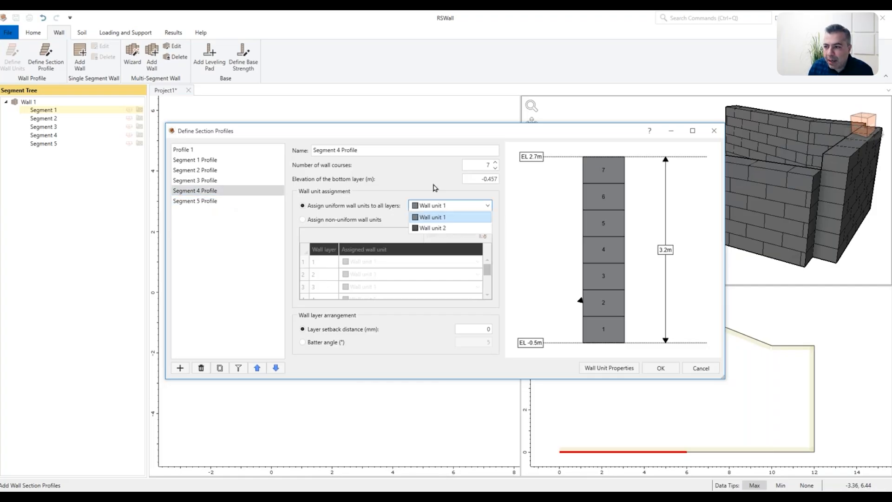
Step: Try Wall unit 2 on Segment 4's top course, then revert to uniform wall units
{"action": "left_click", "coordinate": [363, 220]}
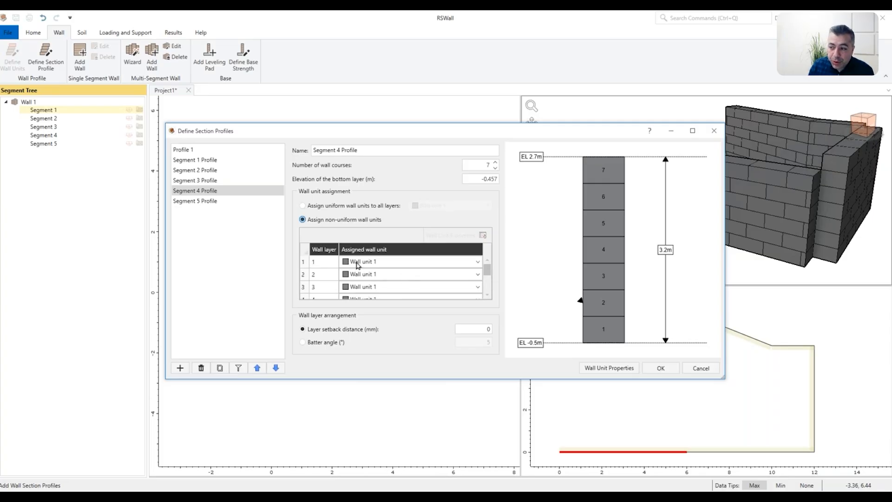
{"action": "scroll", "coordinate": [407, 283], "scroll_direction": "down", "scroll_amount": 1}
{"action": "left_click", "coordinate": [395, 297]}
{"action": "left_click", "coordinate": [390, 305]}
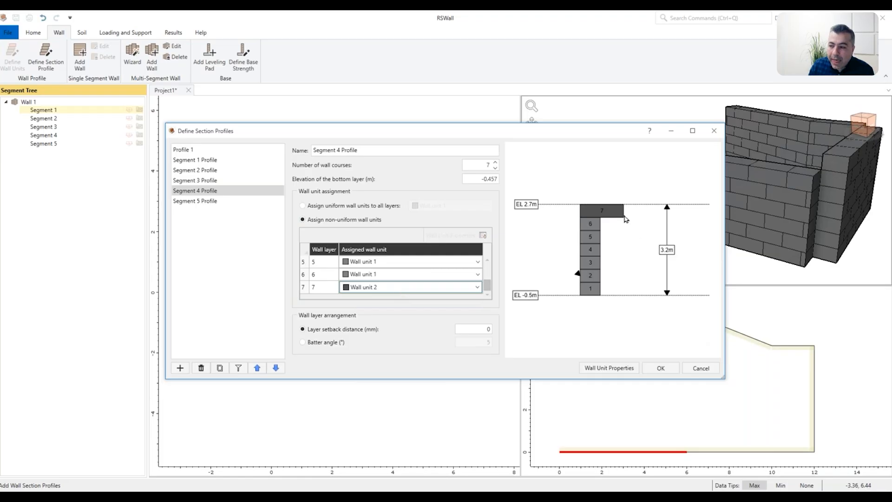
{"action": "left_click", "coordinate": [400, 289]}
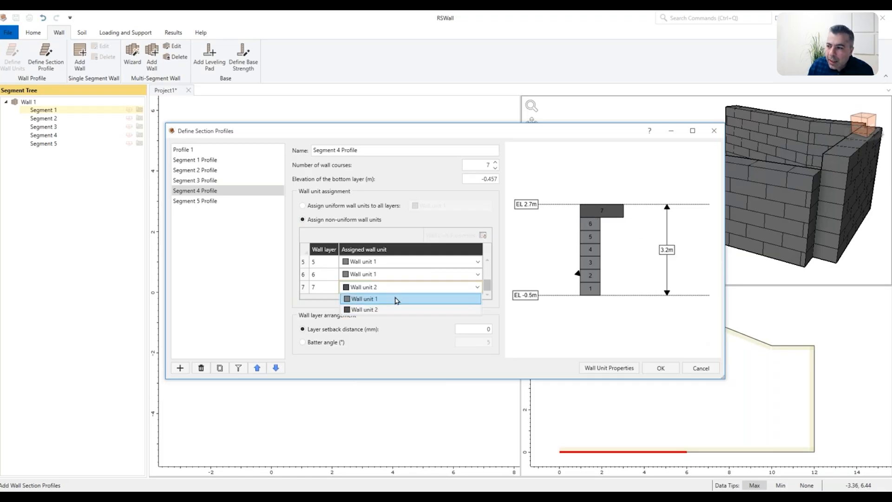
{"action": "left_click", "coordinate": [396, 300]}
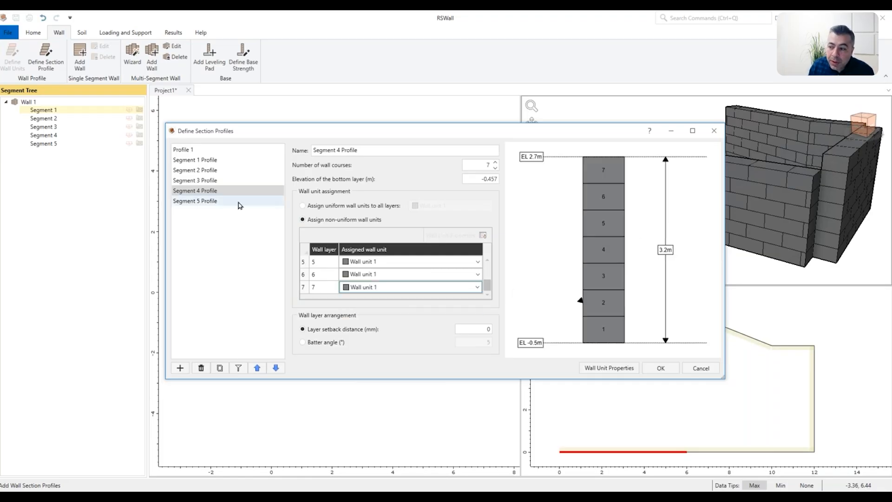
{"action": "left_click", "coordinate": [324, 210]}
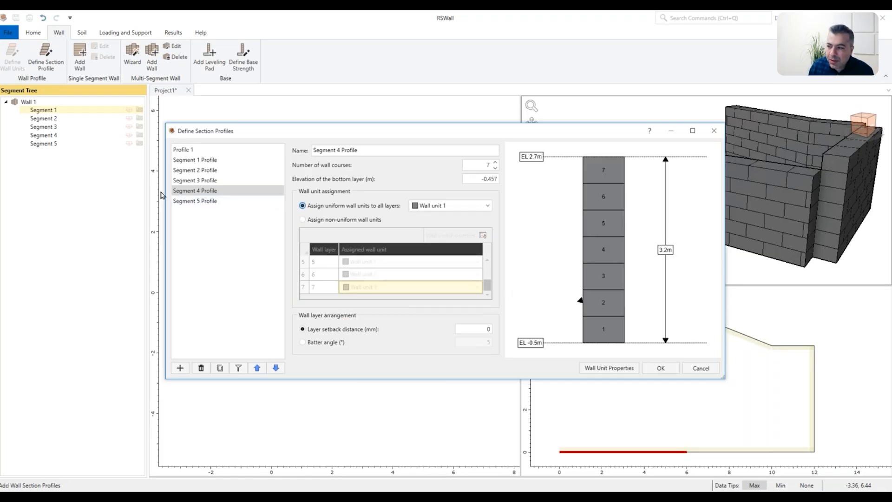
{"action": "left_click", "coordinate": [438, 205]}
{"action": "left_click", "coordinate": [439, 228]}
Step: Assign Wall unit 2 uniformly to all seven courses of Segment 5 Profile and apply
{"action": "left_click", "coordinate": [259, 201]}
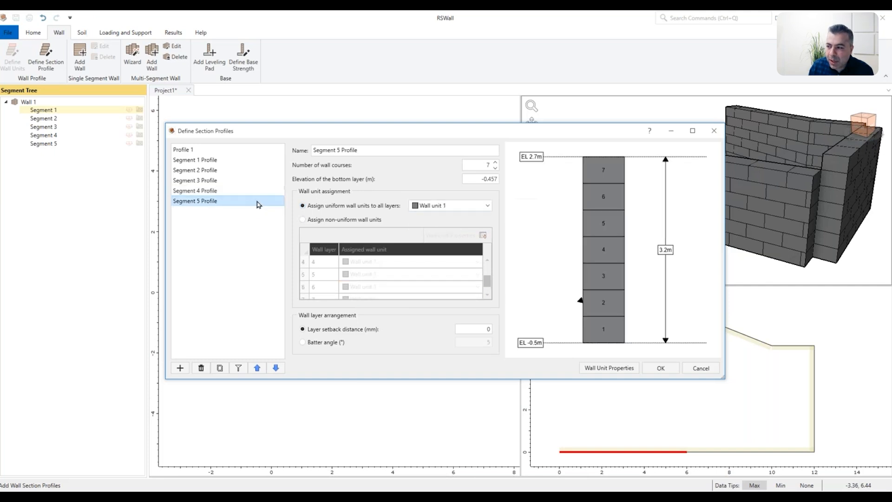
{"action": "left_click", "coordinate": [437, 207]}
{"action": "left_click", "coordinate": [437, 228]}
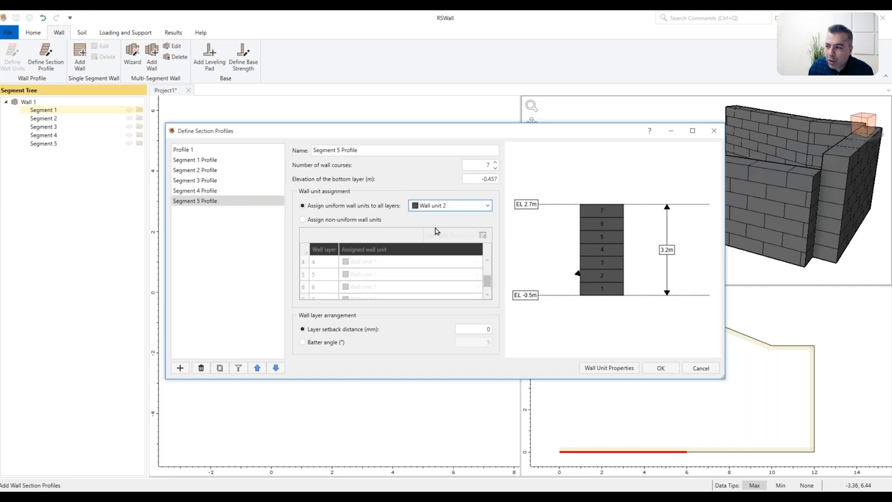
{"action": "left_click", "coordinate": [654, 370]}
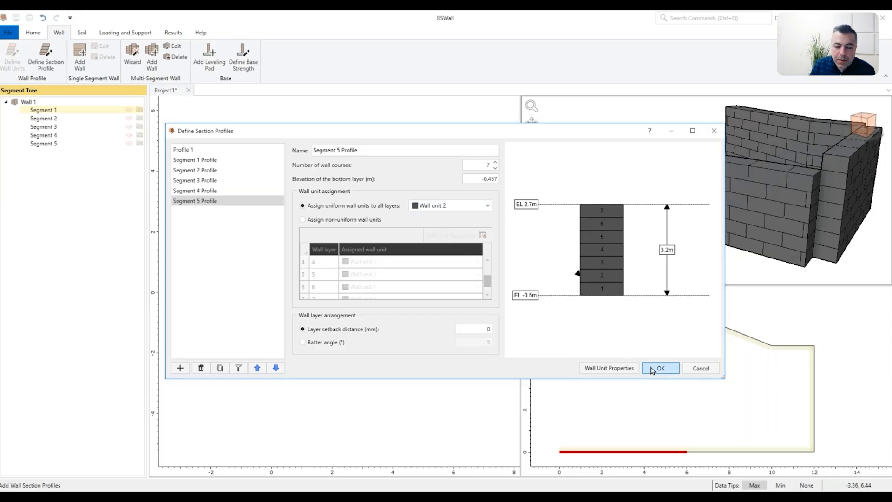
{"action": "left_click_drag", "start_coordinate": [724, 223], "coordinate": [733, 177]}
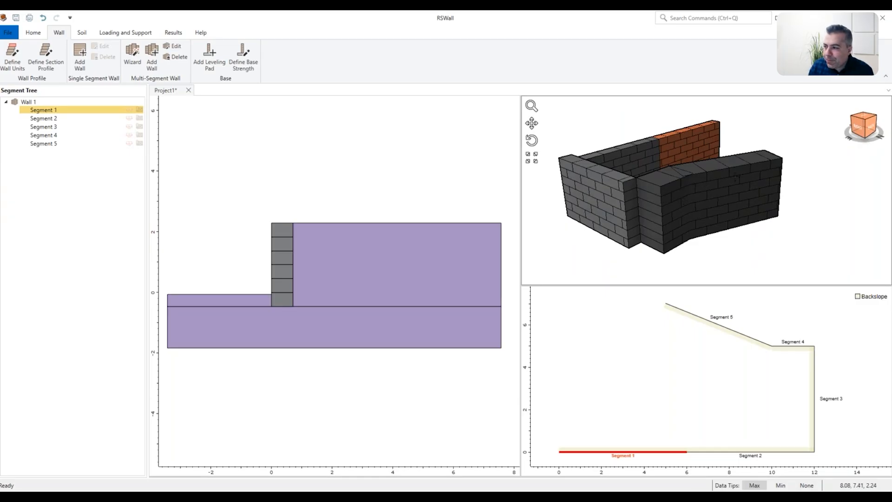
Step: Preview the Segment 5 and Segment 1 cross-sections, then open the multi-segment wall editor listing all five segments
{"action": "left_click", "coordinate": [56, 143]}
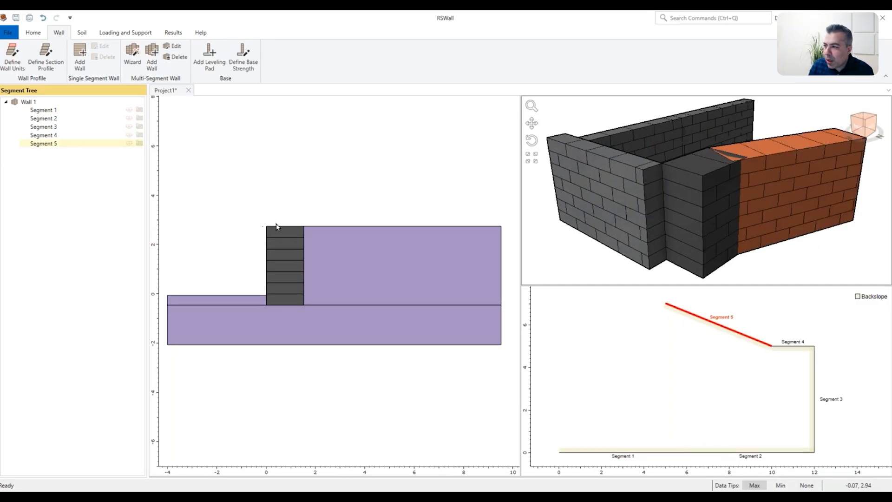
{"action": "left_click", "coordinate": [59, 112]}
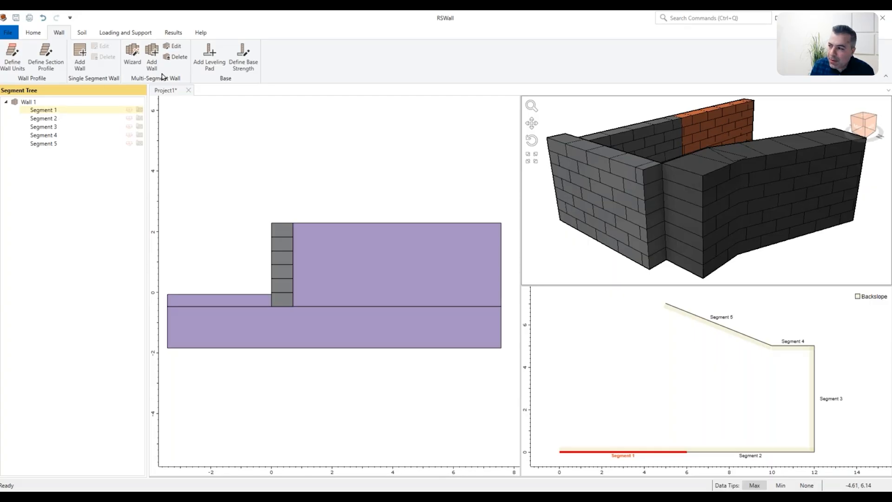
{"action": "left_click", "coordinate": [175, 47]}
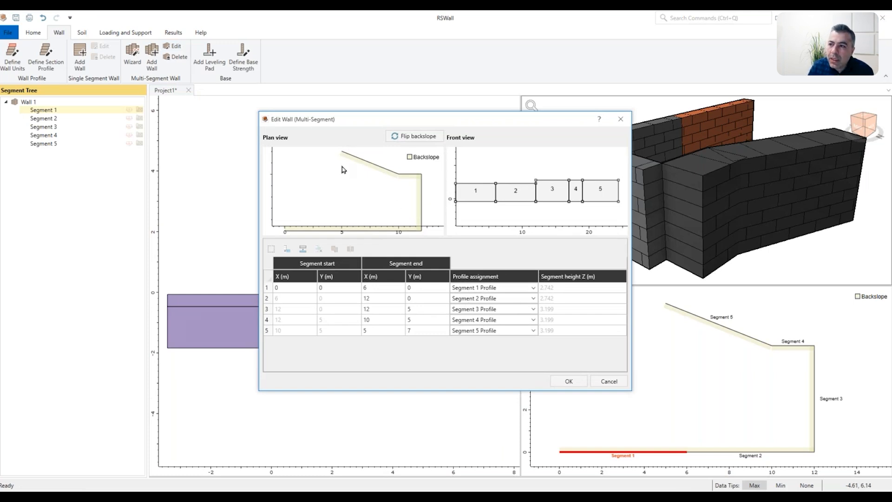
Step: Review segment 1's profile and segment 2's end X, then close the wall editor unchanged
{"action": "left_click", "coordinate": [488, 290]}
{"action": "left_click", "coordinate": [489, 293]}
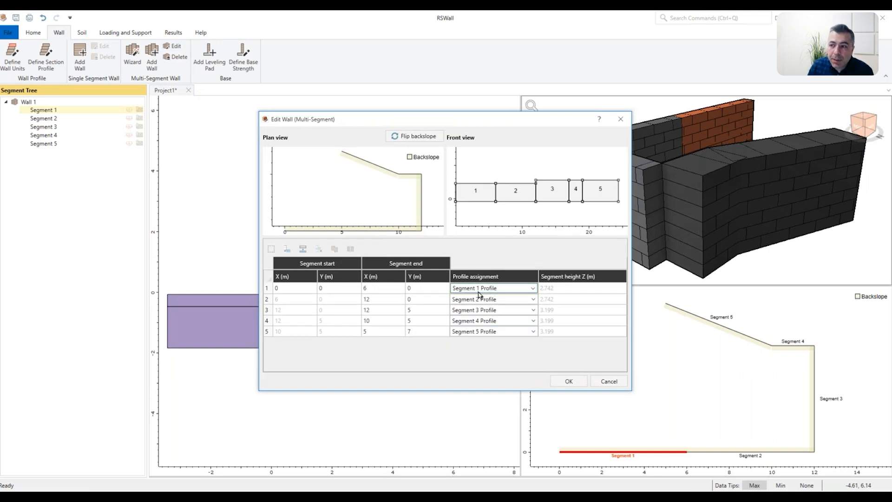
{"action": "left_click", "coordinate": [375, 298]}
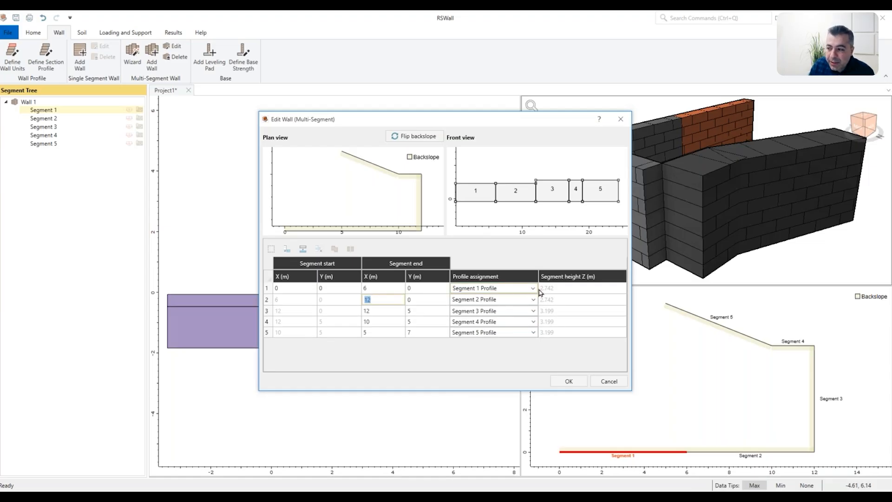
{"action": "left_click", "coordinate": [609, 382]}
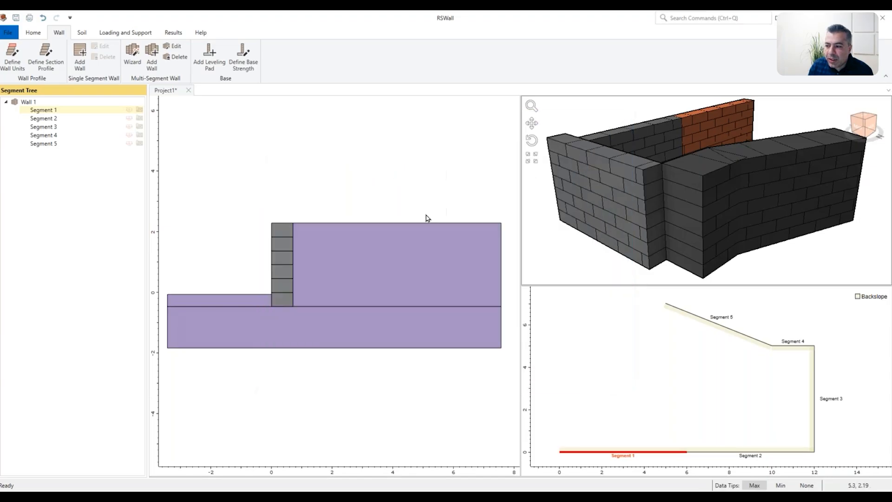
Step: Leave the wall without a leveling pad and bring up the base strength settings
{"action": "left_click", "coordinate": [208, 70]}
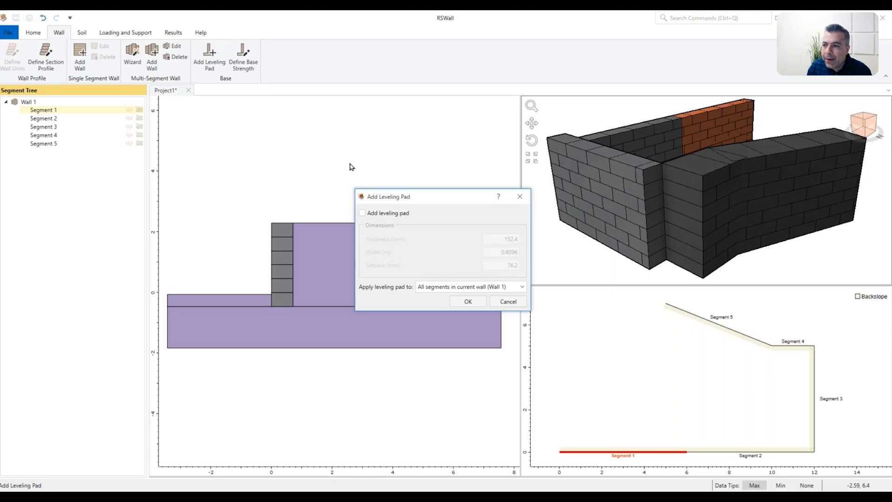
{"action": "left_click", "coordinate": [388, 213]}
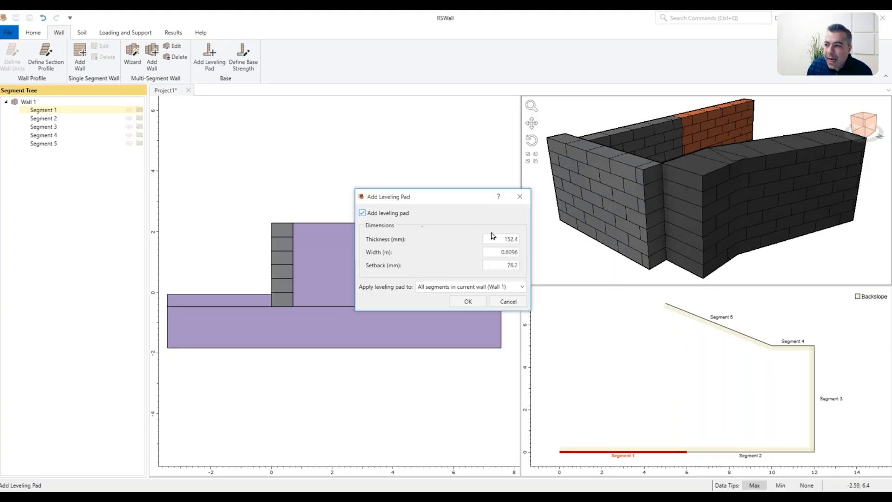
{"action": "left_click", "coordinate": [400, 215]}
{"action": "left_click", "coordinate": [511, 302]}
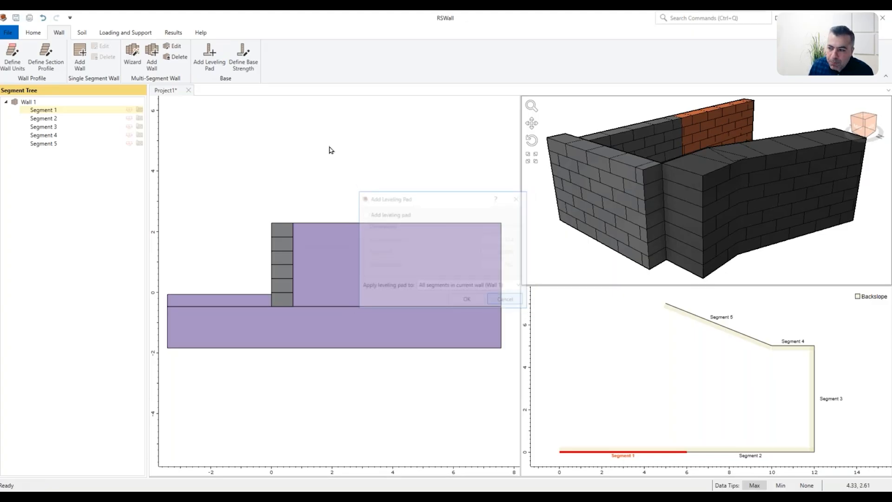
{"action": "left_click", "coordinate": [253, 73]}
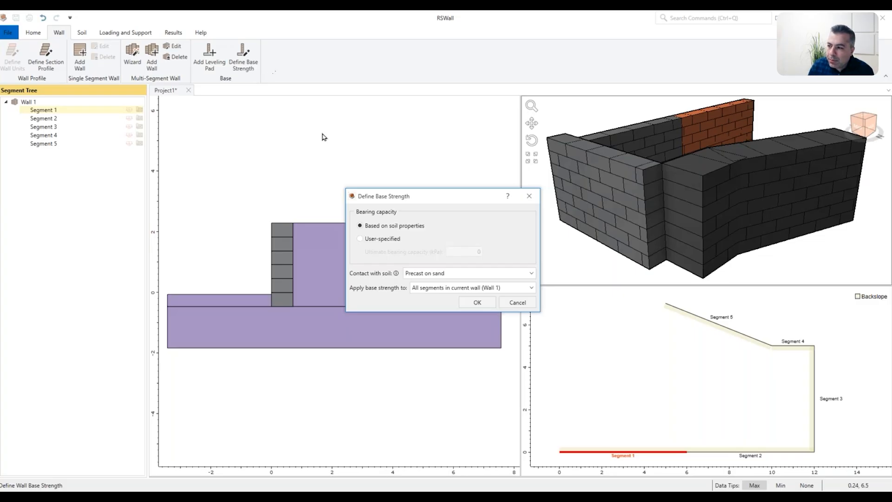
Step: Keep bearing capacity based on soil properties and set the base contact to Soil on soil
{"action": "left_click", "coordinate": [400, 238]}
{"action": "left_click", "coordinate": [449, 253]}
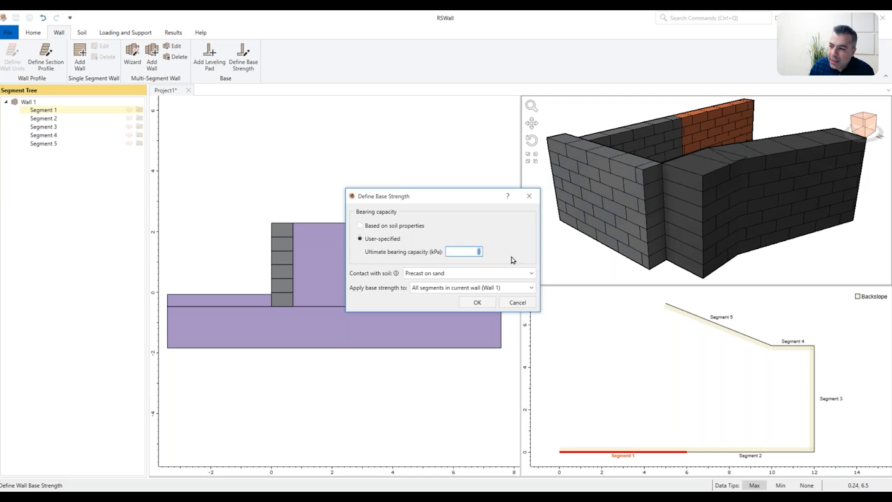
{"action": "left_click", "coordinate": [389, 228]}
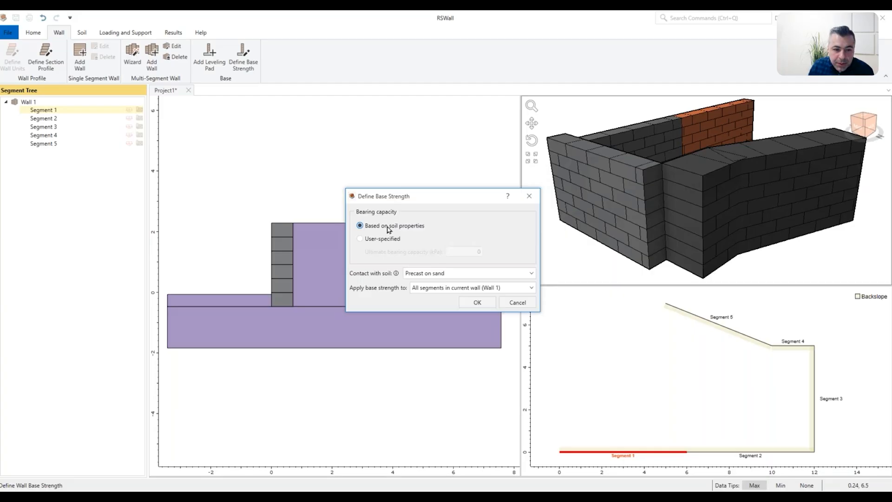
{"action": "left_click", "coordinate": [440, 273]}
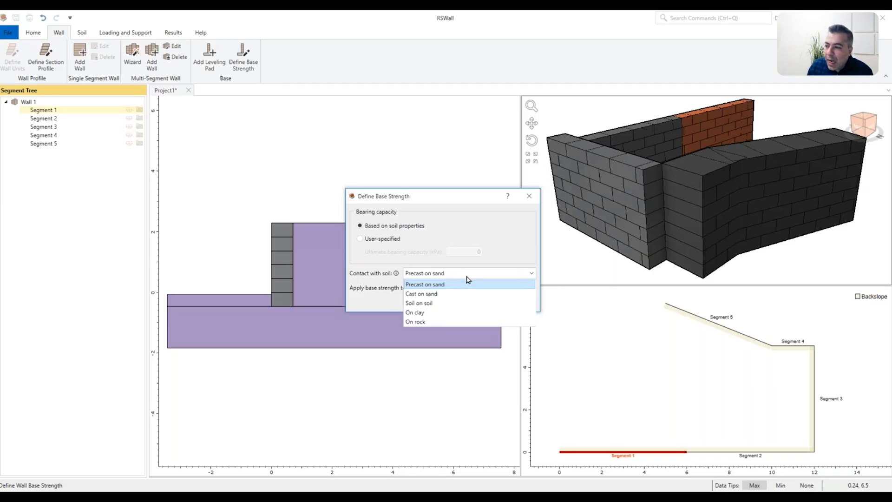
{"action": "left_click", "coordinate": [380, 300]}
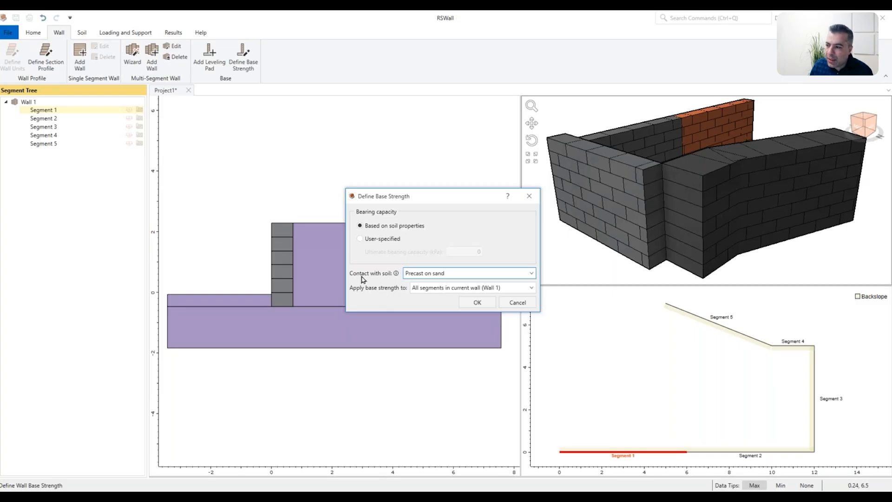
{"action": "left_click", "coordinate": [493, 273]}
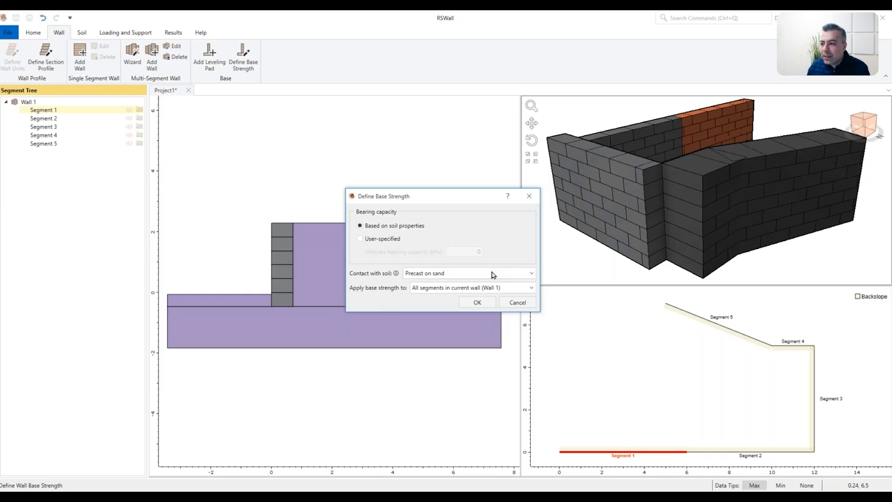
{"action": "left_click", "coordinate": [458, 303]}
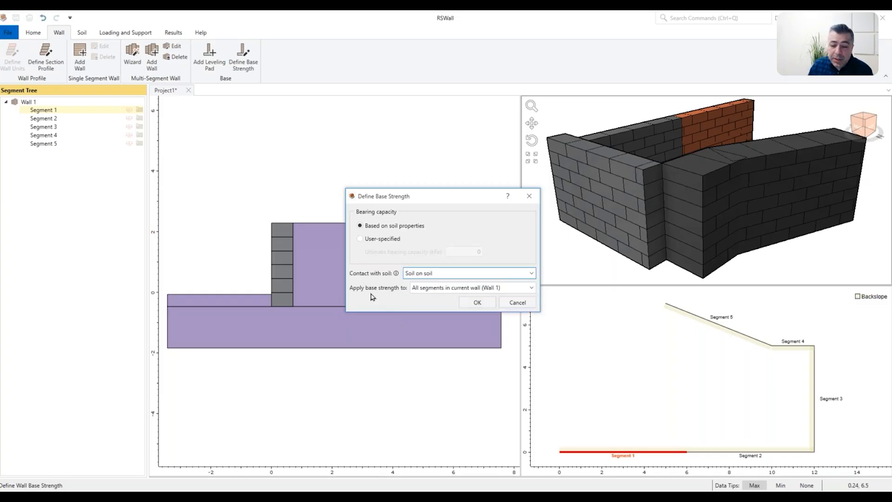
{"action": "left_click", "coordinate": [470, 302]}
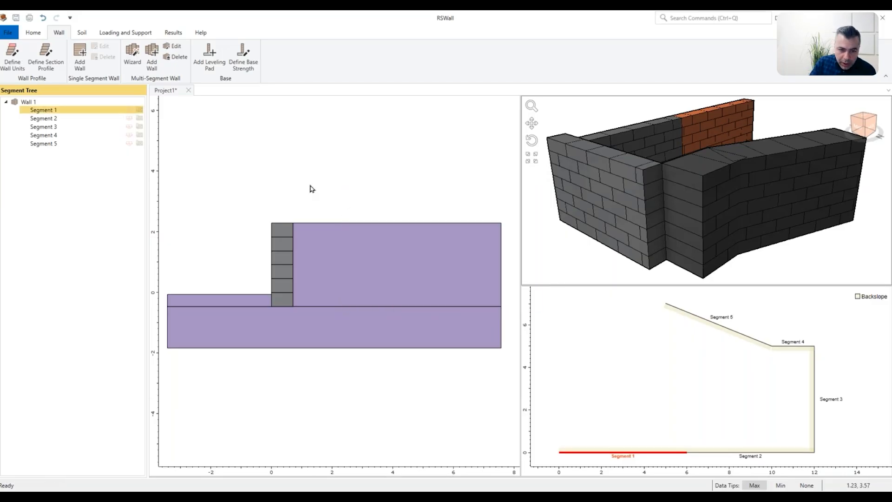
{"action": "left_click", "coordinate": [89, 35]}
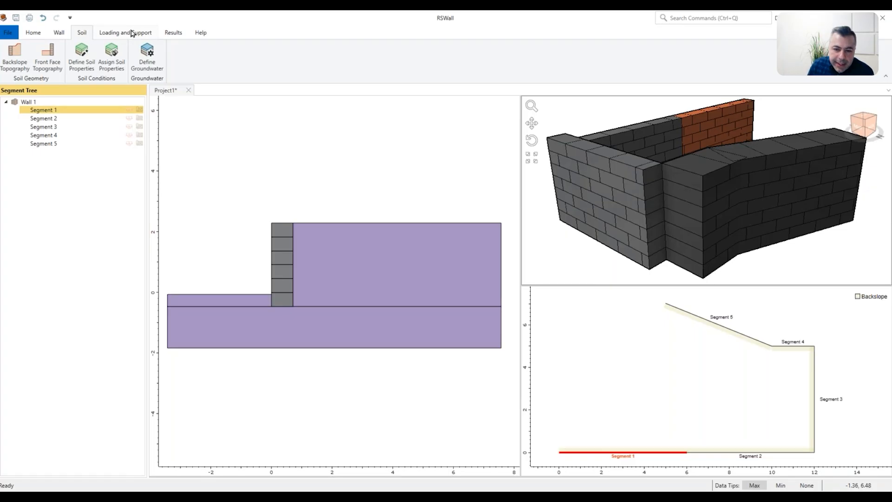
{"action": "left_click", "coordinate": [59, 33]}
{"action": "left_click", "coordinate": [83, 34]}
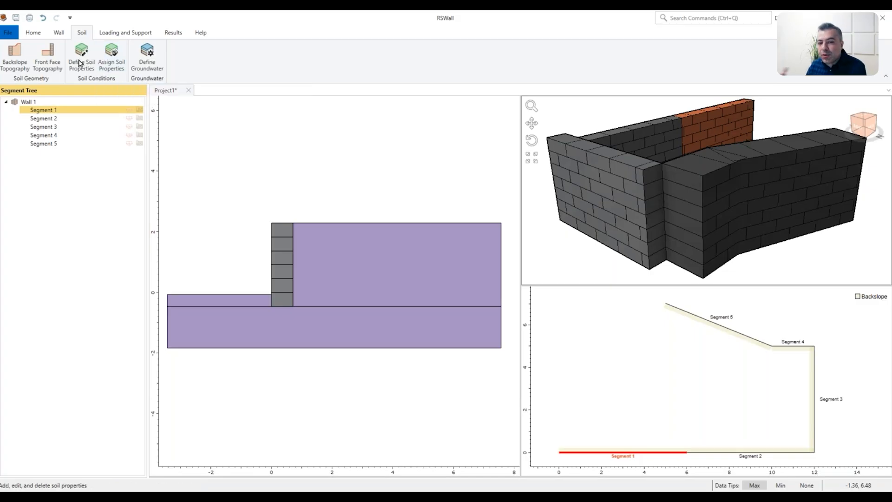
Step: Open Backslope Topography and set the terrain profile to User-defined
{"action": "left_click", "coordinate": [23, 69]}
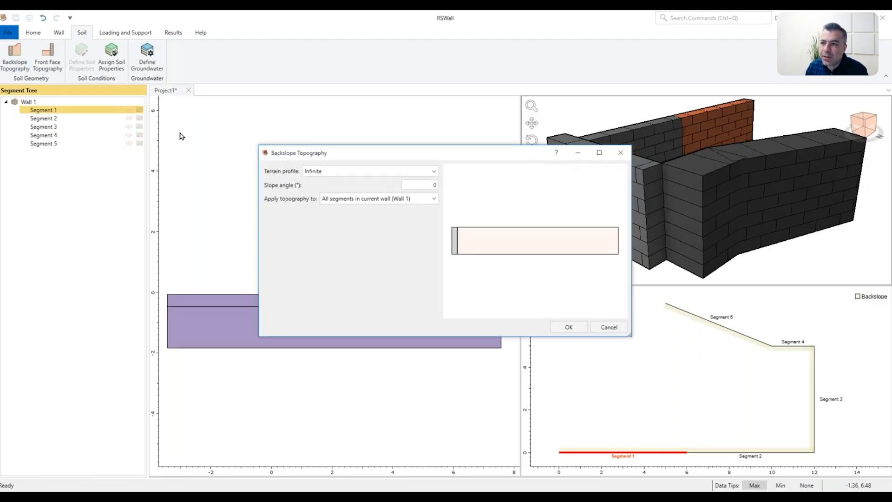
{"action": "left_click", "coordinate": [331, 171]}
{"action": "left_click", "coordinate": [417, 170]}
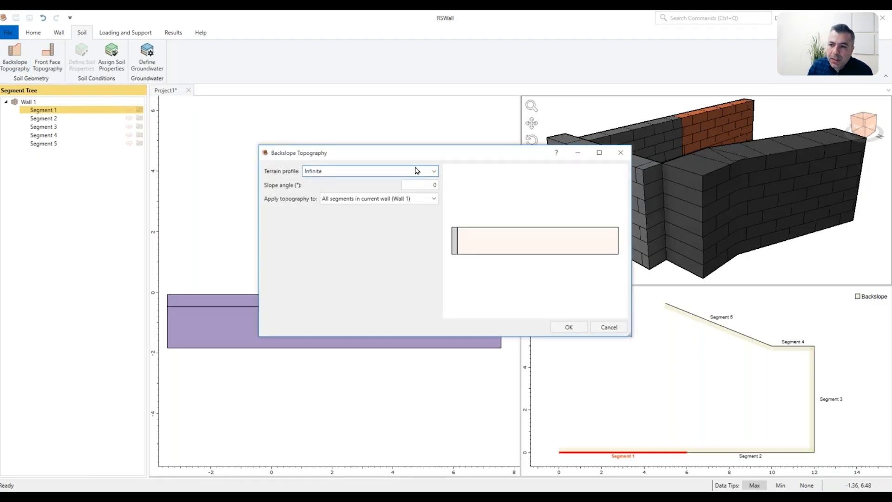
{"action": "left_click", "coordinate": [417, 170]}
{"action": "left_click", "coordinate": [396, 191]}
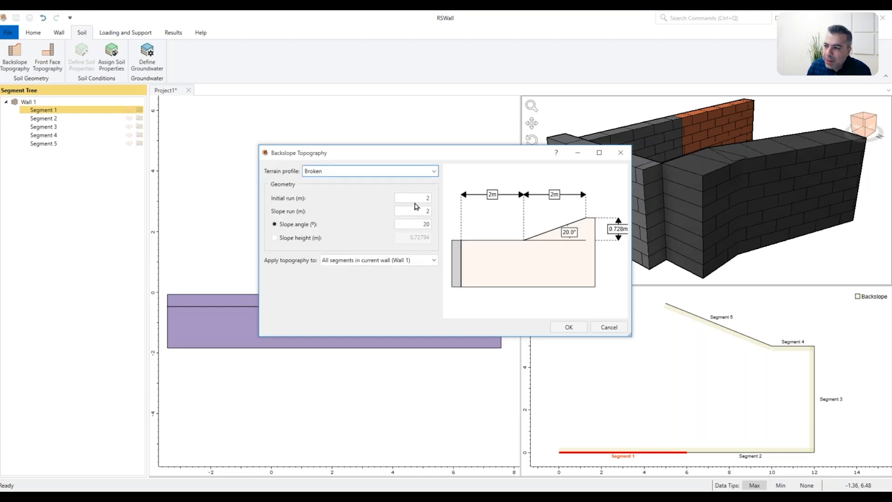
{"action": "left_click", "coordinate": [373, 171]}
{"action": "left_click", "coordinate": [374, 200]}
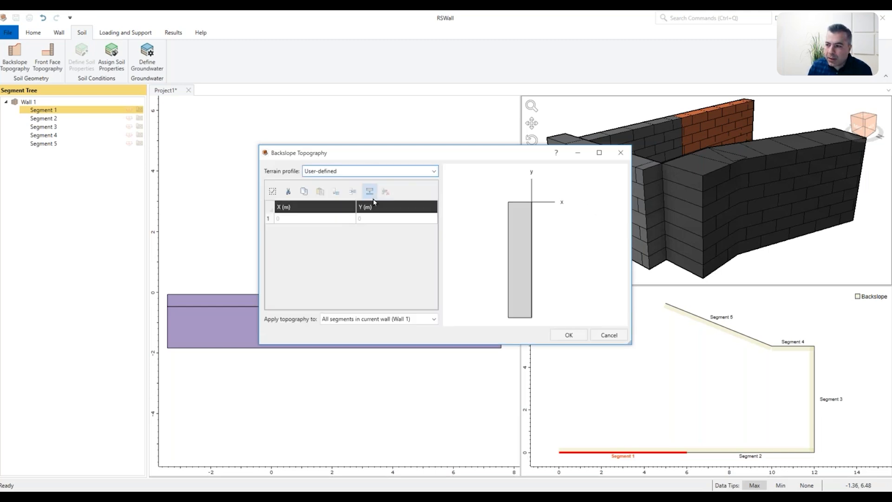
Step: Add four terrain points and enter their X coordinates 2, 3, 4 and 5 m
{"action": "left_click", "coordinate": [334, 194]}
{"action": "left_click", "coordinate": [333, 195]}
{"action": "left_click", "coordinate": [333, 194]}
{"action": "left_click", "coordinate": [334, 194]}
{"action": "left_click", "coordinate": [284, 229]}
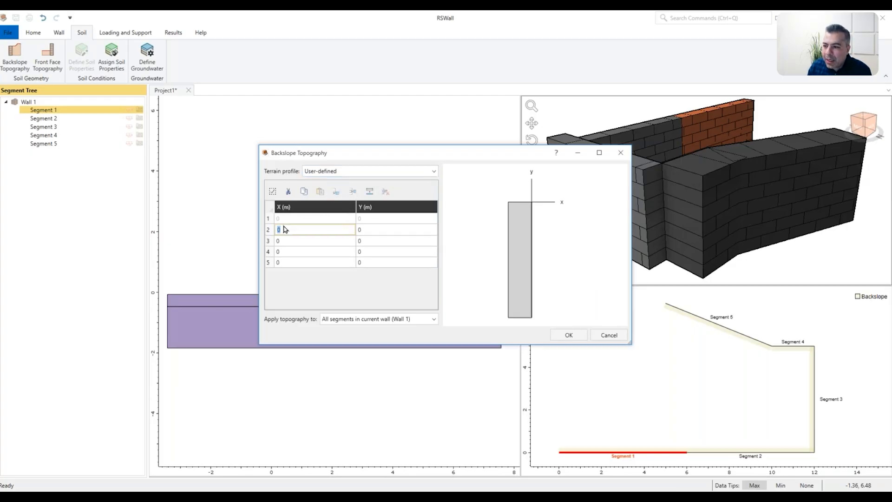
{"action": "type", "text": "2"}
{"action": "key", "text": "Return"}
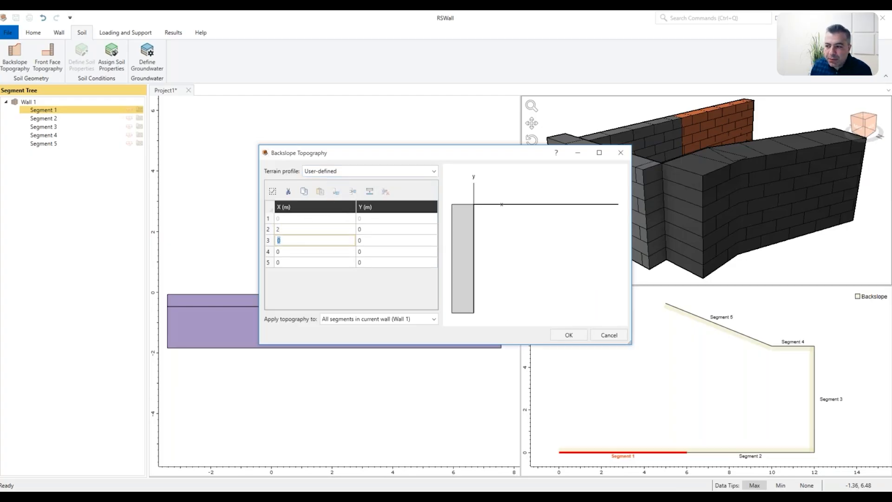
{"action": "type", "text": "3"}
{"action": "left_click", "coordinate": [302, 252]}
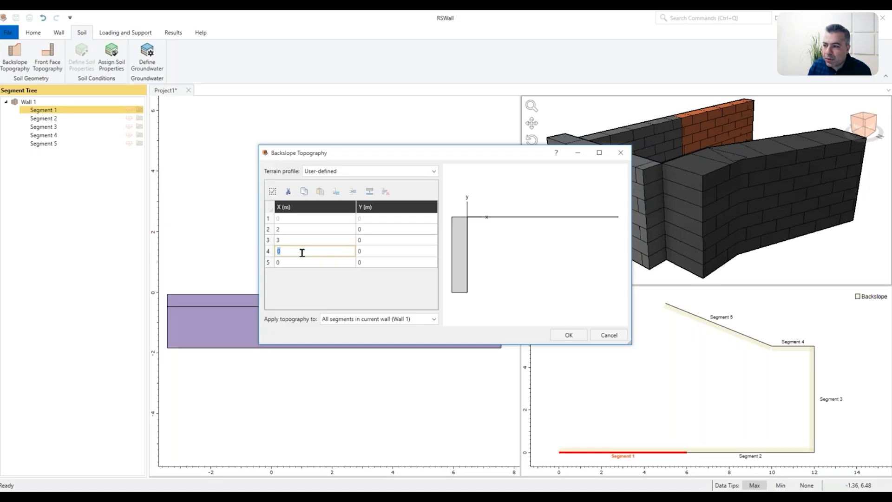
{"action": "type", "text": "4"}
{"action": "left_click", "coordinate": [311, 263]}
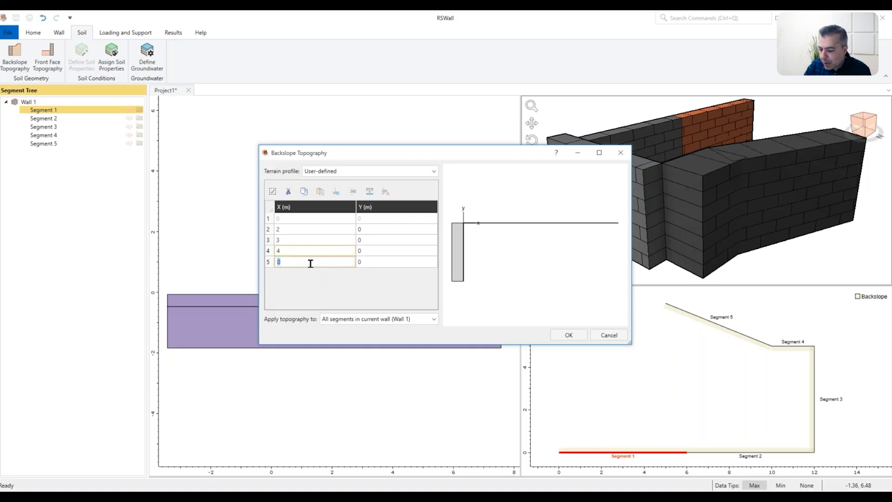
{"action": "type", "text": "5"}
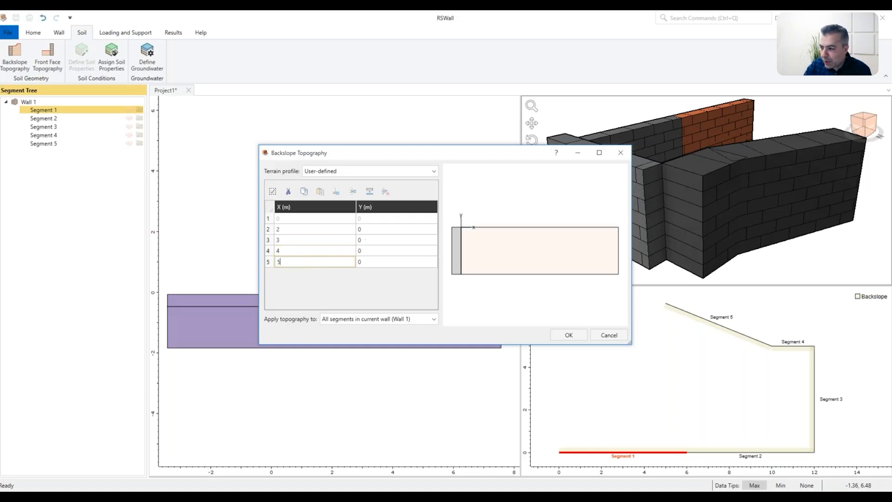
Step: Enter Y elevations 1, 1, 2 and 2 m and apply the backslope to all segments
{"action": "left_click", "coordinate": [377, 229]}
{"action": "type", "text": "1"}
{"action": "key", "text": "Return"}
{"action": "type", "text": "1"}
{"action": "left_click", "coordinate": [384, 254]}
{"action": "type", "text": "2"}
{"action": "left_click", "coordinate": [393, 261]}
{"action": "type", "text": "2"}
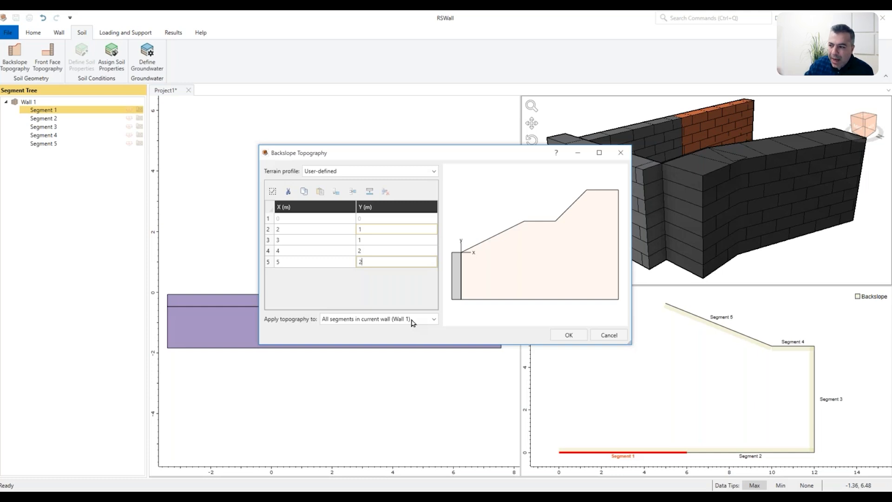
{"action": "left_click", "coordinate": [566, 335]}
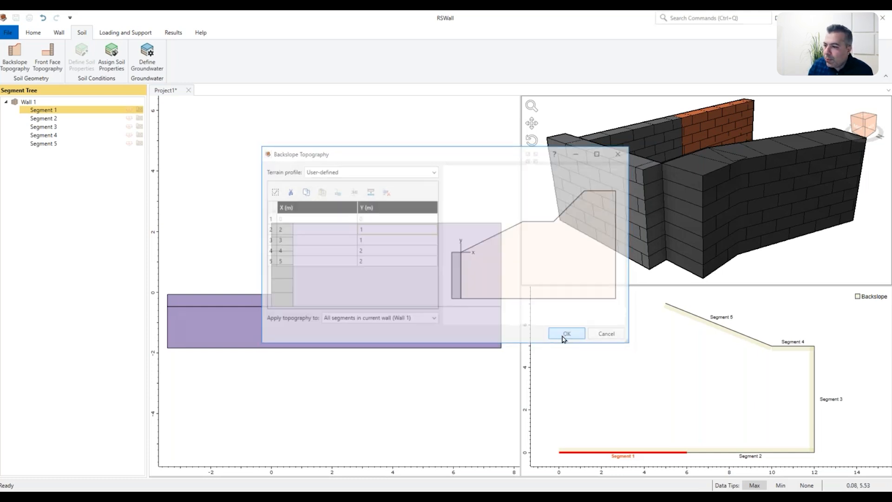
{"action": "left_click", "coordinate": [41, 119]}
Step: Step through Segments 2 to 5 to check their backslope, then return to Segment 1
{"action": "left_click", "coordinate": [42, 126]}
{"action": "left_click", "coordinate": [45, 135]}
{"action": "left_click", "coordinate": [47, 143]}
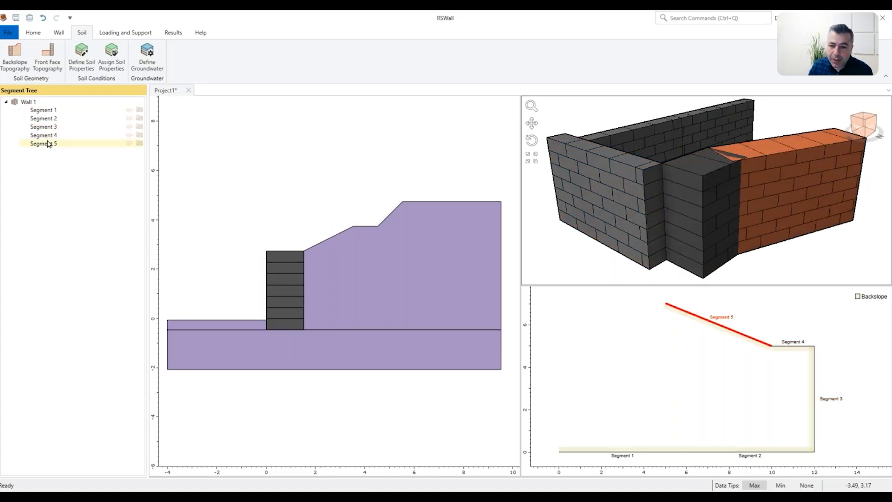
{"action": "left_click", "coordinate": [73, 110]}
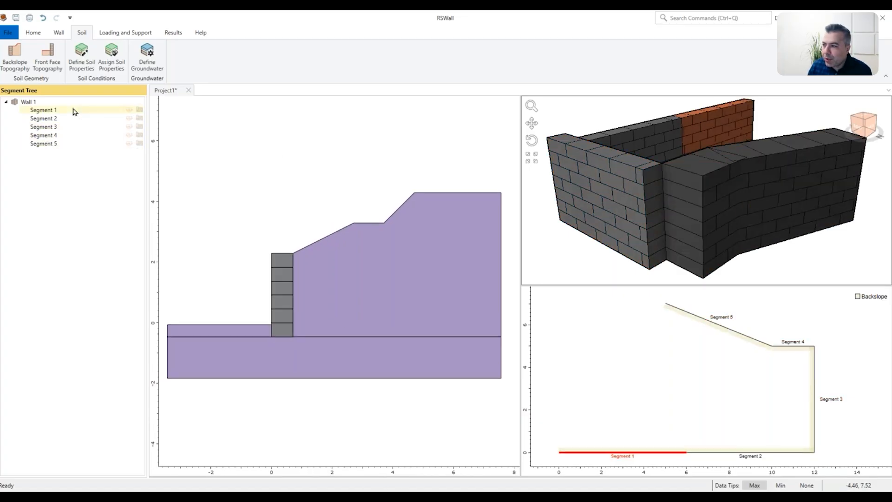
Step: Keep the Infinite front face profile and turn on passive resistance for all segments
{"action": "left_click", "coordinate": [49, 60]}
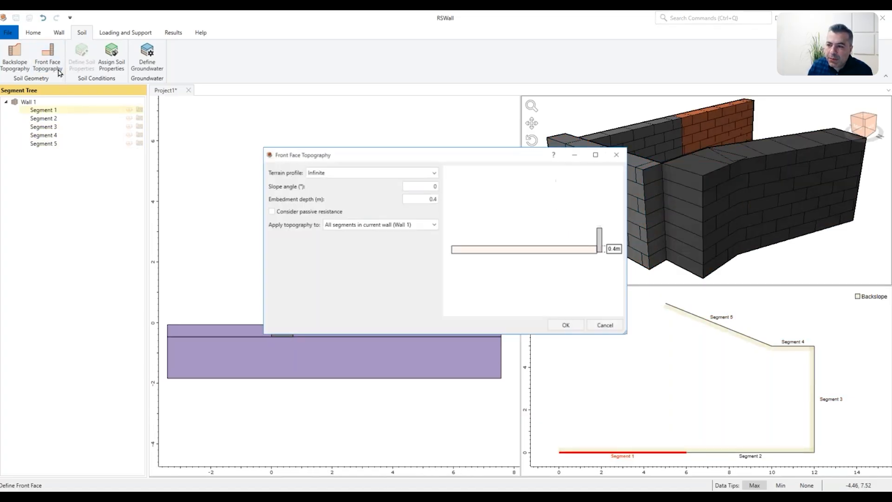
{"action": "left_click", "coordinate": [345, 176]}
{"action": "left_click", "coordinate": [345, 175]}
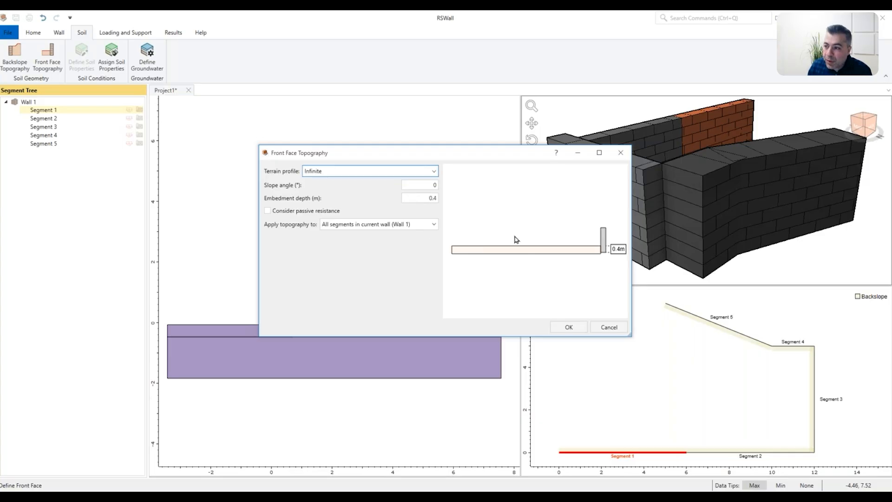
{"action": "left_click", "coordinate": [268, 212]}
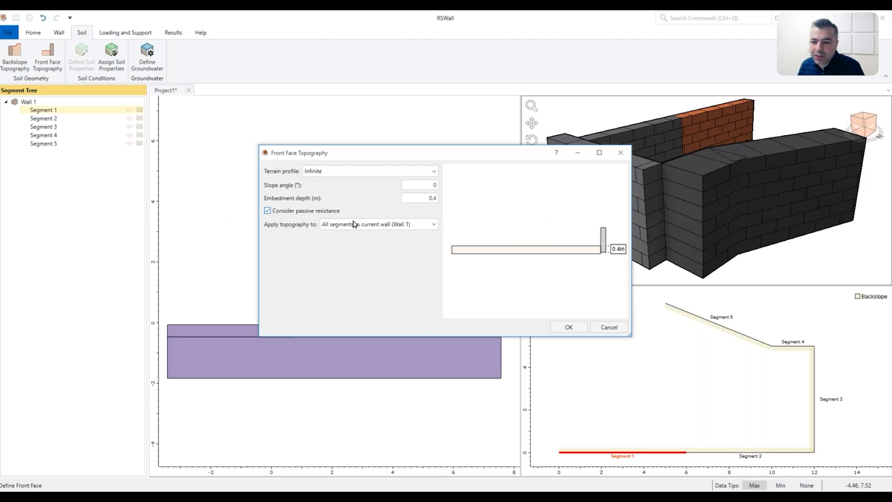
{"action": "left_click", "coordinate": [575, 329]}
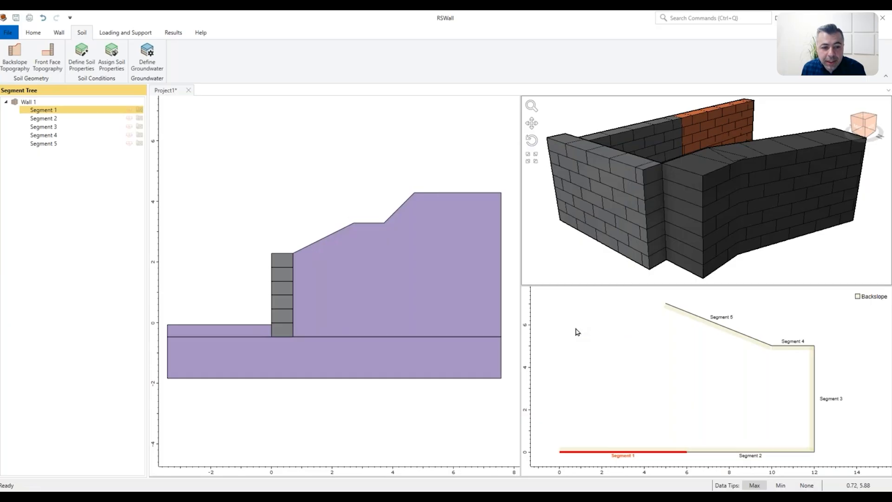
Step: In Define Soil Properties, rename Soil 1 'retained', Soil 2 'reinforced' and Soil 3 'foundation'
{"action": "left_click", "coordinate": [81, 55]}
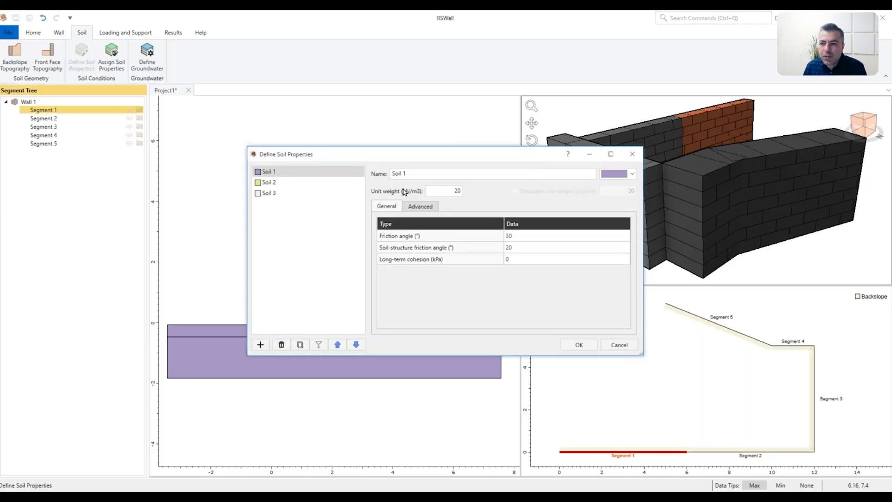
{"action": "left_click", "coordinate": [412, 173]}
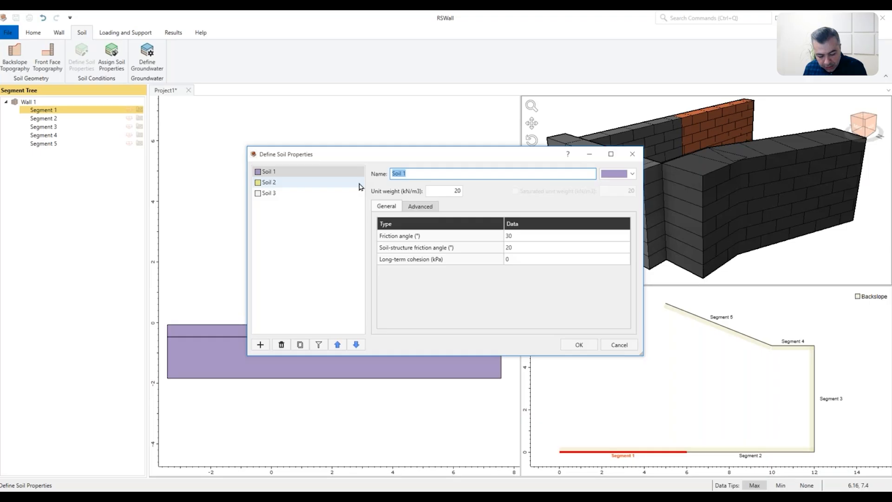
{"action": "type", "text": "retained"}
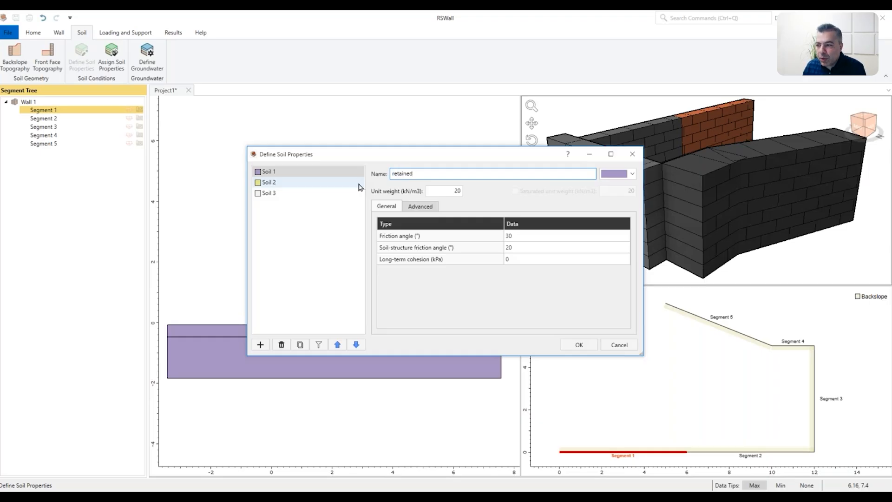
{"action": "left_click", "coordinate": [359, 183]}
{"action": "left_click", "coordinate": [397, 173]}
{"action": "left_click_drag", "start_coordinate": [410, 174], "coordinate": [393, 175]}
{"action": "type", "text": "reinforced"}
{"action": "left_click", "coordinate": [343, 192]}
{"action": "left_click_drag", "start_coordinate": [410, 174], "coordinate": [392, 174]}
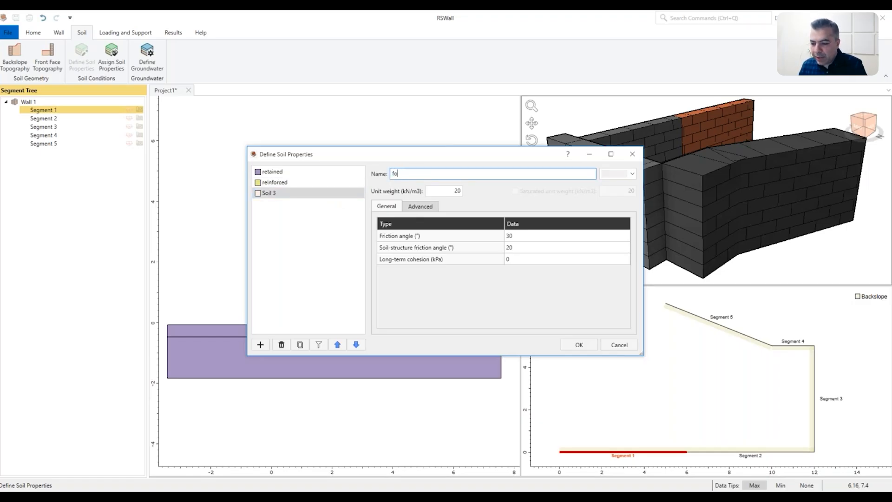
{"action": "type", "text": "undation"}
{"action": "left_click", "coordinate": [305, 173]}
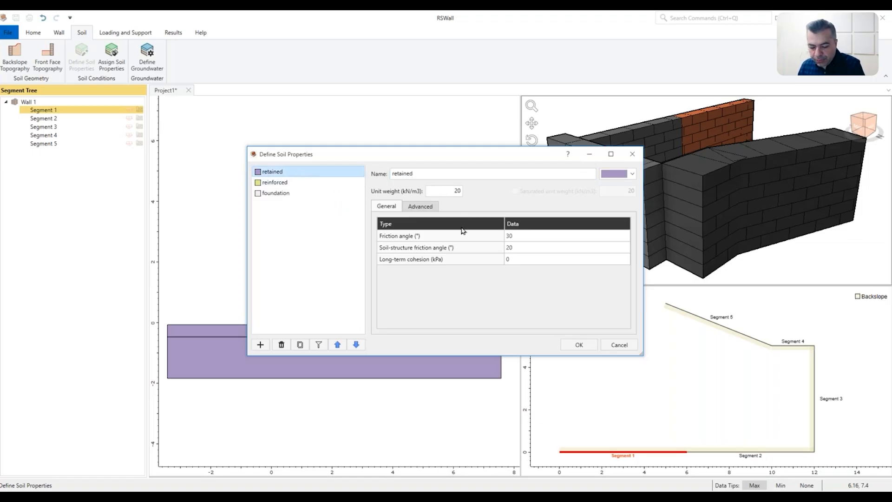
{"action": "left_click", "coordinate": [447, 190]}
Step: Set the reinforced soil to 22 kN/m3 unit weight, 34° friction and 26.5° interface friction
{"action": "left_click", "coordinate": [517, 236]}
{"action": "left_click", "coordinate": [522, 248]}
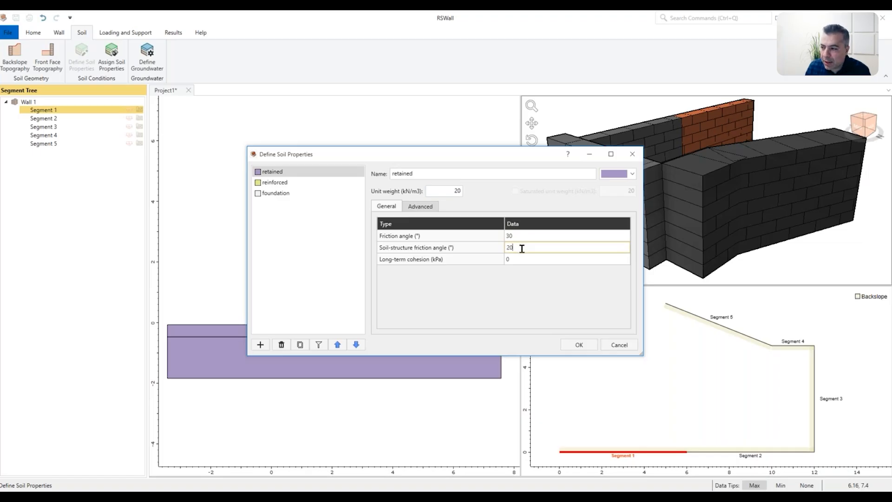
{"action": "left_click", "coordinate": [518, 259]}
{"action": "left_click", "coordinate": [283, 184]}
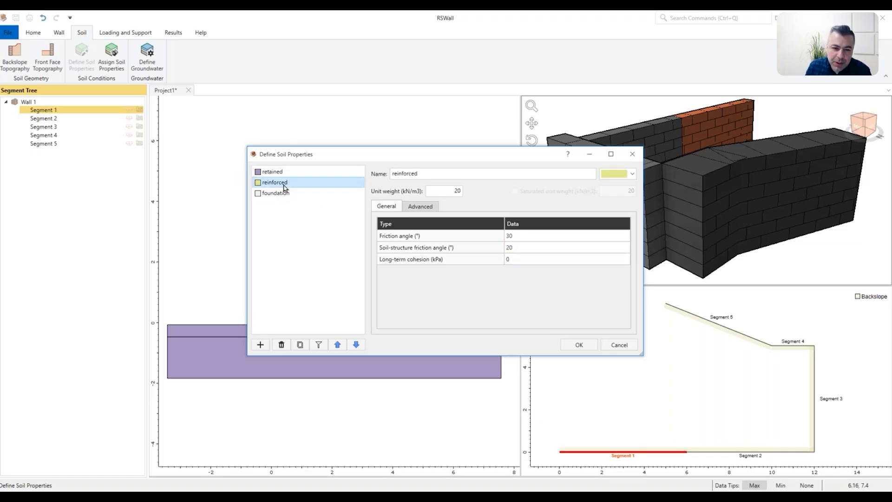
{"action": "double_click", "coordinate": [433, 190]}
{"action": "type", "text": "22"}
{"action": "left_click", "coordinate": [522, 237]}
{"action": "left_click_drag", "start_coordinate": [522, 237], "coordinate": [501, 240]}
{"action": "type", "text": "3"}
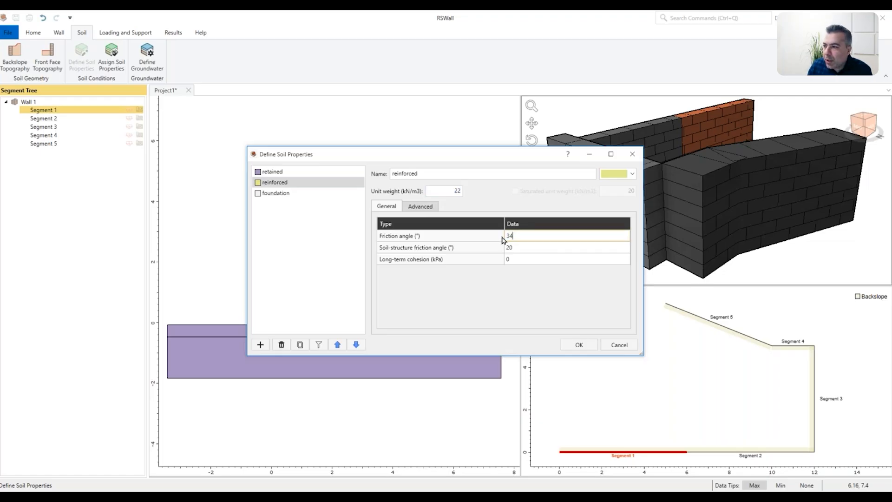
{"action": "double_click", "coordinate": [511, 247]}
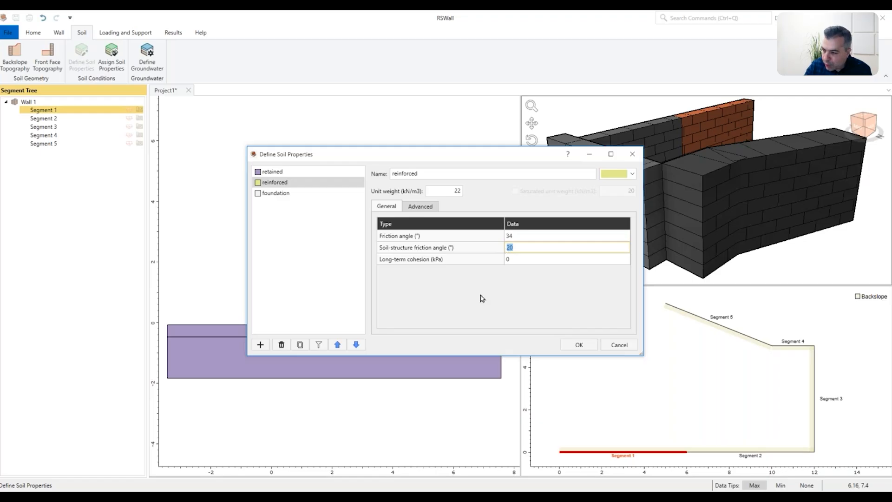
{"action": "type", "text": "26.5"}
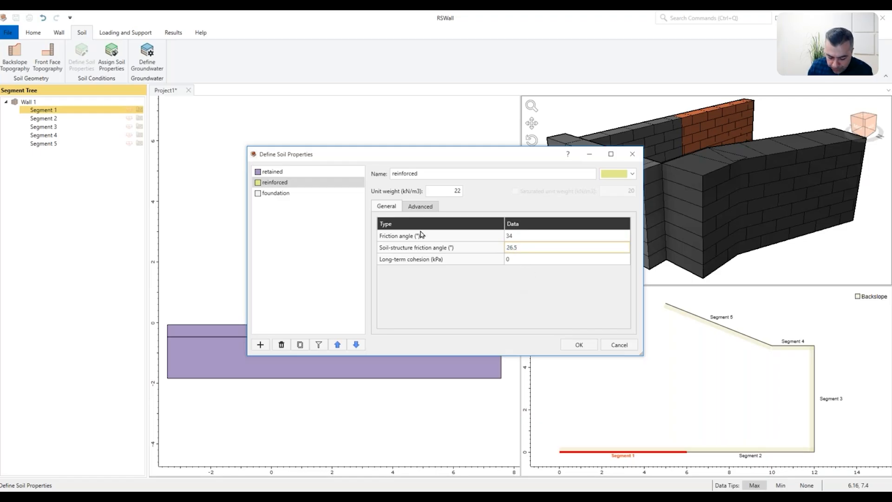
Step: Give the foundation soil 23 kN/m3 unit weight, 34° friction and 10 kPa cohesion, then confirm
{"action": "left_click", "coordinate": [326, 196]}
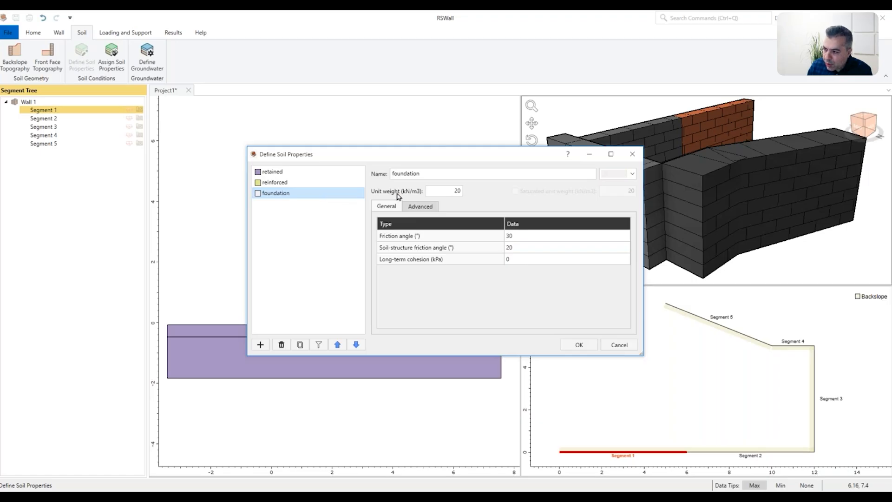
{"action": "left_click", "coordinate": [529, 236]}
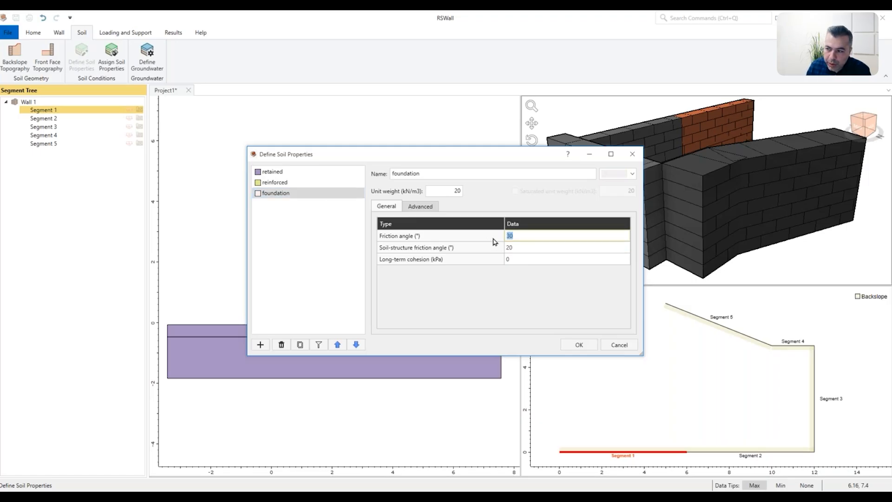
{"action": "left_click", "coordinate": [450, 190]}
{"action": "type", "text": "23"}
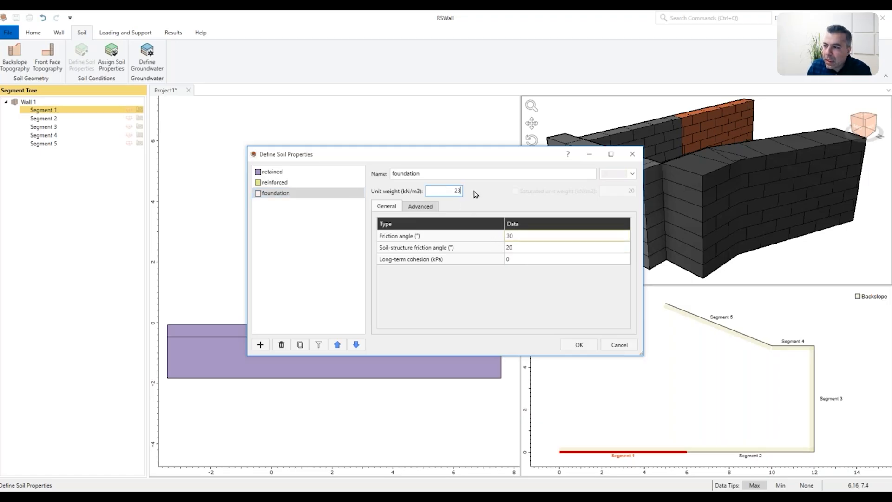
{"action": "left_click", "coordinate": [523, 235]}
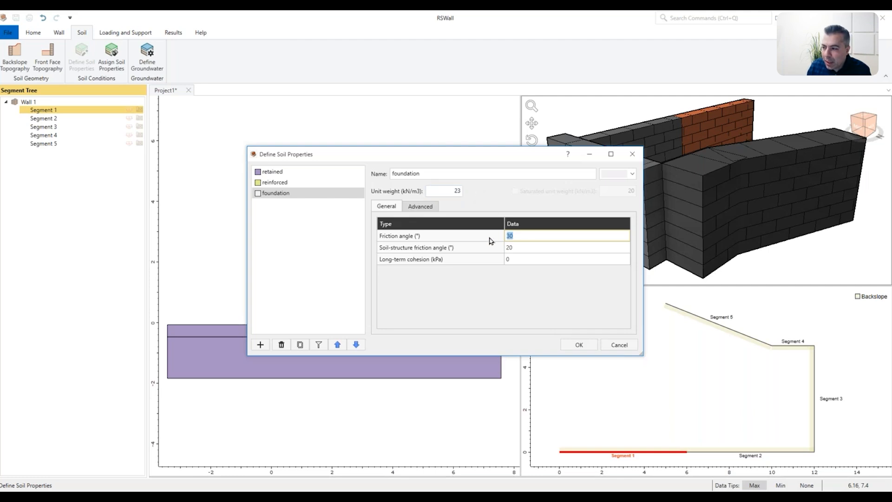
{"action": "type", "text": "3"}
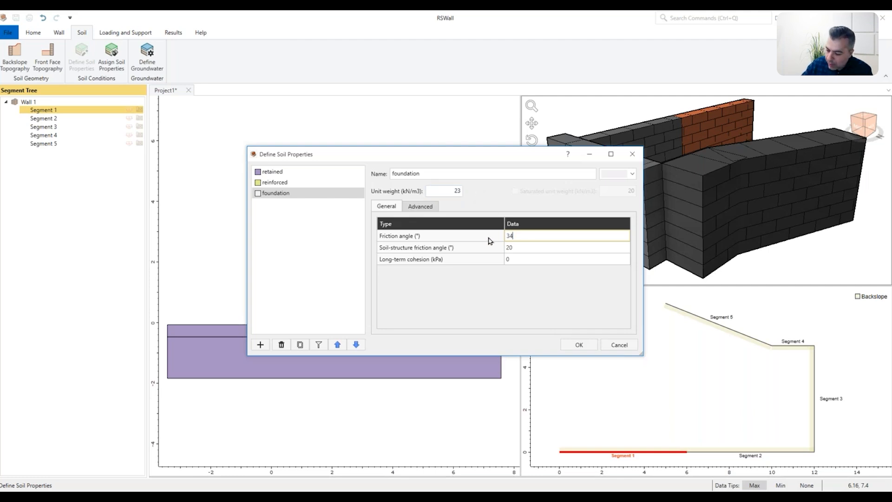
{"action": "left_click", "coordinate": [526, 246]}
{"action": "left_click", "coordinate": [523, 258]}
{"action": "left_click_drag", "start_coordinate": [523, 258], "coordinate": [504, 262]}
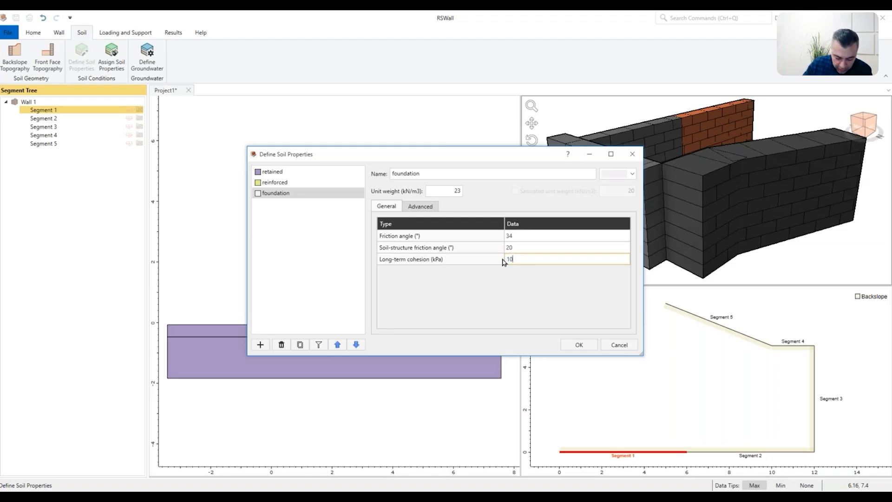
{"action": "left_click", "coordinate": [424, 208]}
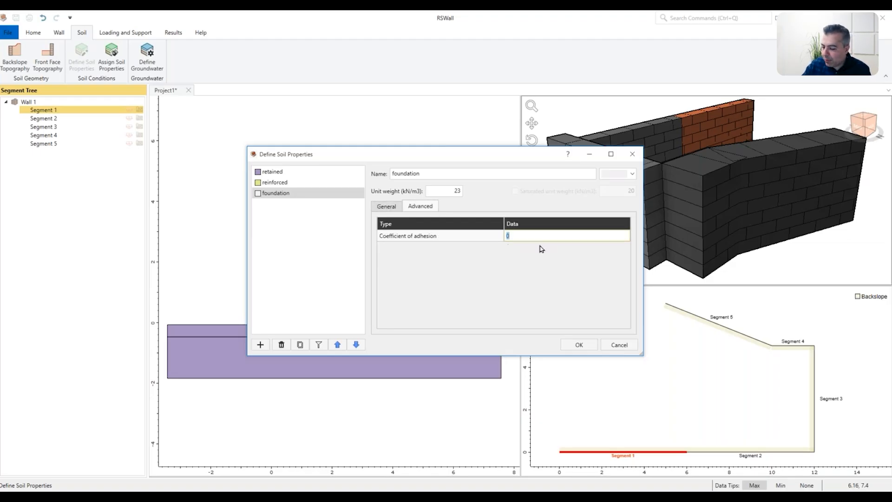
{"action": "left_click", "coordinate": [395, 207]}
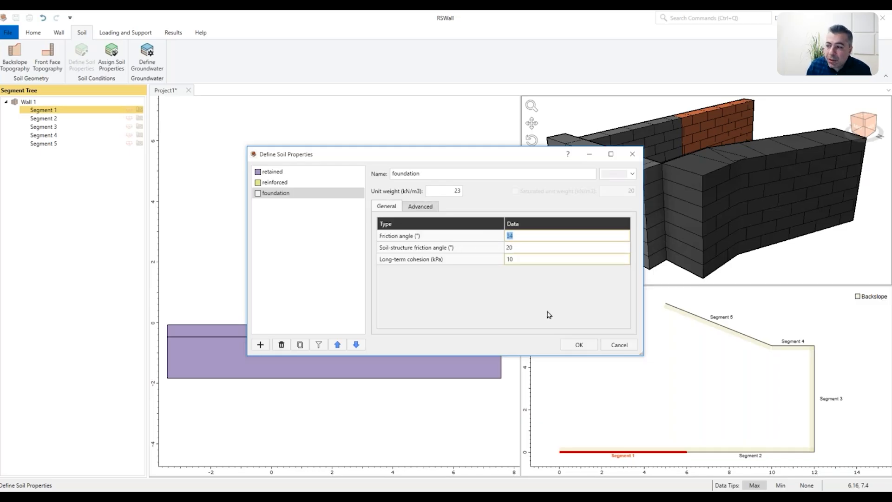
{"action": "left_click", "coordinate": [575, 345]}
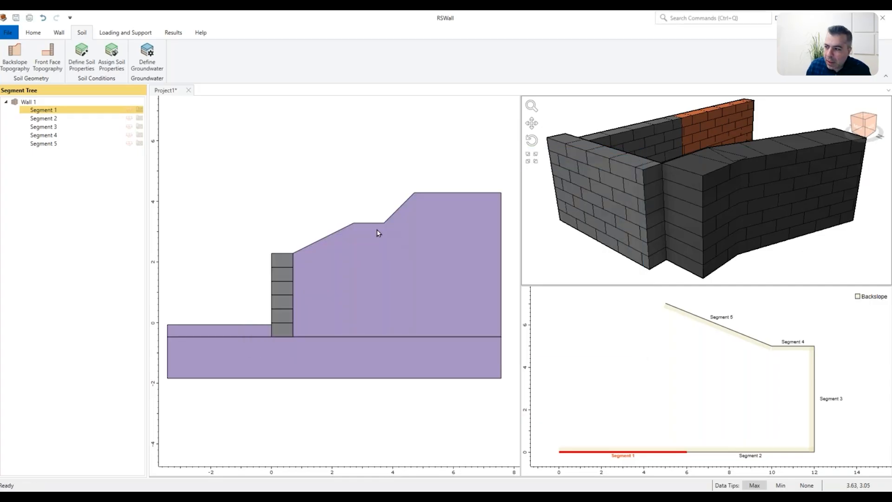
Step: Assign reinforced soil to the reinforced zone and foundation soil to the foundation and front face zones
{"action": "left_click", "coordinate": [123, 64]}
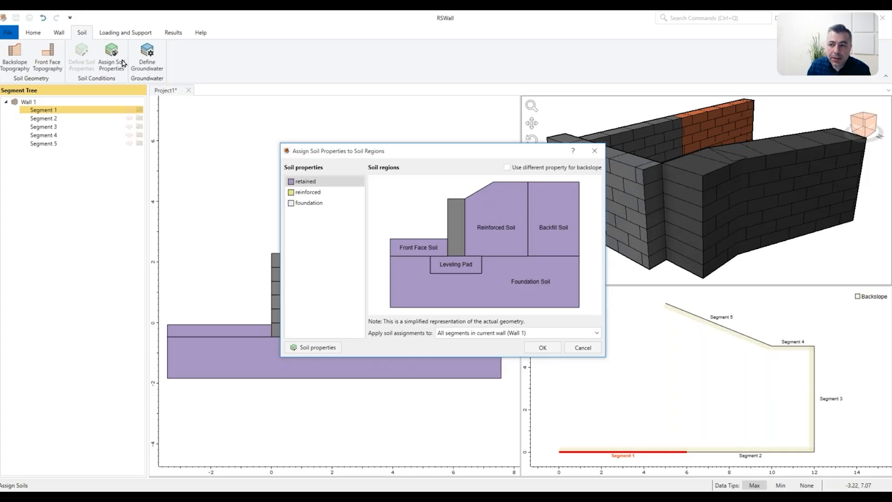
{"action": "left_click", "coordinate": [330, 194]}
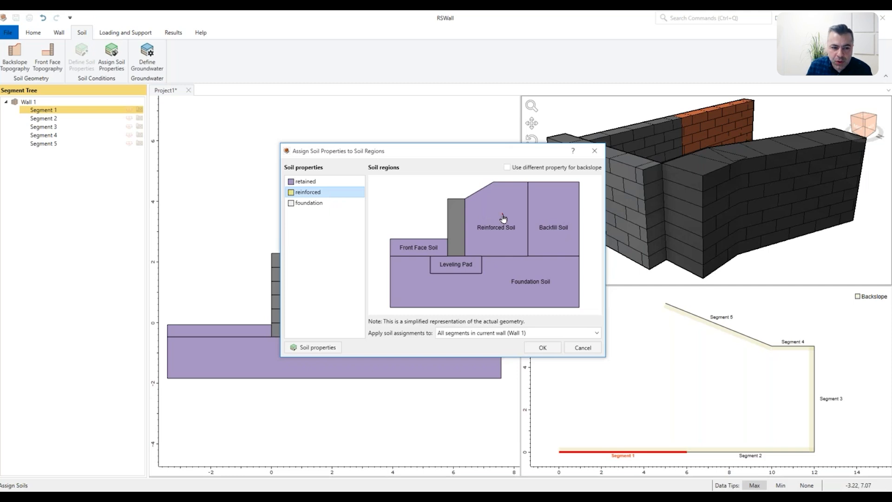
{"action": "left_click", "coordinate": [503, 217]}
{"action": "left_click", "coordinate": [353, 203]}
{"action": "left_click", "coordinate": [505, 291]}
{"action": "left_click", "coordinate": [427, 247]}
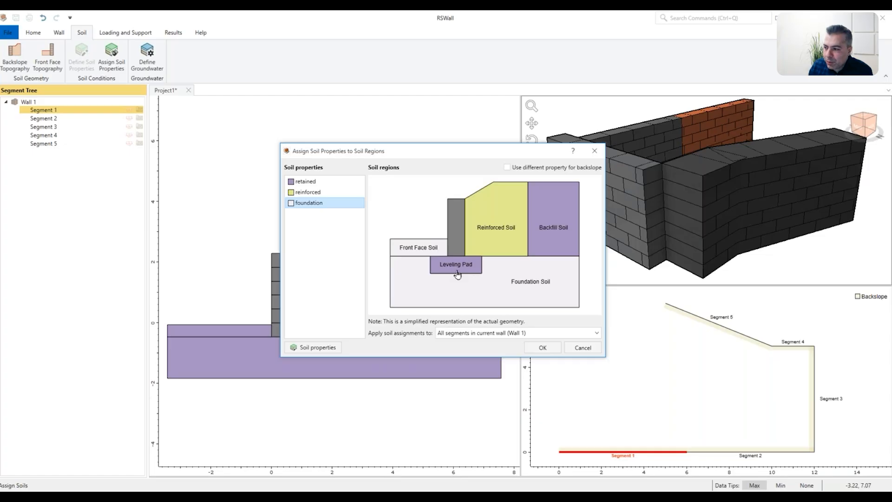
{"action": "left_click", "coordinate": [507, 167]}
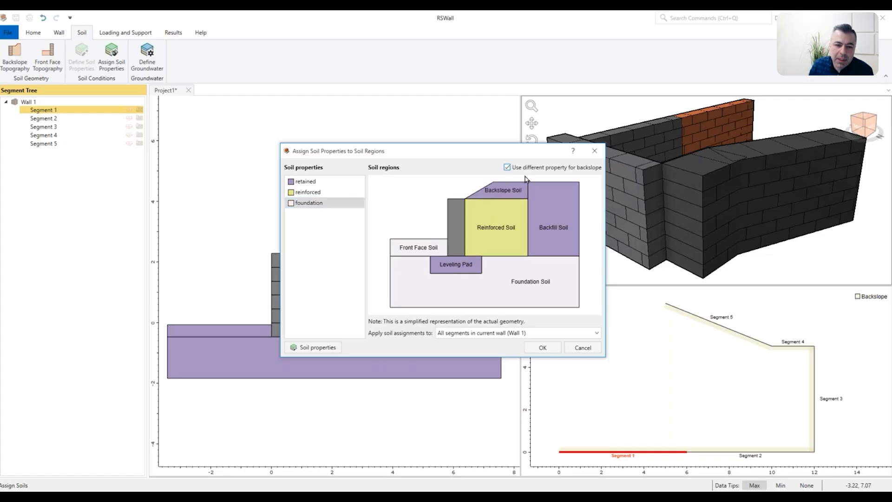
{"action": "left_click", "coordinate": [507, 168]}
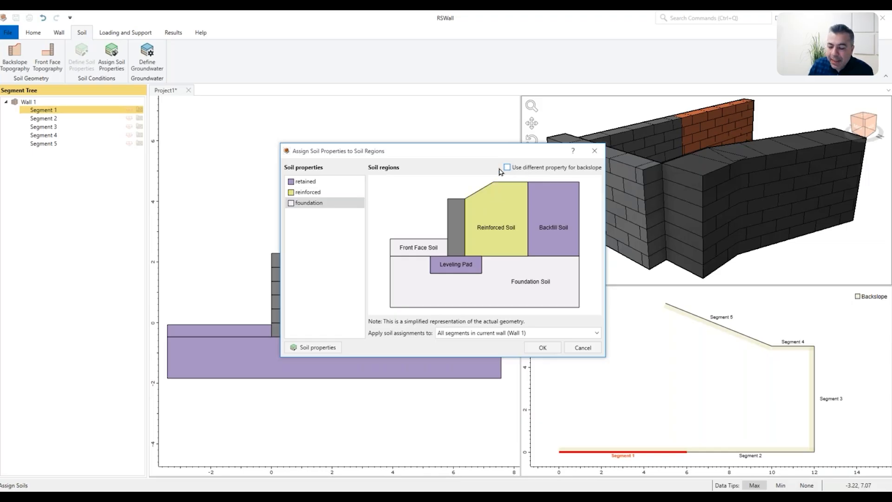
{"action": "left_click", "coordinate": [543, 348]}
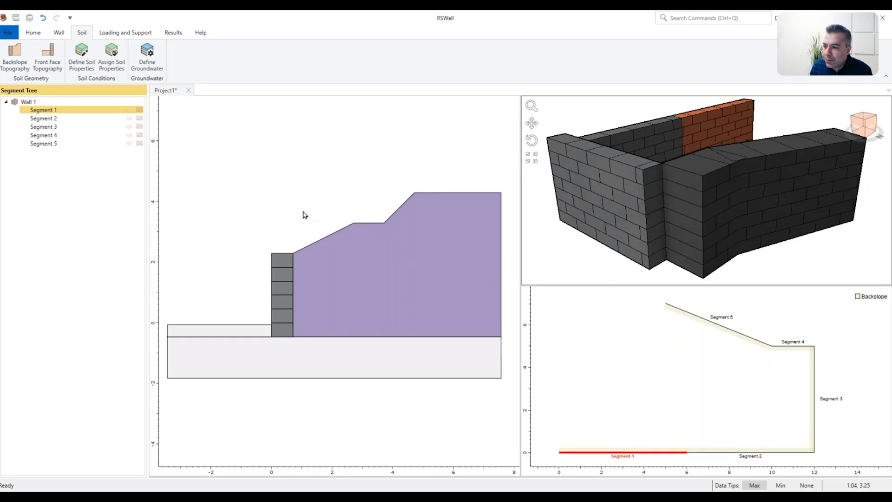
Step: Include a water table at -0.5 m elevation for all segments, then start Save As
{"action": "left_click", "coordinate": [159, 71]}
{"action": "left_click", "coordinate": [390, 194]}
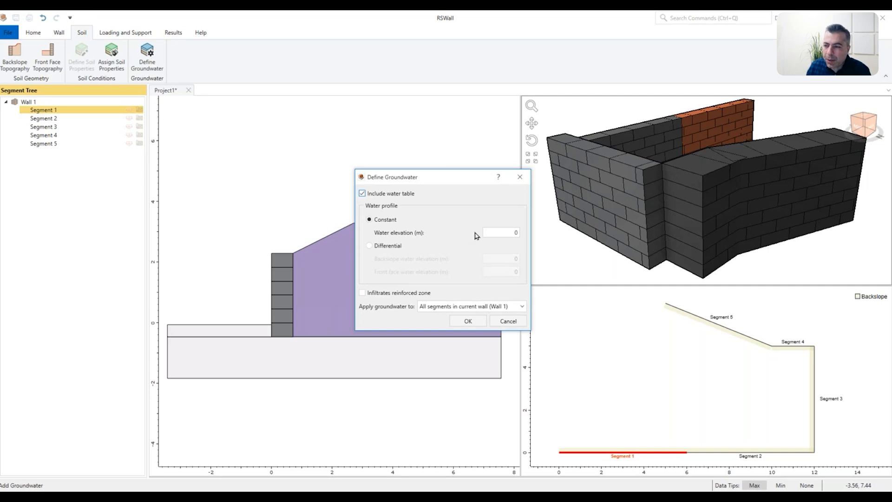
{"action": "left_click", "coordinate": [491, 233]}
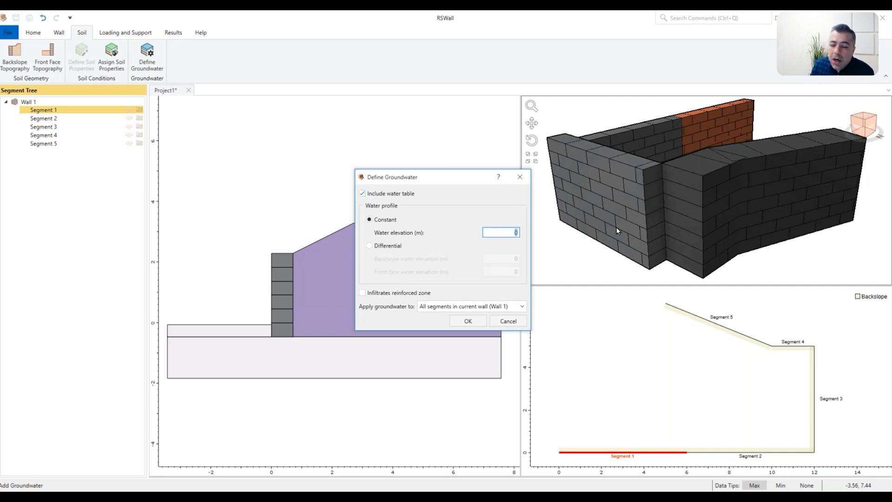
{"action": "type", "text": "0.5"}
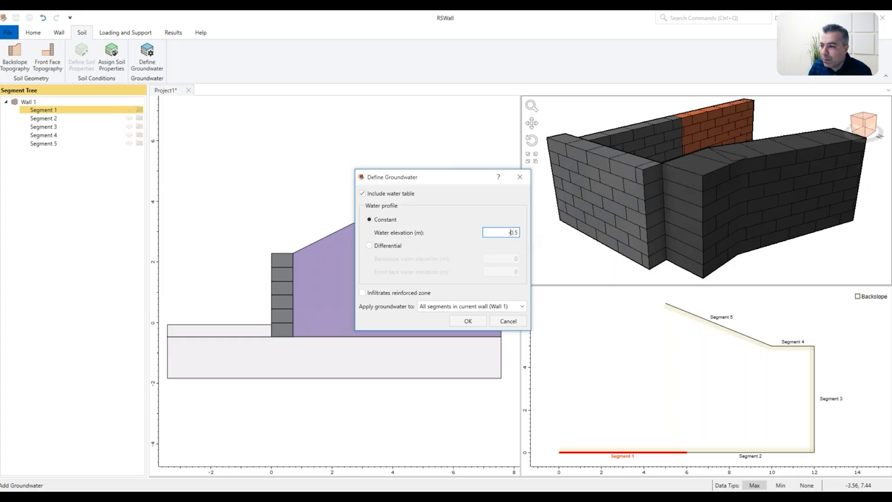
{"action": "left_click", "coordinate": [469, 321]}
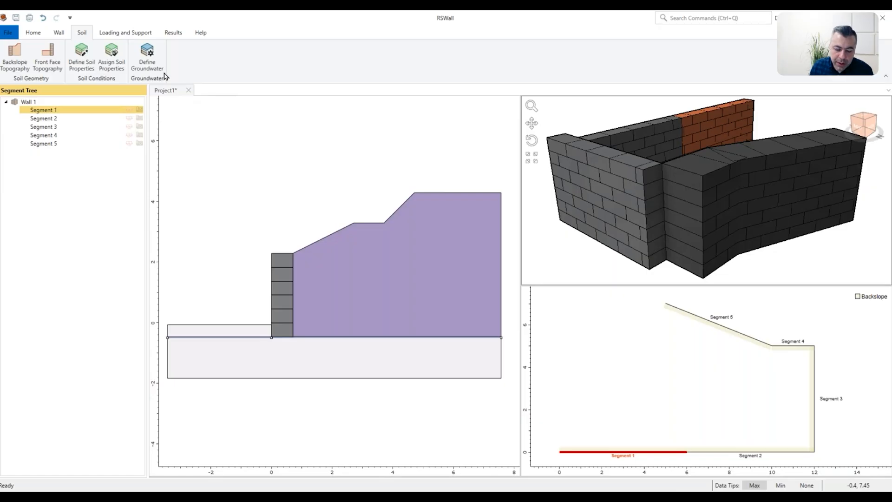
{"action": "left_click", "coordinate": [10, 34]}
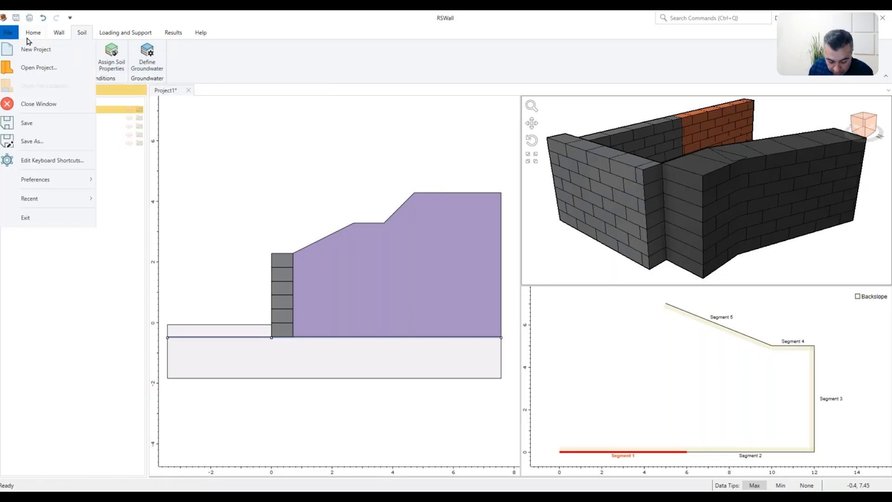
{"action": "left_click", "coordinate": [54, 141]}
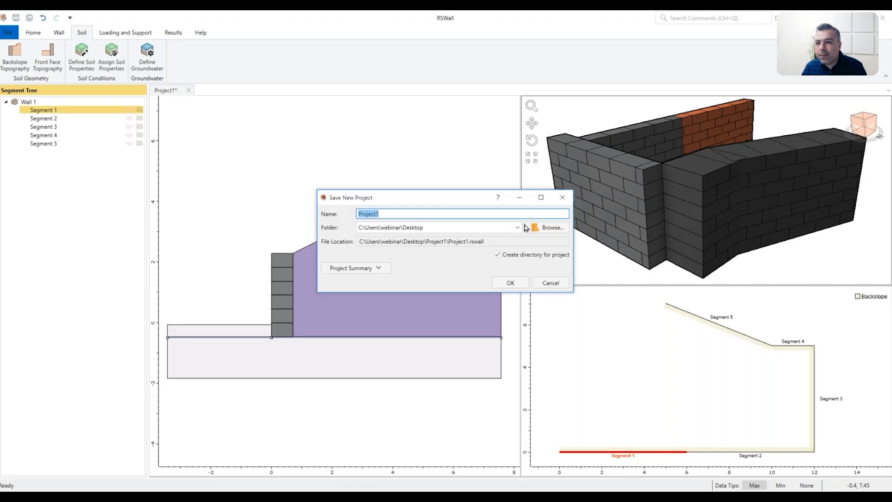
Step: Save the project as 'MSE segmental' in the Desktop\test folder
{"action": "left_click", "coordinate": [548, 227]}
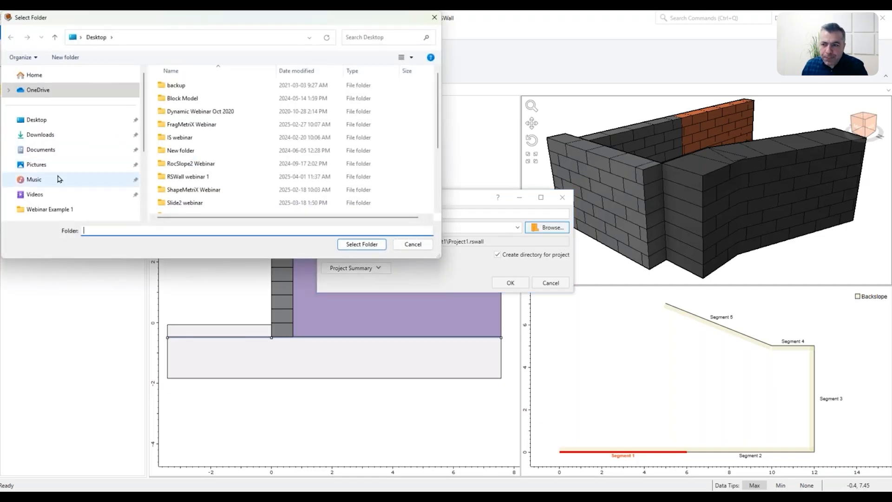
{"action": "left_click", "coordinate": [39, 120]}
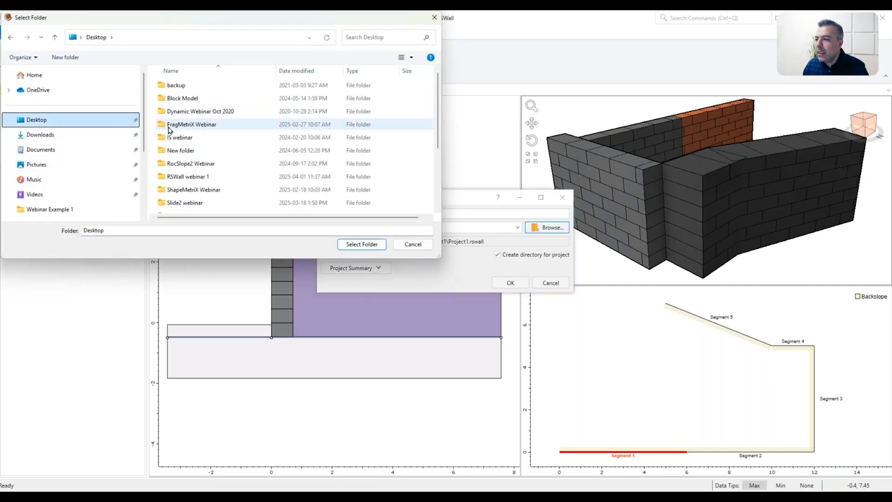
{"action": "scroll", "coordinate": [170, 130], "scroll_direction": "down", "scroll_amount": 3}
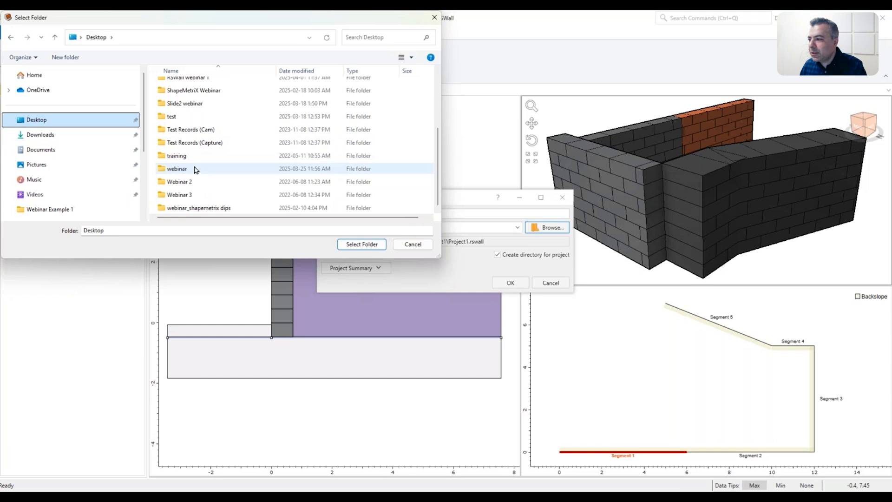
{"action": "double_click", "coordinate": [172, 117]}
{"action": "left_click", "coordinate": [361, 245]}
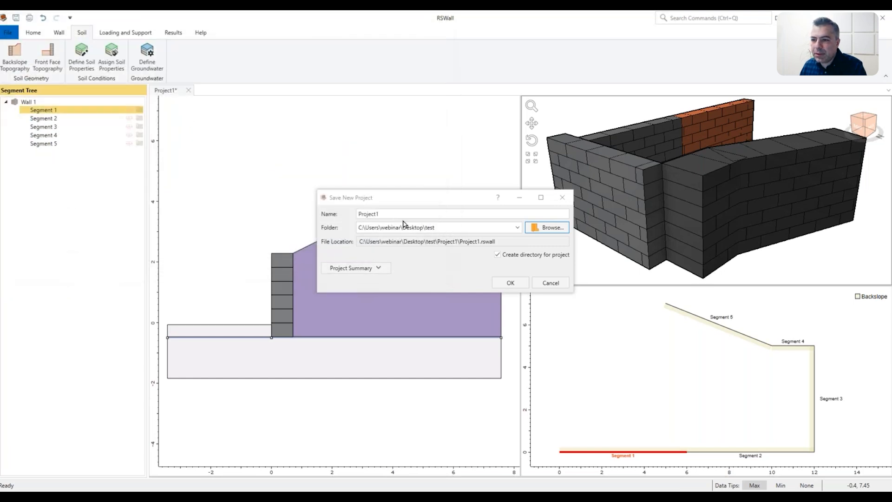
{"action": "double_click", "coordinate": [389, 213]}
{"action": "type", "text": "MSE segmental"}
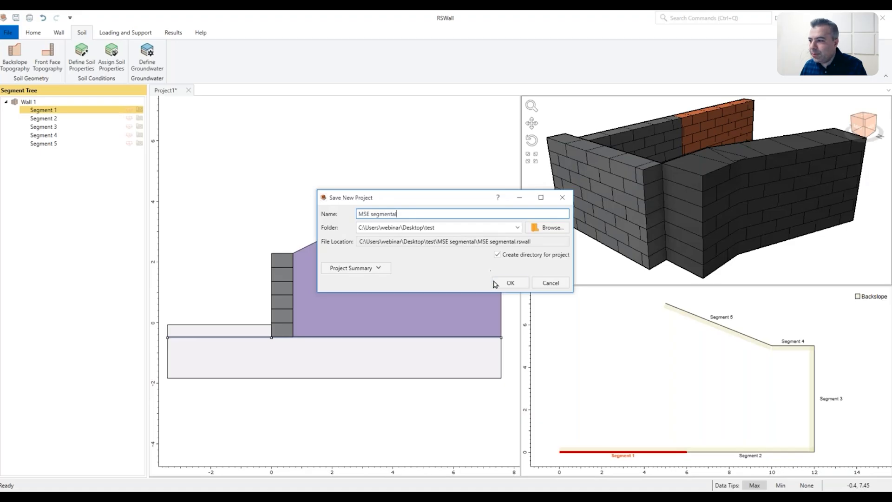
{"action": "left_click", "coordinate": [509, 285]}
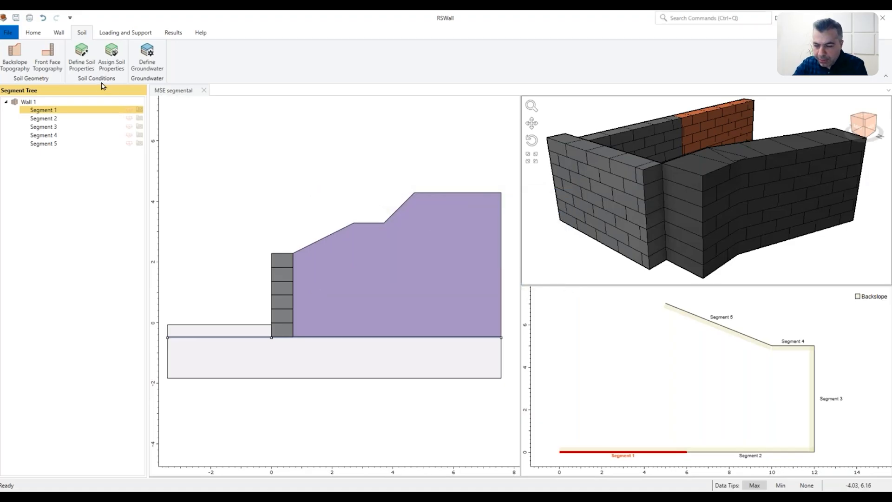
Step: On Loading and Support, keep the uniform distribution and Live classification, and add two more loads
{"action": "left_click", "coordinate": [129, 33]}
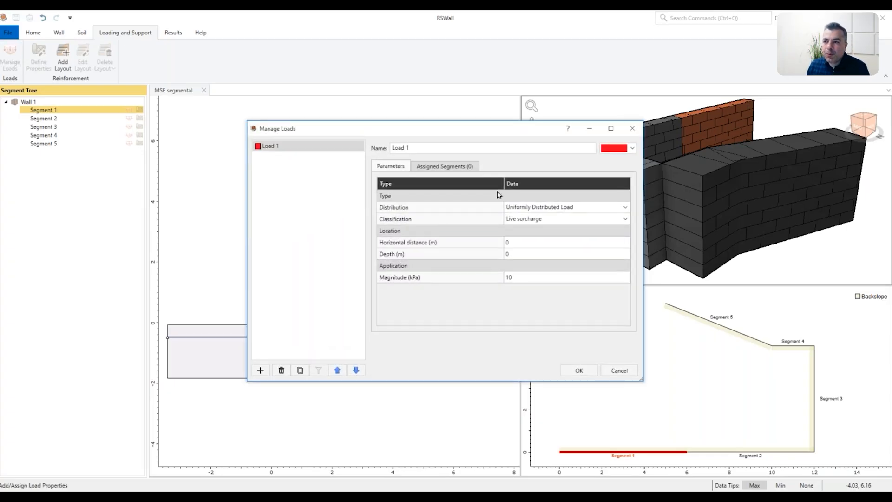
{"action": "left_click", "coordinate": [557, 208]}
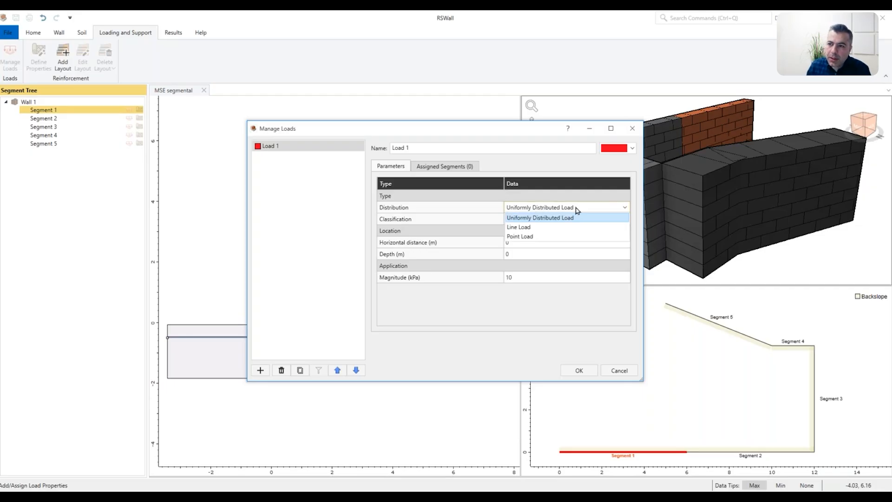
{"action": "left_click", "coordinate": [592, 255]}
{"action": "left_click", "coordinate": [532, 221]}
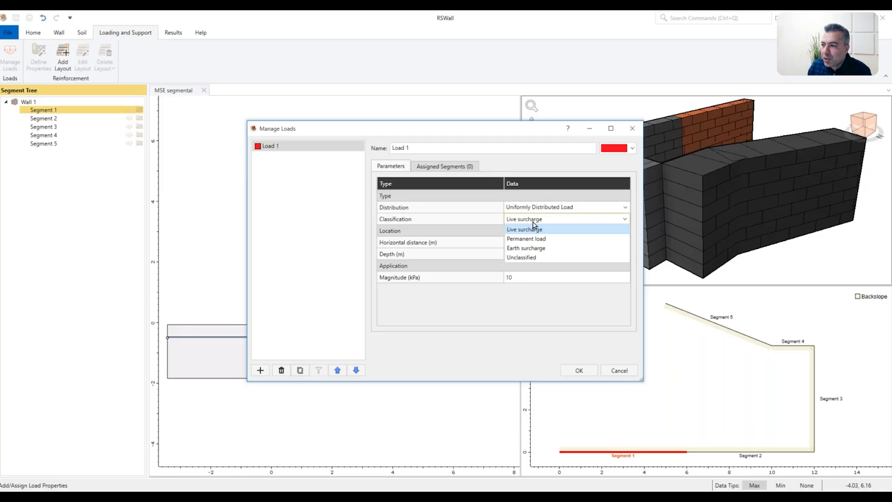
{"action": "left_click", "coordinate": [574, 229]}
{"action": "left_click", "coordinate": [261, 370]}
{"action": "left_click", "coordinate": [261, 370]}
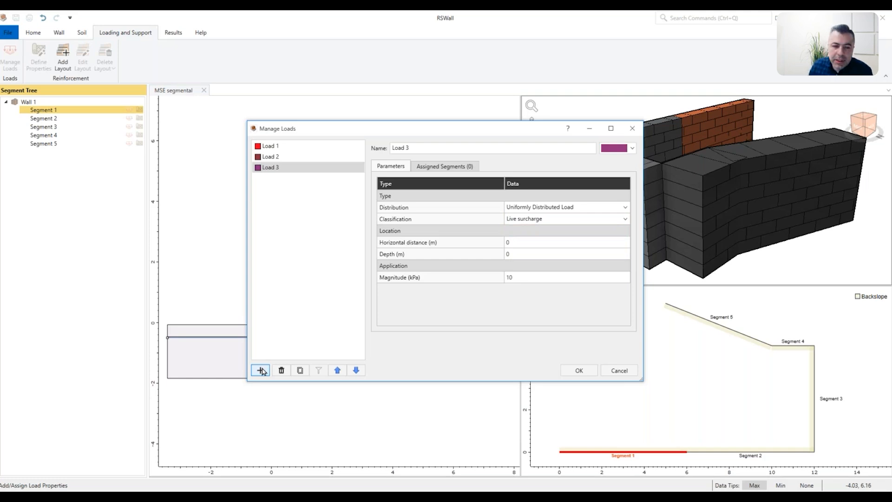
Step: Set Load 1 to Line Load at 2.5 m with 1 m bearing width, applied to Segment 1
{"action": "left_click", "coordinate": [283, 146]}
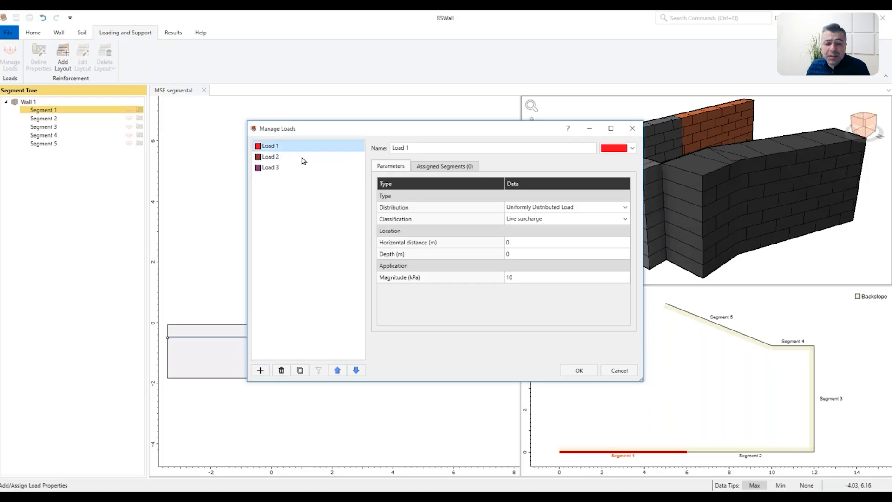
{"action": "left_click", "coordinate": [551, 210]}
{"action": "left_click", "coordinate": [546, 226]}
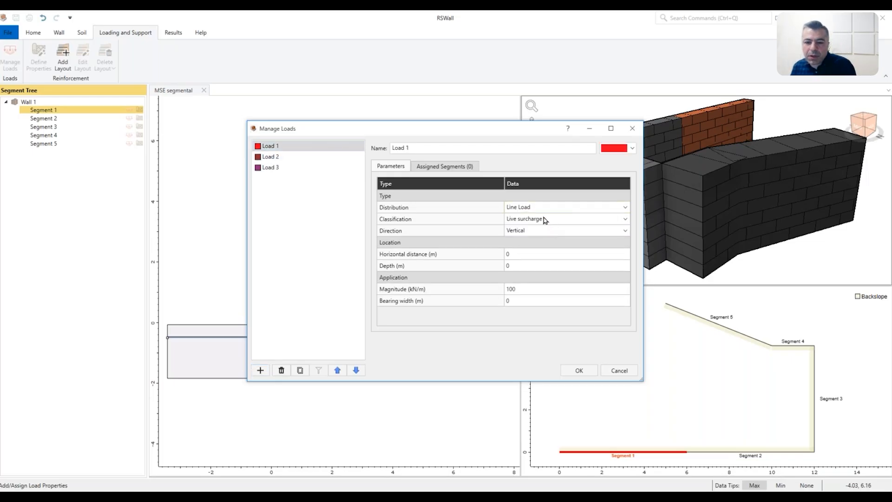
{"action": "left_click", "coordinate": [524, 255]}
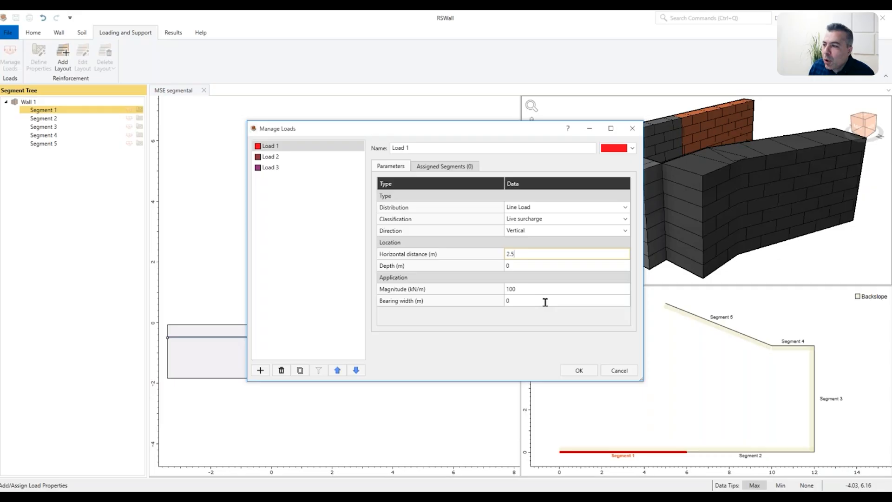
{"action": "left_click", "coordinate": [518, 301]}
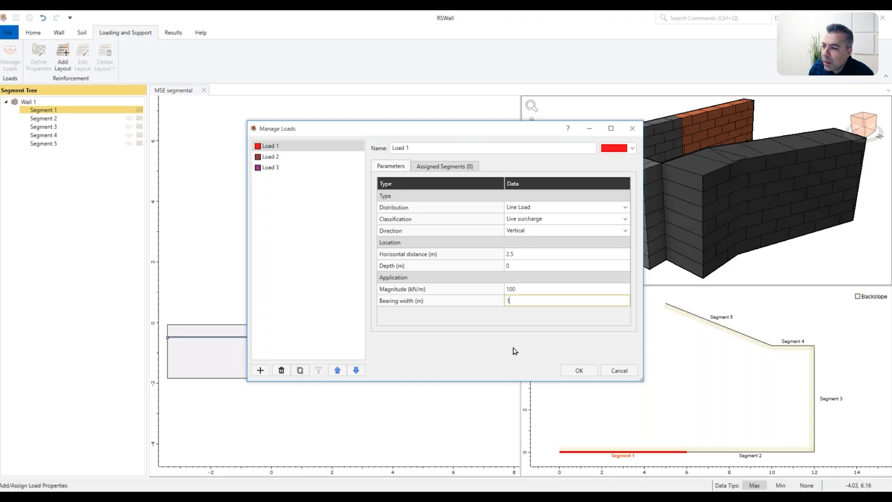
{"action": "left_click", "coordinate": [432, 166]}
{"action": "left_click", "coordinate": [384, 199]}
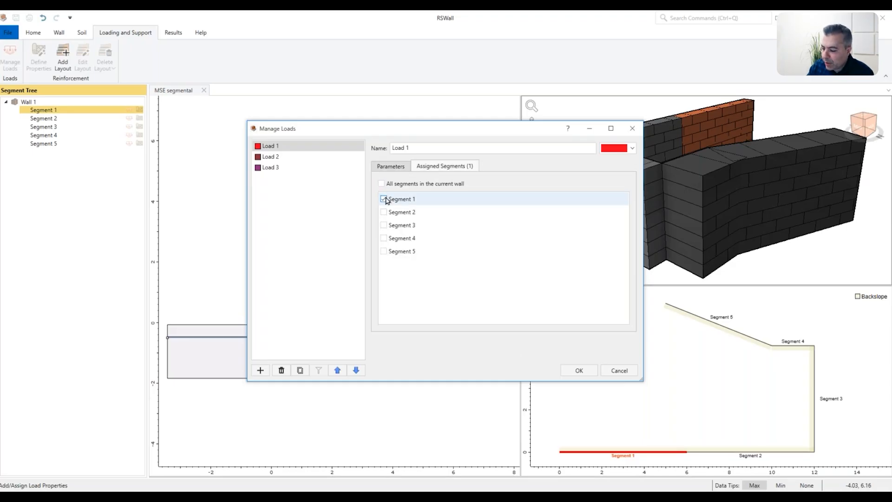
{"action": "left_click", "coordinate": [389, 167]}
{"action": "left_click", "coordinate": [292, 157]}
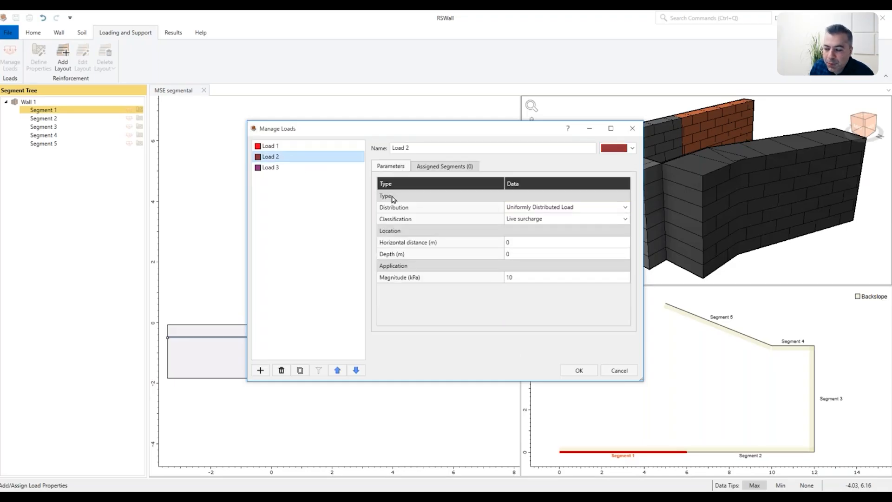
Step: Make Load 2 a 75 kN/m line load, 1 m wide, on Segments 2 and 3
{"action": "left_click", "coordinate": [528, 207]}
{"action": "left_click", "coordinate": [529, 226]}
{"action": "left_click", "coordinate": [521, 253]}
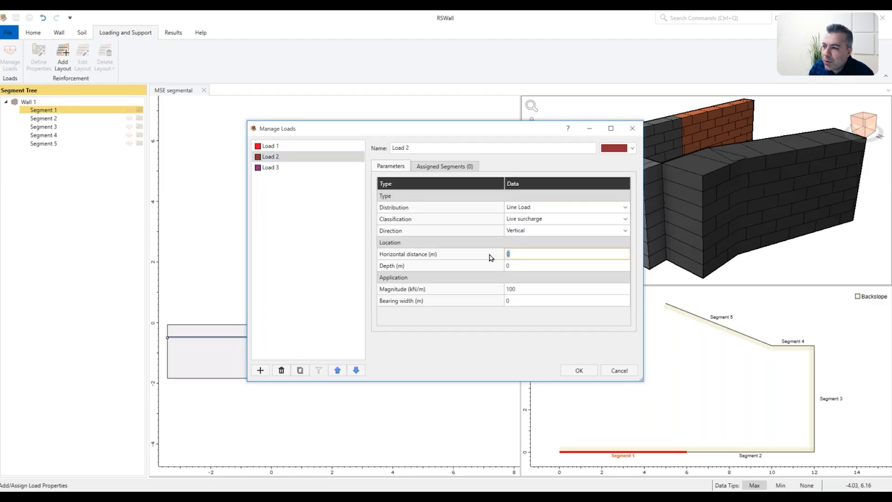
{"action": "left_click", "coordinate": [525, 288]}
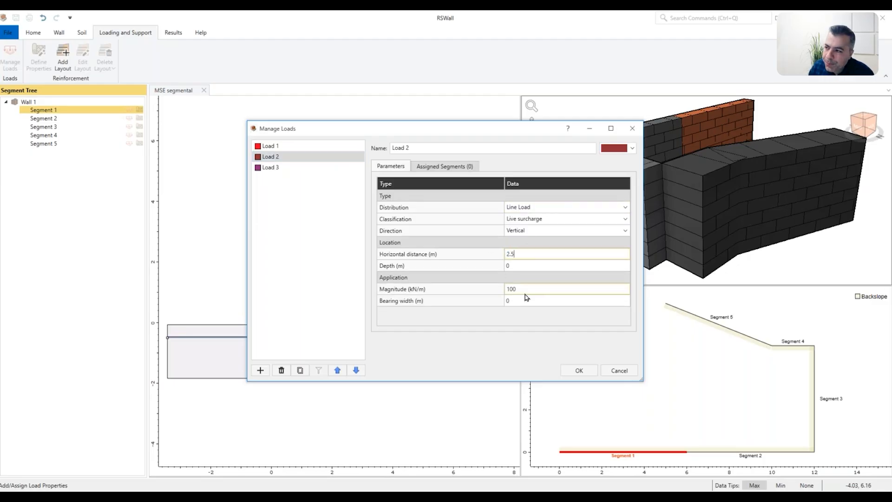
{"action": "type", "text": "75"}
{"action": "left_click", "coordinate": [516, 300]}
{"action": "type", "text": "1"}
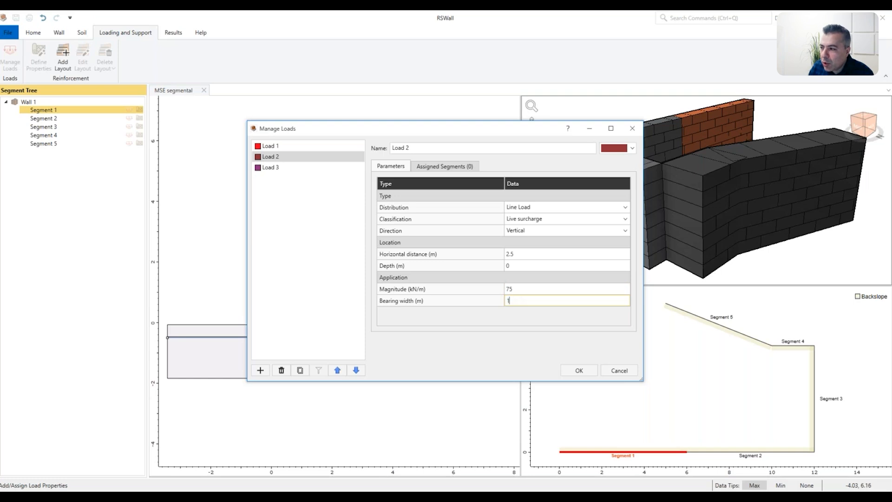
{"action": "left_click", "coordinate": [439, 169]}
{"action": "left_click", "coordinate": [384, 212]}
{"action": "left_click", "coordinate": [383, 225]}
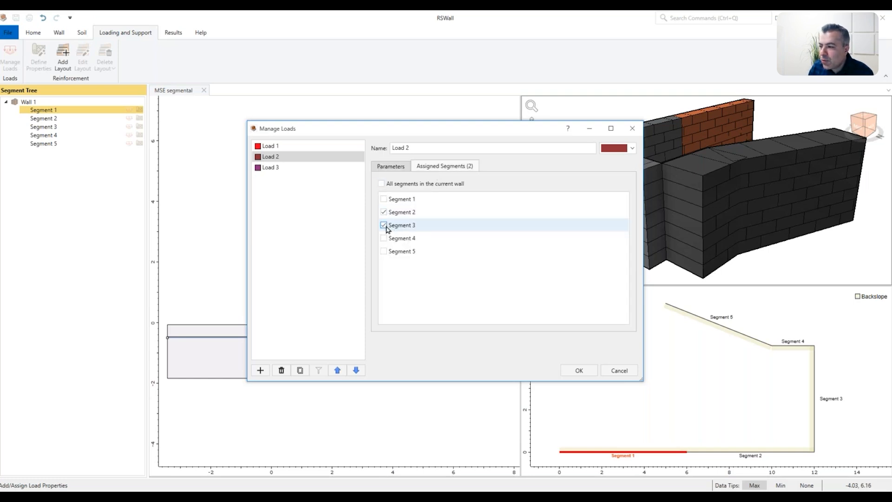
Step: Make Load 3 a line load at 2.5 m horizontal distance with 50 kN/m magnitude
{"action": "left_click", "coordinate": [298, 169]}
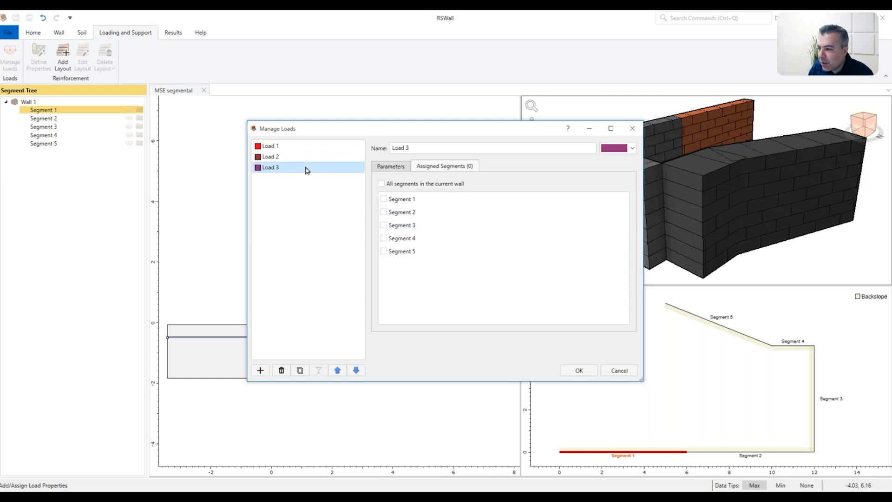
{"action": "left_click", "coordinate": [391, 167]}
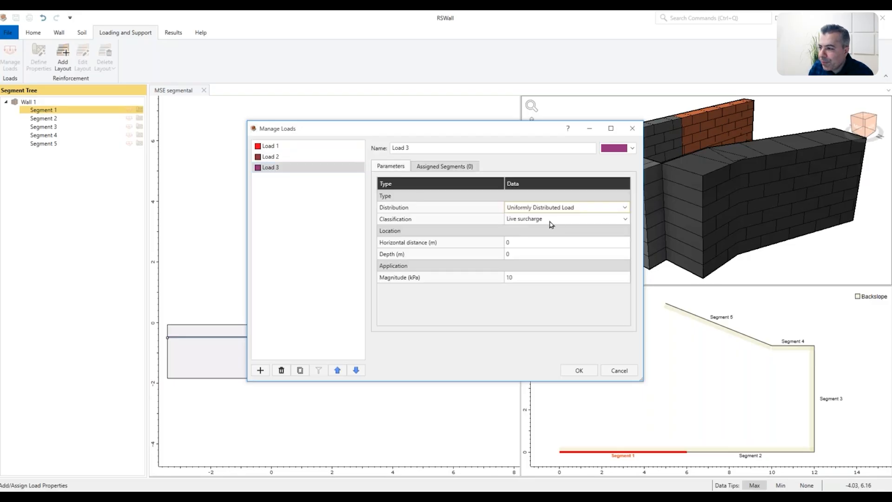
{"action": "left_click", "coordinate": [529, 210]}
{"action": "left_click", "coordinate": [521, 227]}
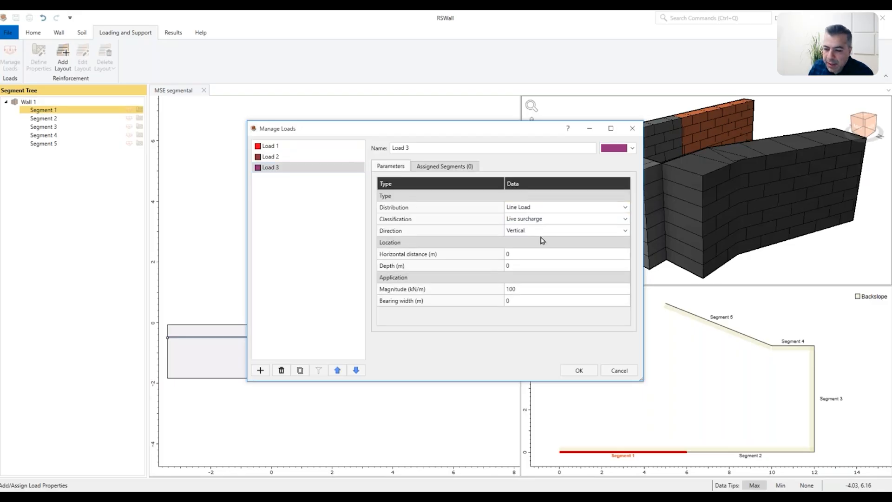
{"action": "left_click", "coordinate": [523, 255]}
{"action": "type", "text": "2.5"}
{"action": "left_click", "coordinate": [521, 289]}
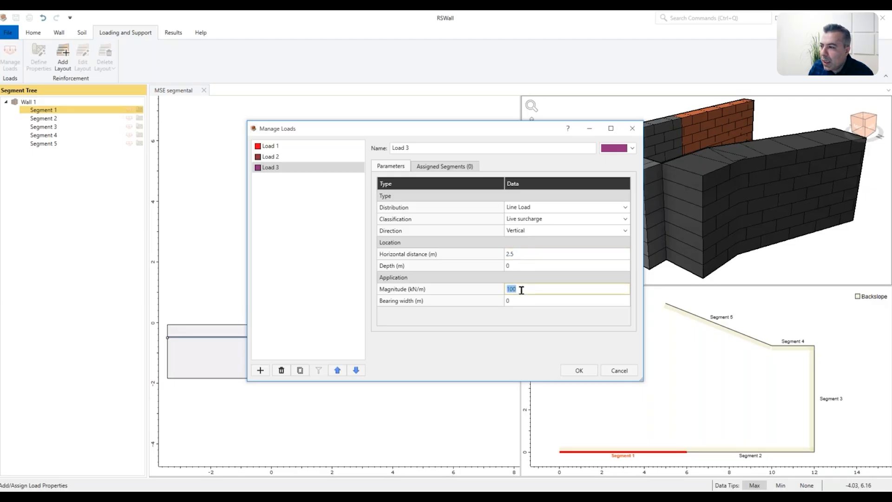
{"action": "type", "text": "50"}
{"action": "left_click", "coordinate": [533, 303]}
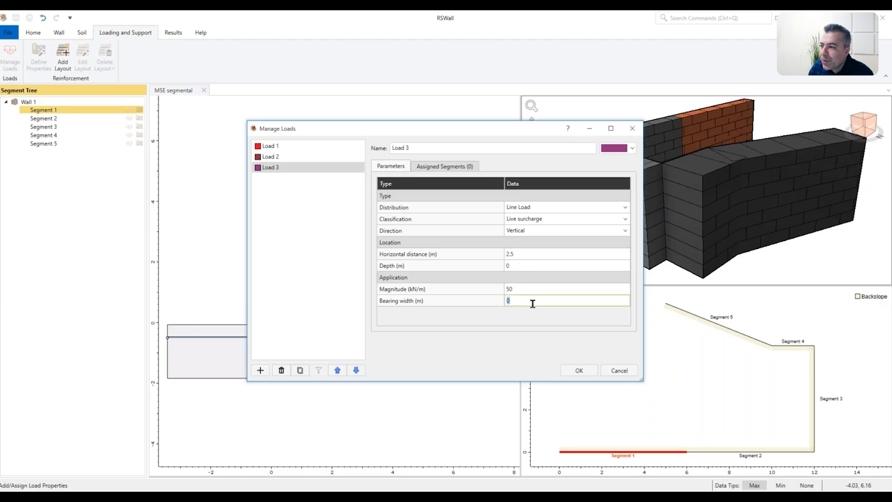
Step: Apply Load 3 to Segments 4 and 5, save the loads, and view Segments 3 and 5
{"action": "left_click", "coordinate": [444, 166]}
{"action": "left_click", "coordinate": [384, 251]}
{"action": "left_click", "coordinate": [384, 239]}
{"action": "left_click", "coordinate": [383, 251]}
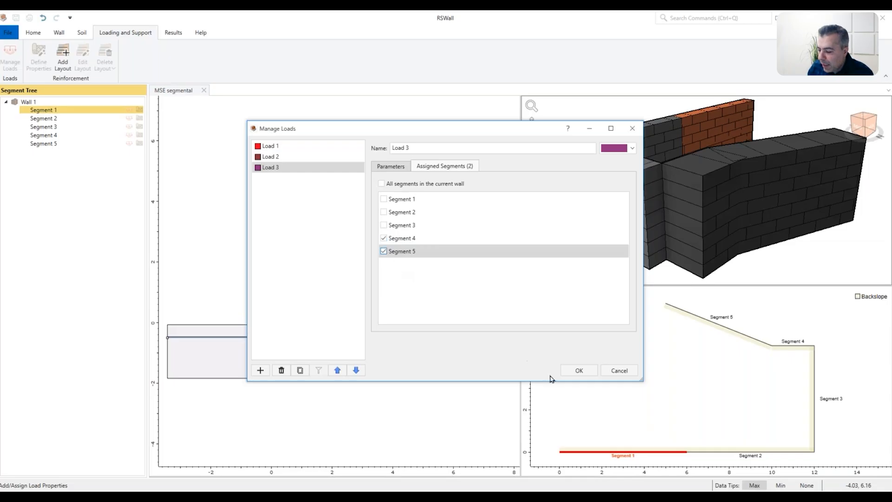
{"action": "left_click", "coordinate": [579, 371]}
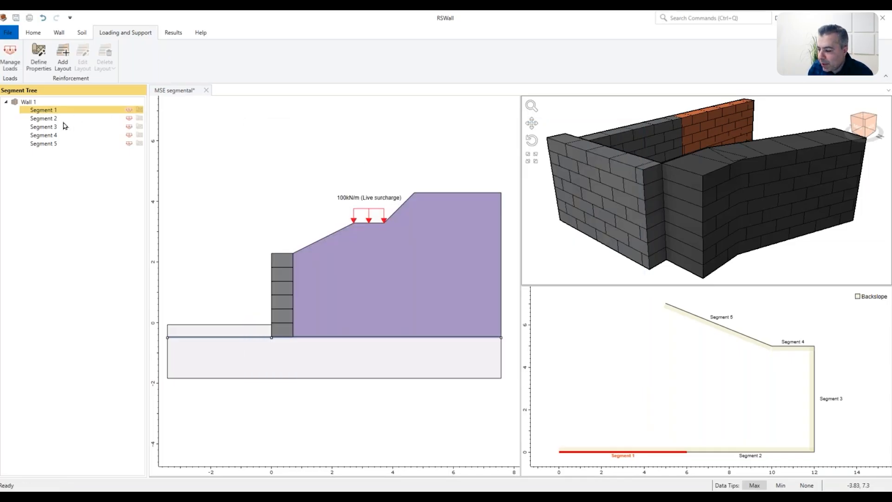
{"action": "left_click", "coordinate": [56, 126]}
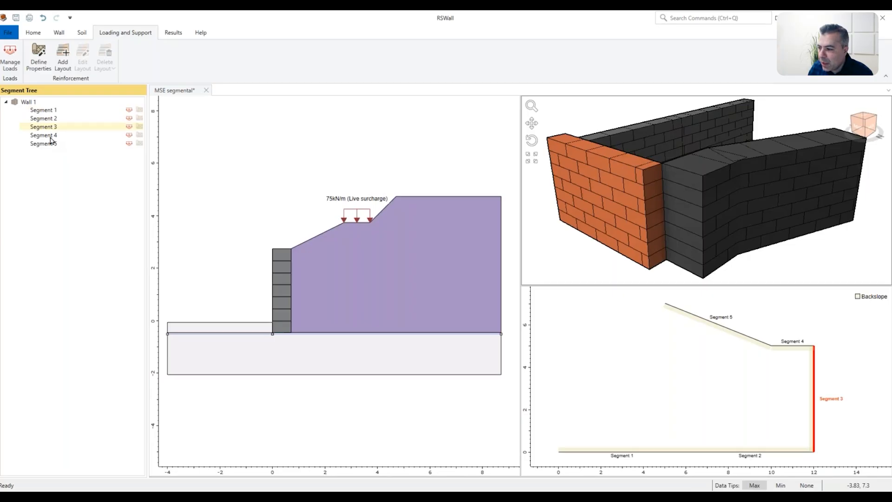
{"action": "left_click", "coordinate": [51, 145]}
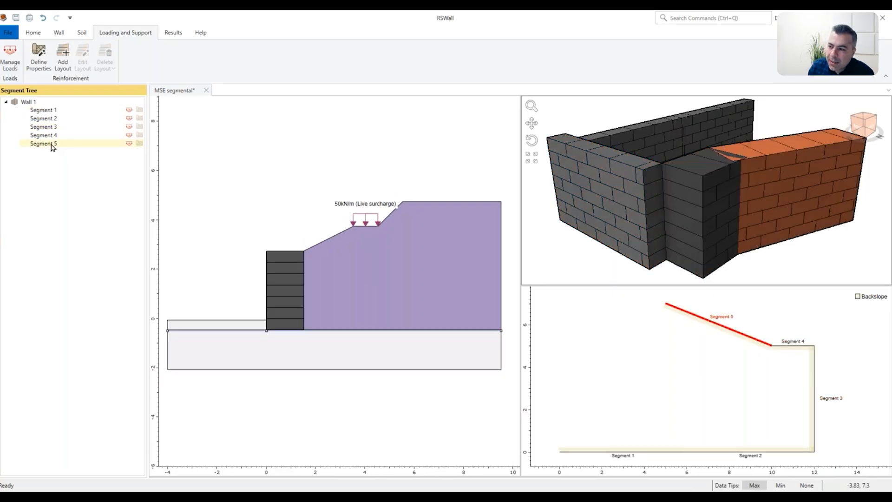
Step: Set Reinforcement 1's type to Geogrid and add a second reinforcement
{"action": "left_click", "coordinate": [39, 58]}
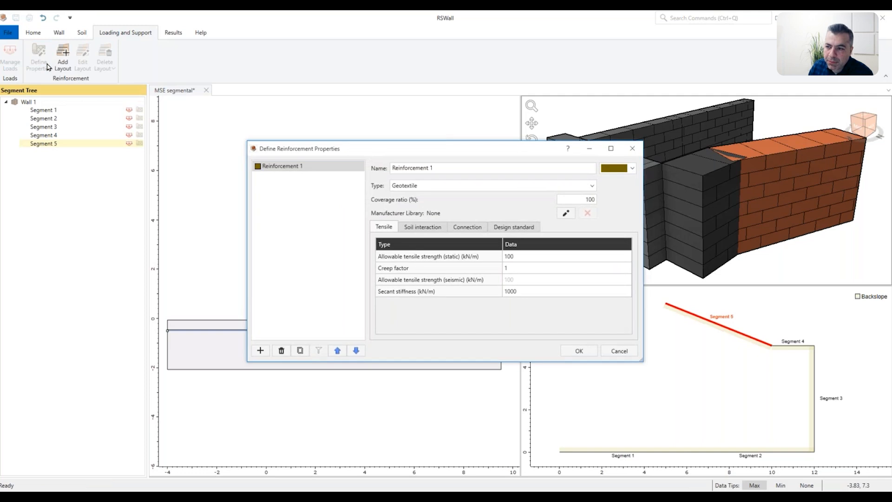
{"action": "left_click", "coordinate": [405, 186]}
{"action": "left_click", "coordinate": [424, 206]}
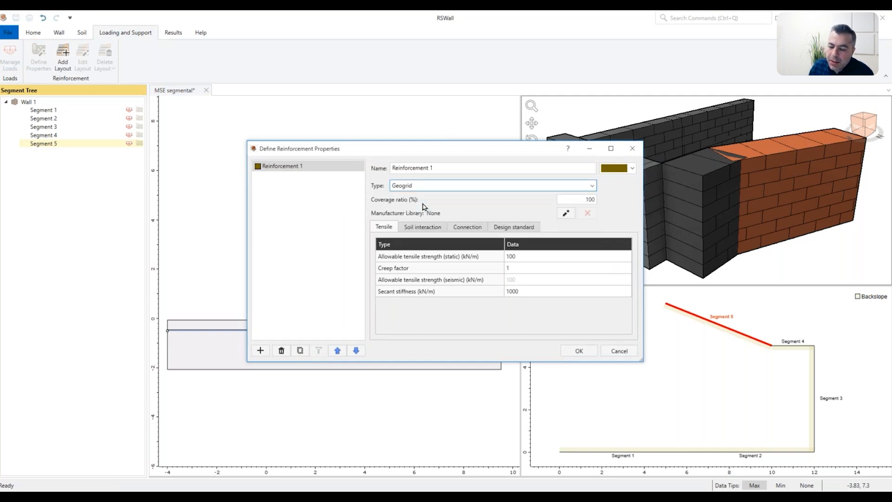
{"action": "left_click", "coordinate": [429, 185]}
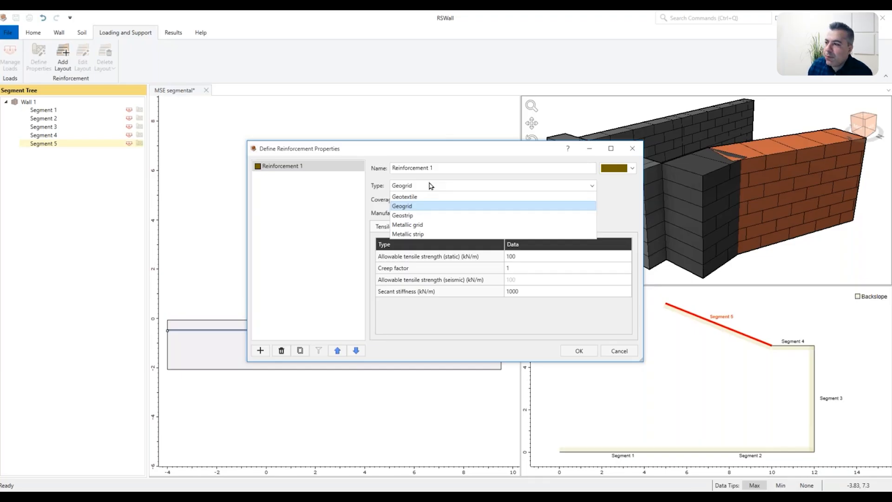
{"action": "left_click", "coordinate": [541, 231]}
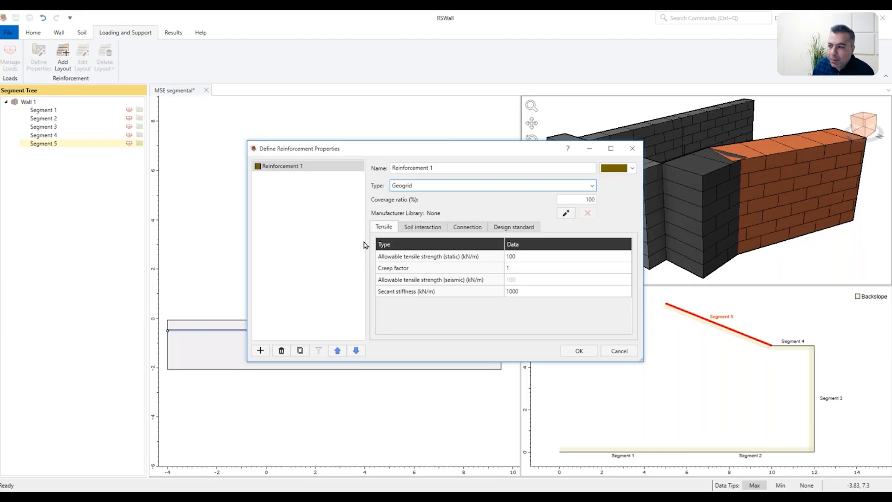
{"action": "left_click", "coordinate": [260, 351]}
{"action": "left_click", "coordinate": [299, 169]}
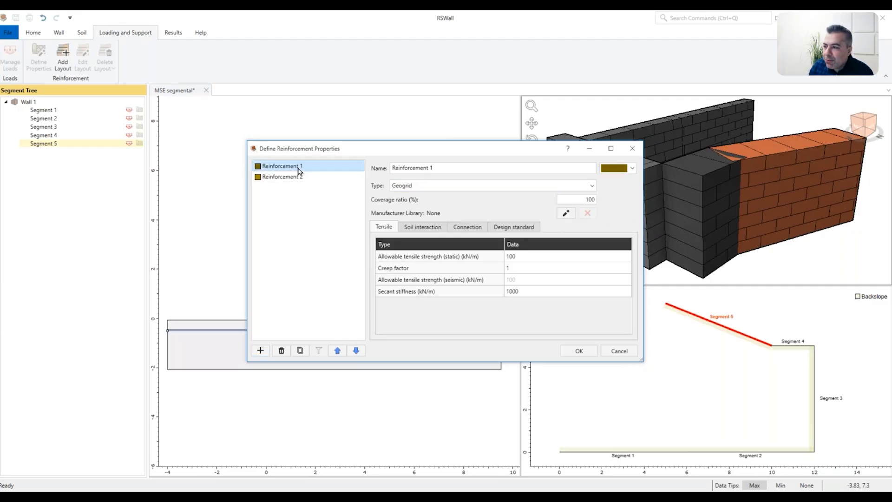
Step: Give Reinforcement 1 a 300 kN/m tensile strength and a constant 1.5 friction factor
{"action": "left_click", "coordinate": [520, 256]}
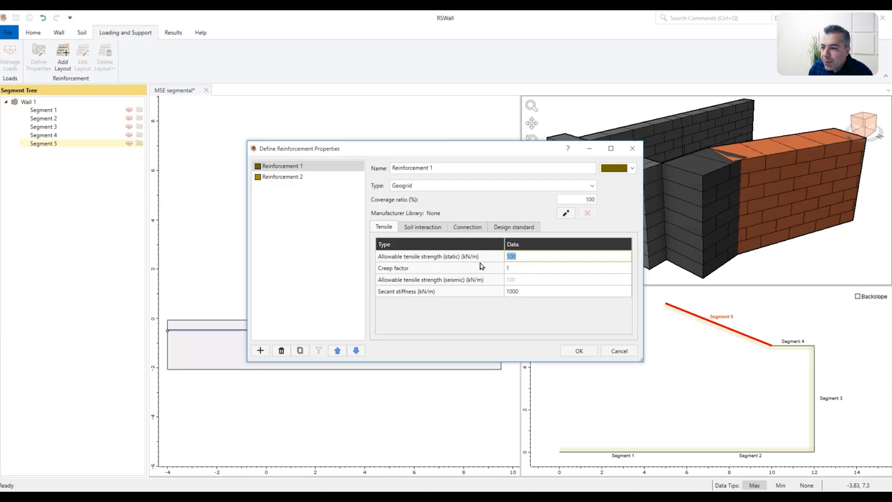
{"action": "type", "text": "300"}
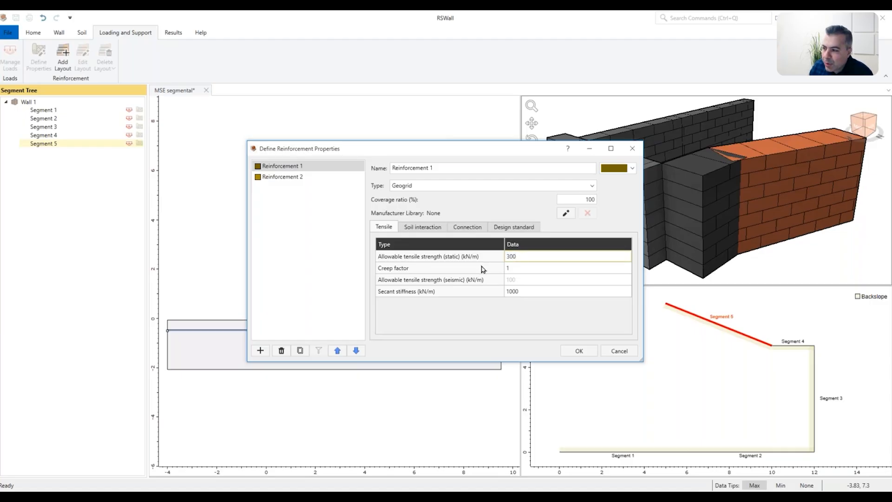
{"action": "key", "text": "Return"}
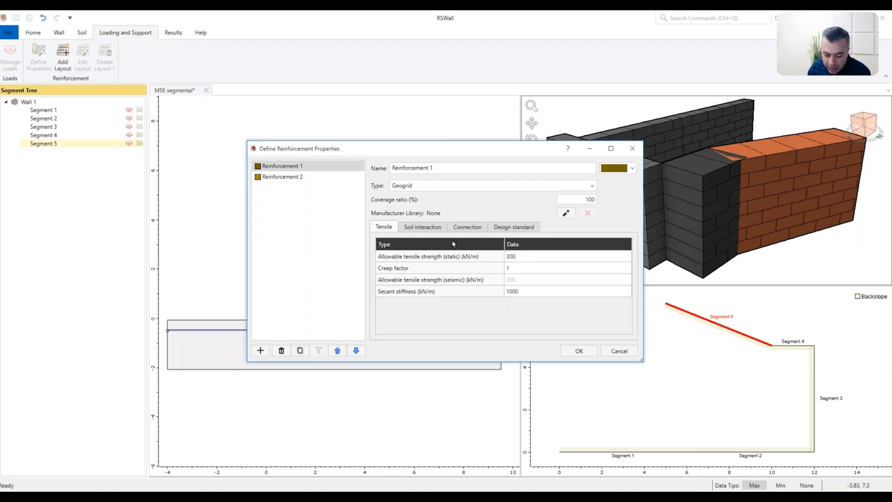
{"action": "left_click", "coordinate": [423, 227]}
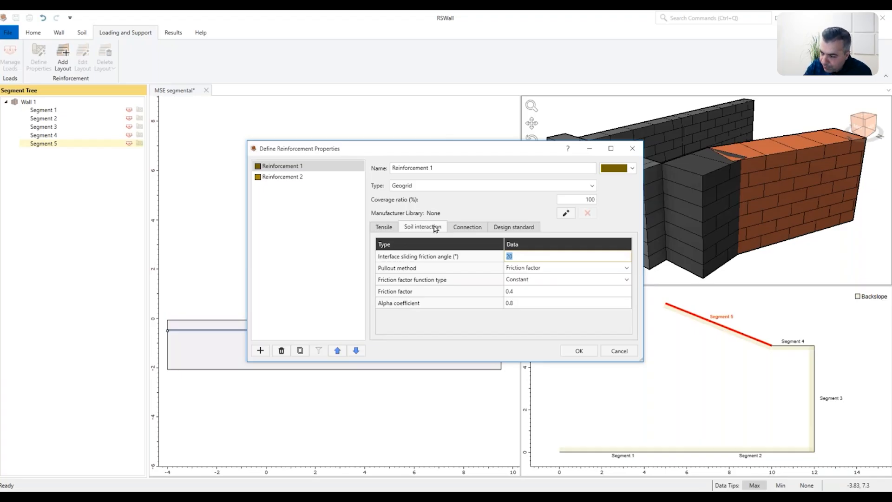
{"action": "left_click", "coordinate": [529, 279]}
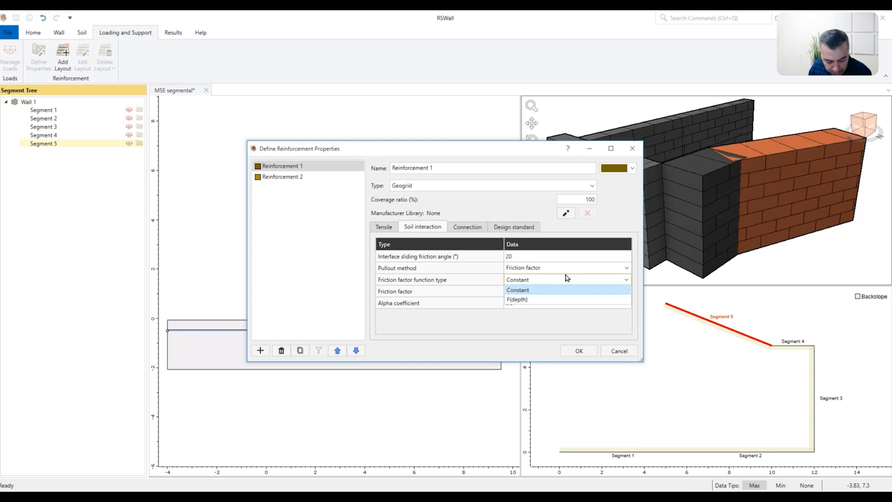
{"action": "left_click", "coordinate": [528, 290]}
{"action": "left_click_drag", "start_coordinate": [526, 291], "coordinate": [505, 294]}
{"action": "type", "text": "1.5"}
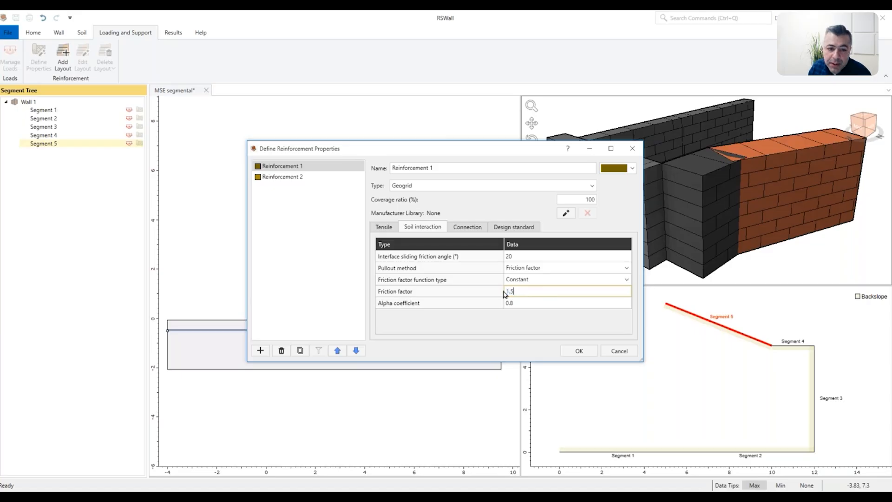
{"action": "left_click", "coordinate": [528, 304]}
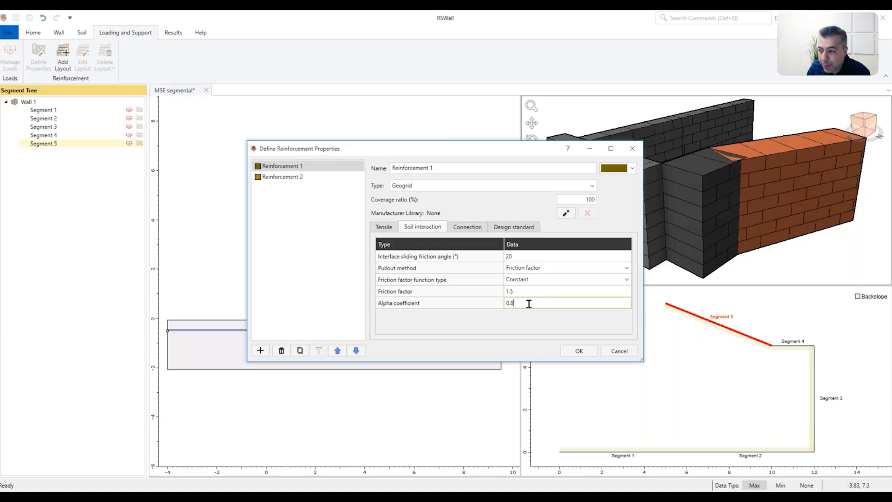
Step: Set Reinforcement 1's constant connection strength to 150 kN/m
{"action": "left_click", "coordinate": [479, 232]}
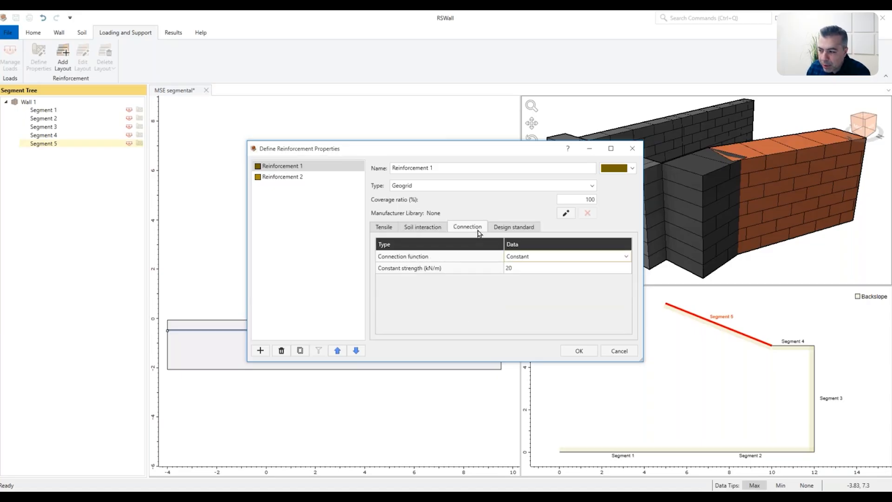
{"action": "left_click", "coordinate": [540, 267]}
{"action": "type", "text": "120"}
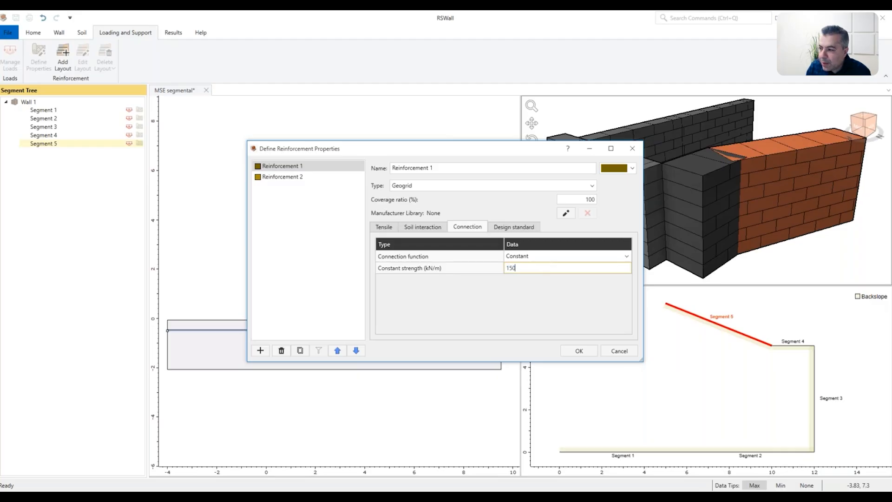
{"action": "left_click", "coordinate": [539, 259]}
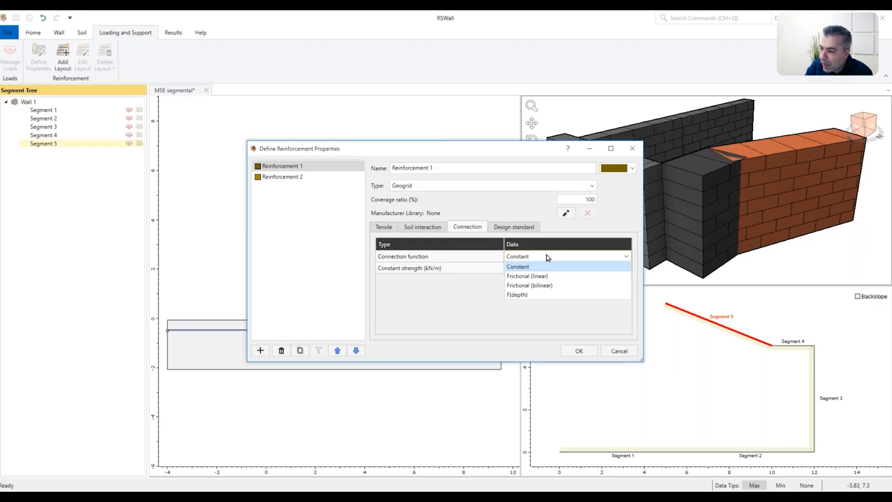
{"action": "left_click", "coordinate": [522, 267]}
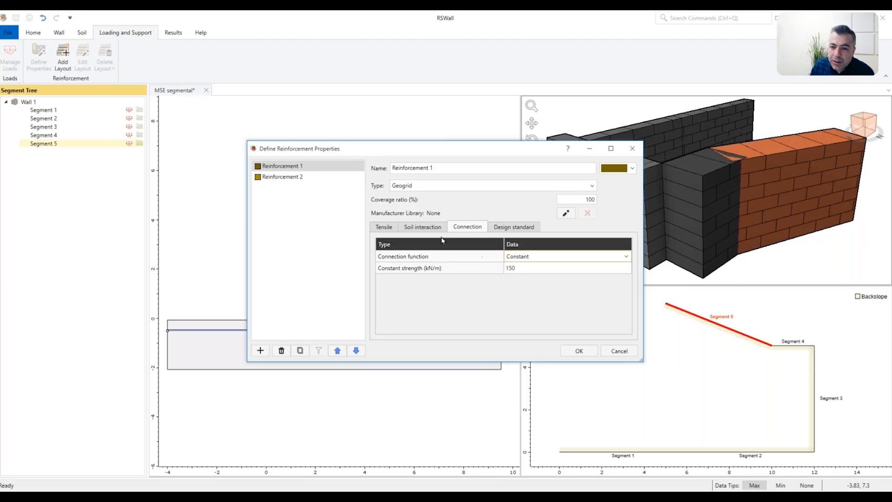
{"action": "left_click", "coordinate": [504, 227]}
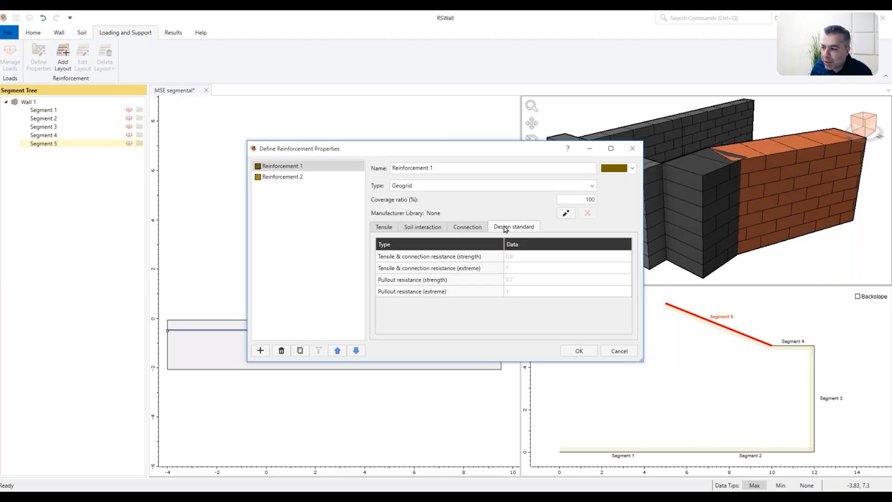
{"action": "left_click", "coordinate": [470, 227]}
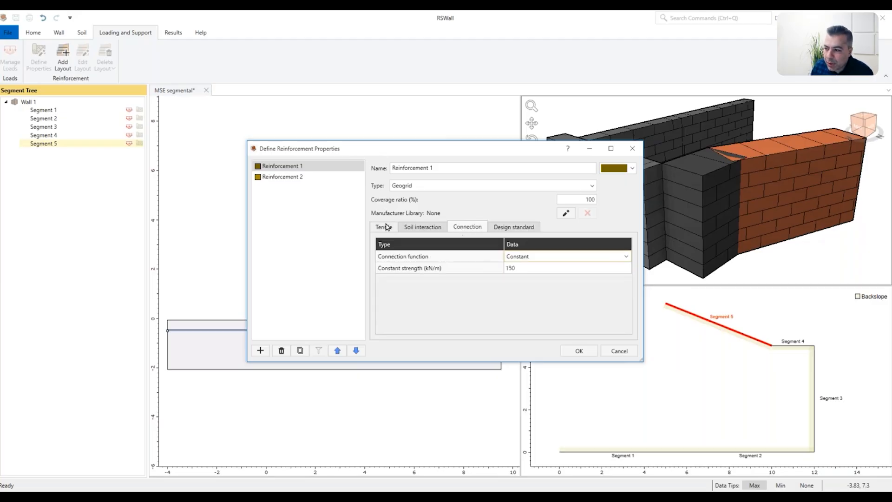
{"action": "left_click", "coordinate": [300, 179]}
Step: Make Reinforcement 2 a geogrid and enter 4 for its static tensile strength
{"action": "left_click", "coordinate": [442, 190]}
{"action": "left_click", "coordinate": [439, 203]}
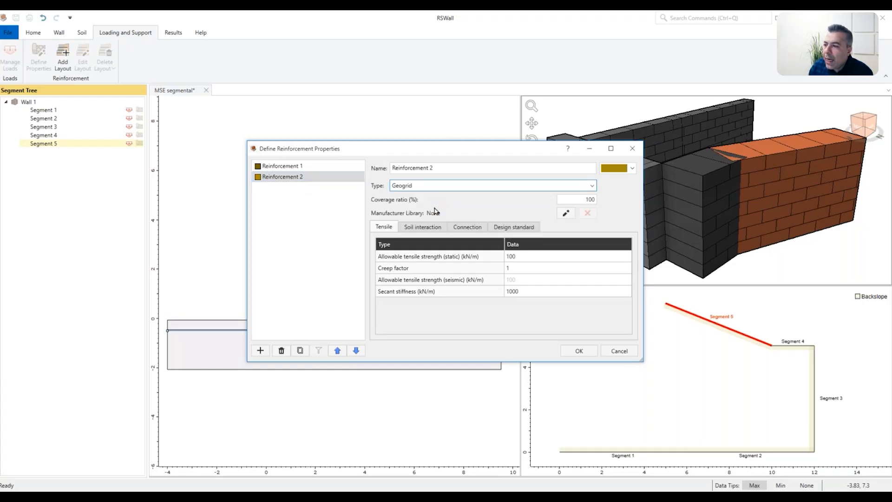
{"action": "left_click", "coordinate": [533, 256]}
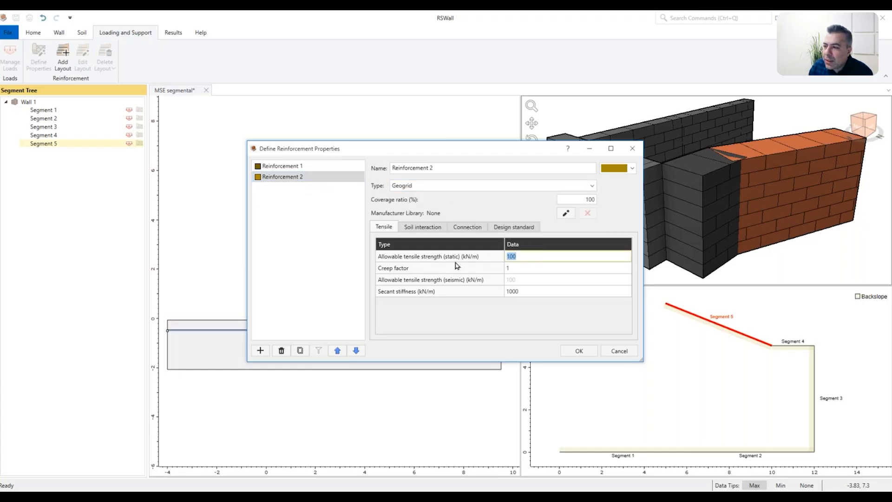
{"action": "type", "text": "4"}
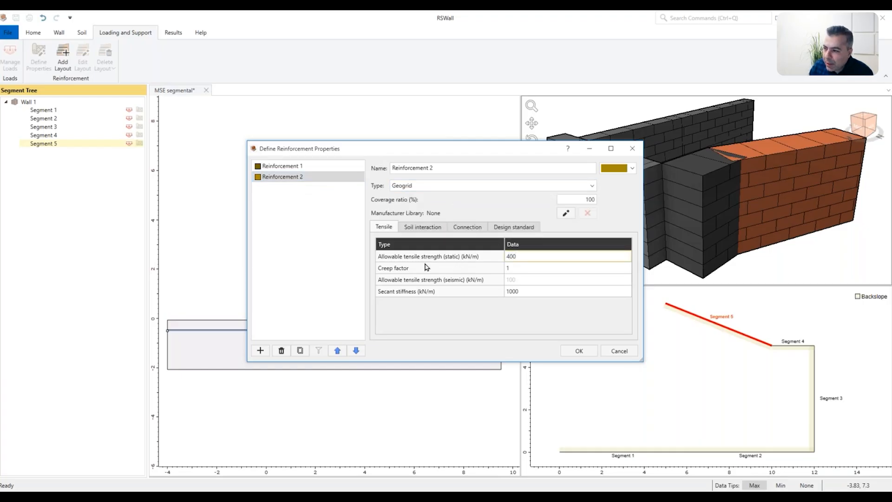
Step: Enter Reinforcement 2's soil interaction: 22° friction angle, friction factor 2, alpha coefficient 1
{"action": "left_click", "coordinate": [422, 227]}
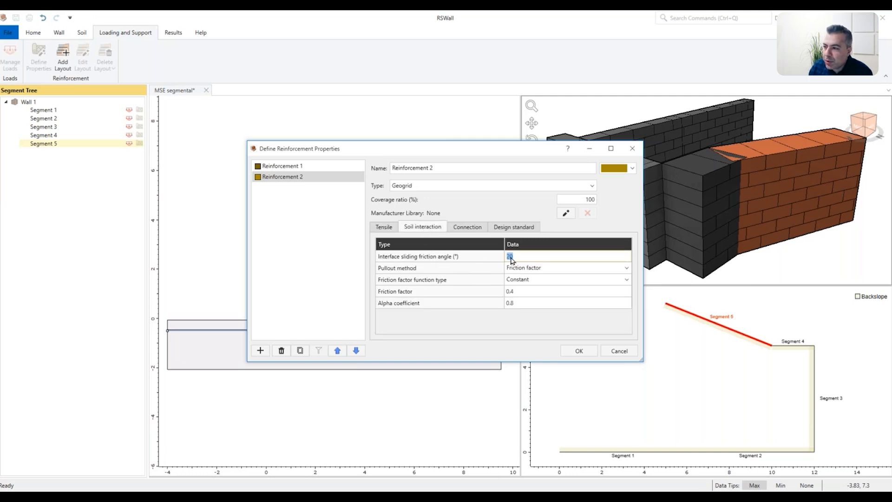
{"action": "type", "text": "22"}
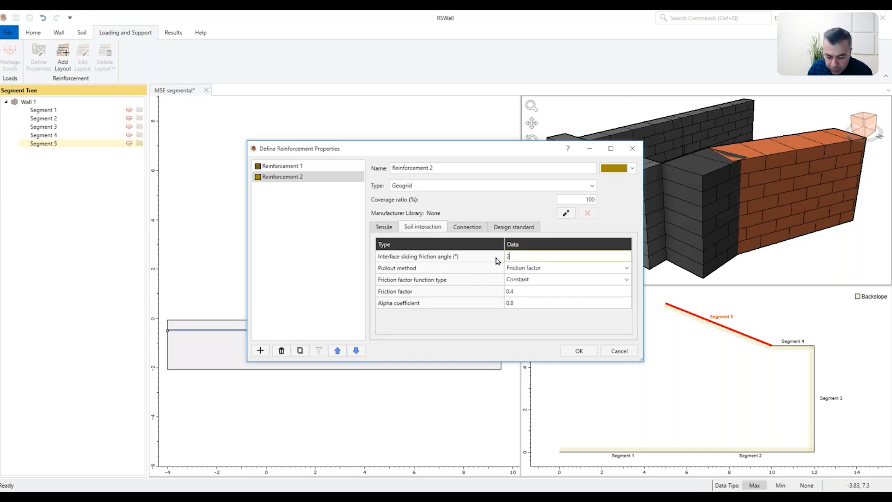
{"action": "left_click", "coordinate": [528, 288]}
{"action": "left_click_drag", "start_coordinate": [529, 289], "coordinate": [488, 294]}
{"action": "type", "text": "2"}
{"action": "key", "text": "Return"}
{"action": "type", "text": "1"}
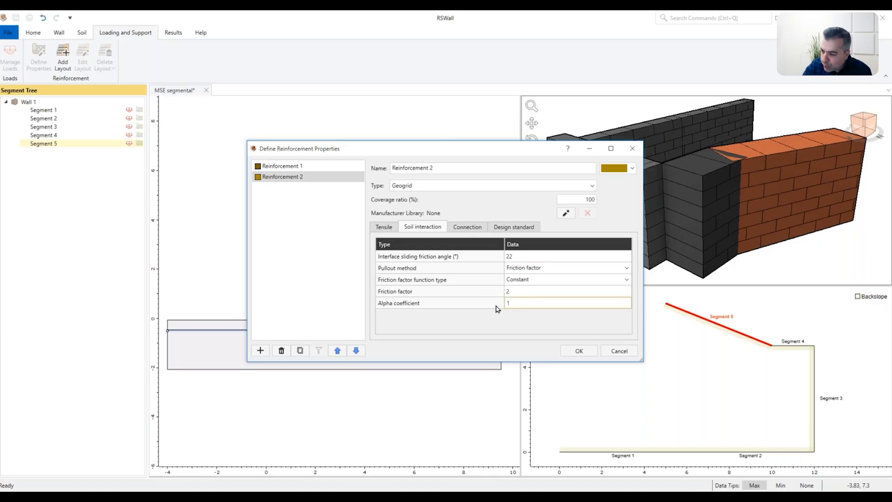
Step: Set Reinforcement 2's constant connection strength to 200 kN/m and save
{"action": "left_click", "coordinate": [468, 226]}
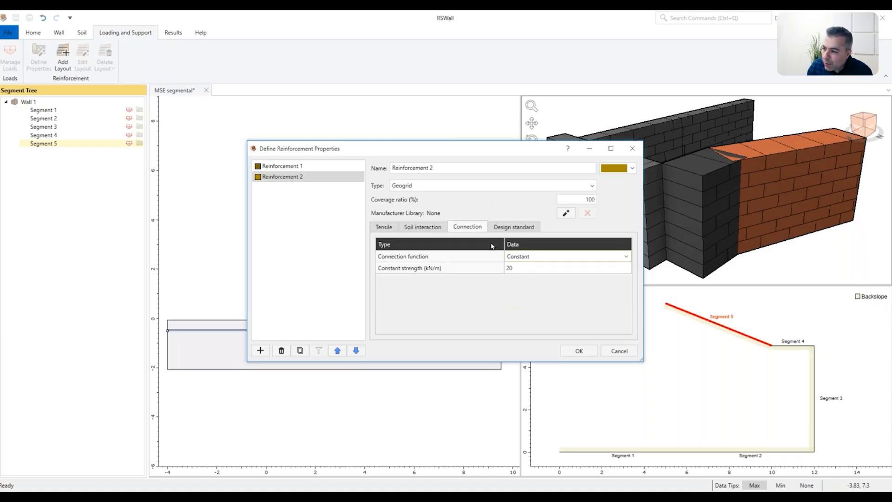
{"action": "left_click", "coordinate": [523, 266]}
{"action": "type", "text": "200"}
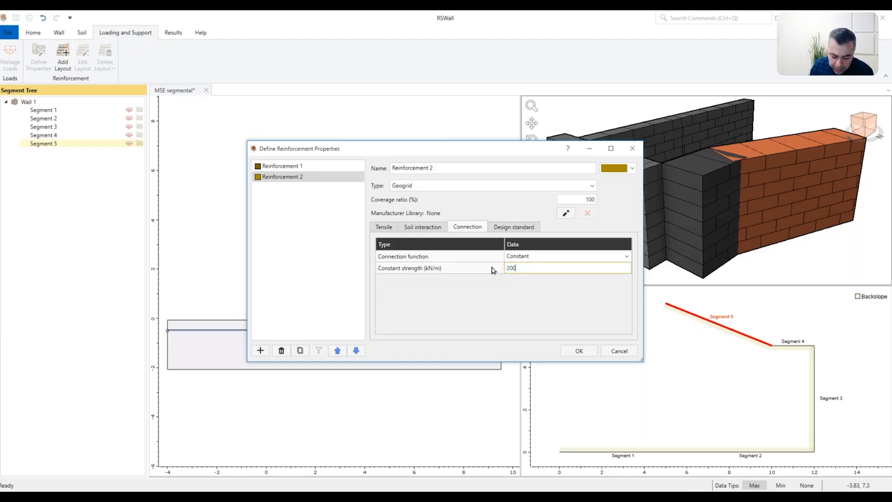
{"action": "left_click", "coordinate": [578, 352]}
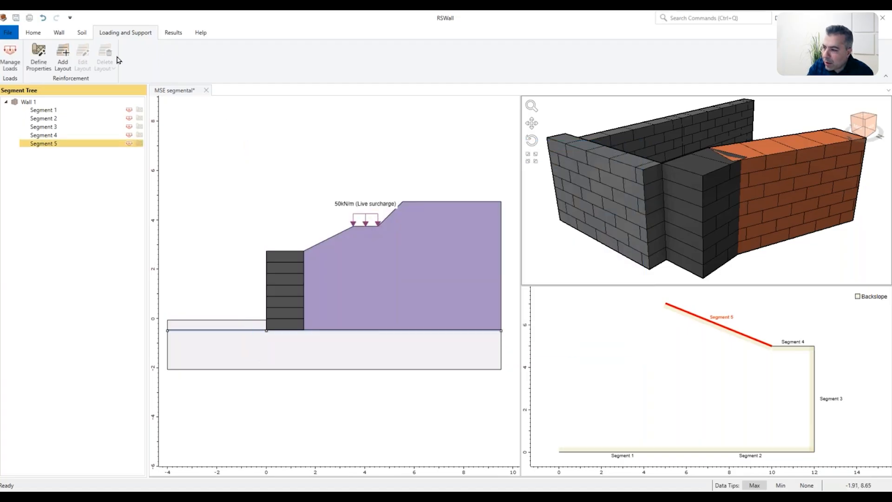
Step: Start a reinforcement layout of 8 layers placed uniformly by wall course, with varied reinforcement
{"action": "left_click", "coordinate": [63, 54]}
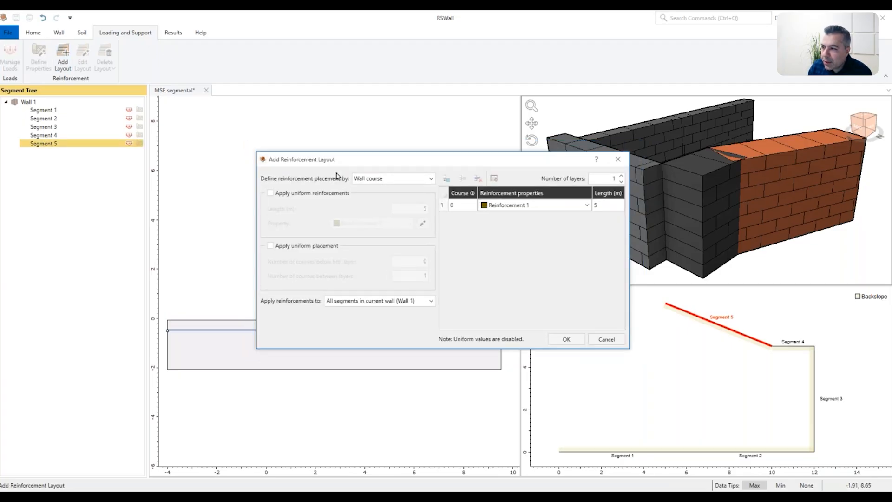
{"action": "left_click", "coordinate": [604, 178]}
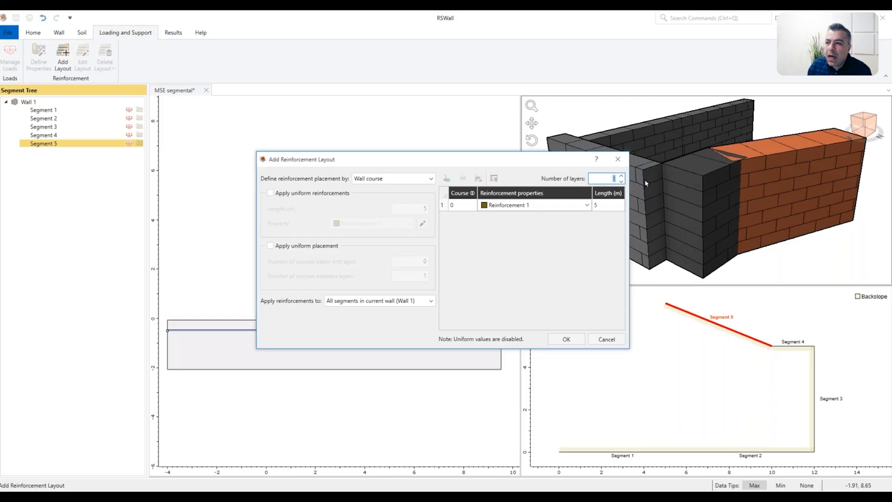
{"action": "type", "text": "8"}
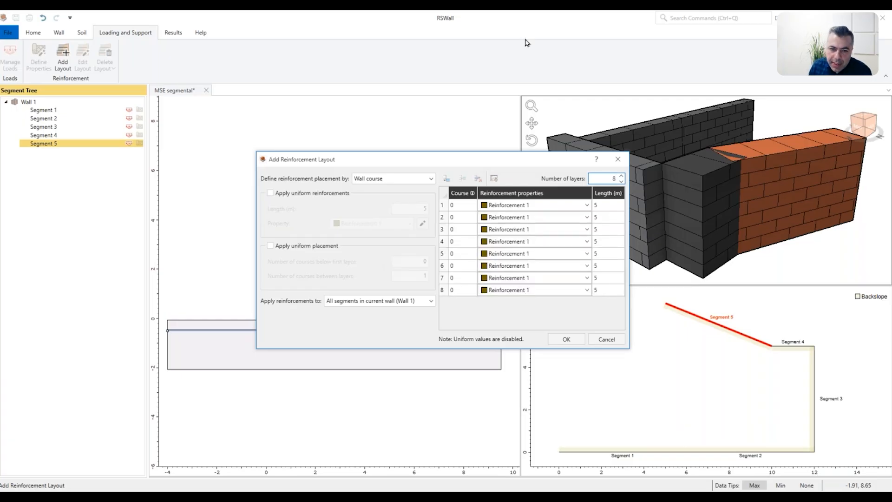
{"action": "left_click", "coordinate": [270, 192]}
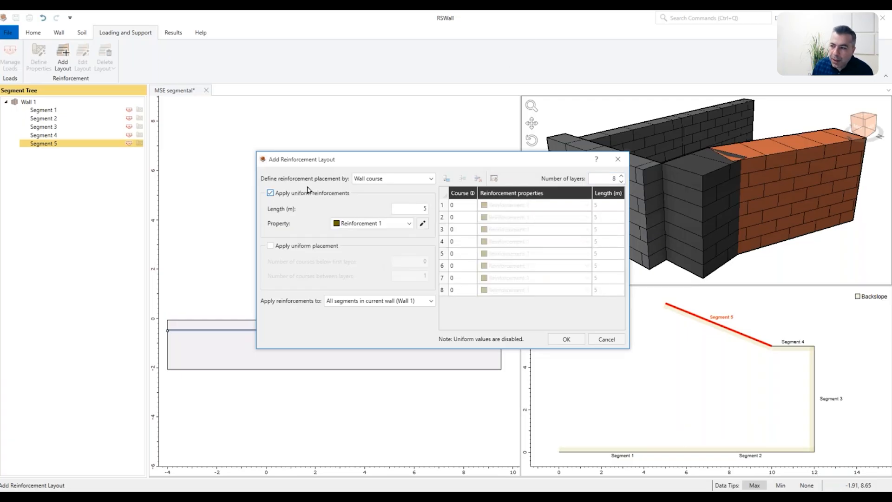
{"action": "left_click", "coordinate": [307, 195]}
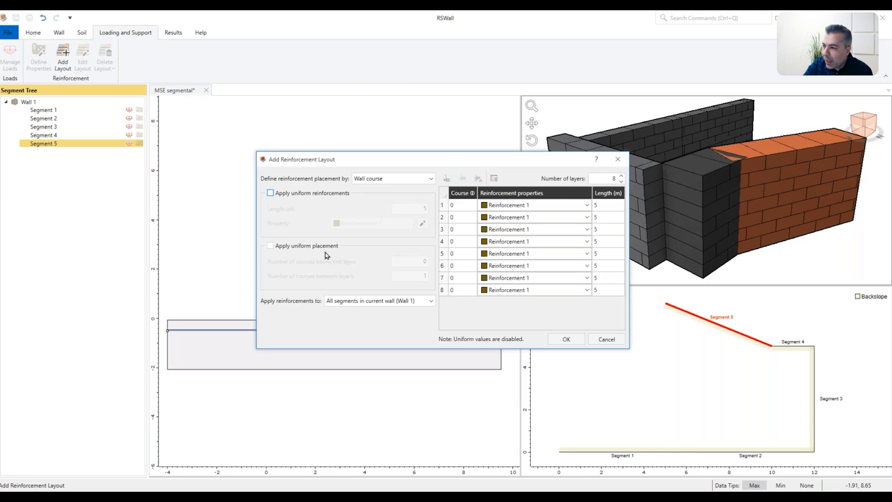
{"action": "left_click", "coordinate": [384, 180]}
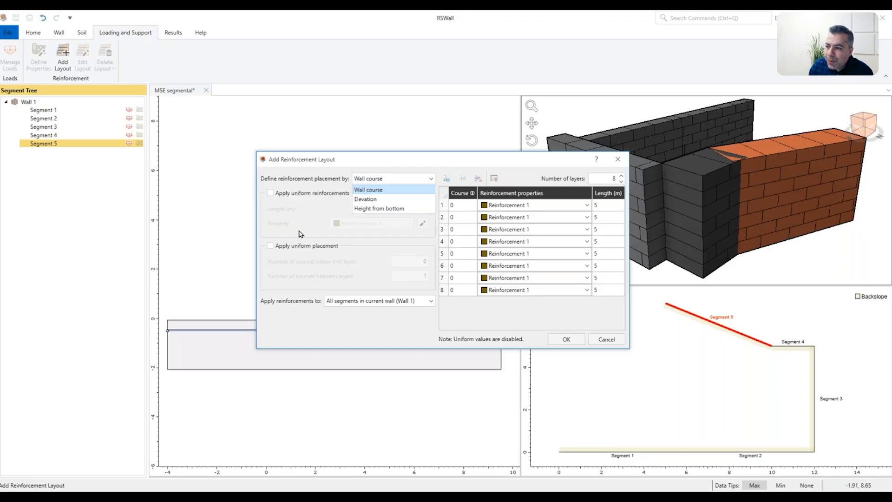
{"action": "left_click", "coordinate": [381, 197]}
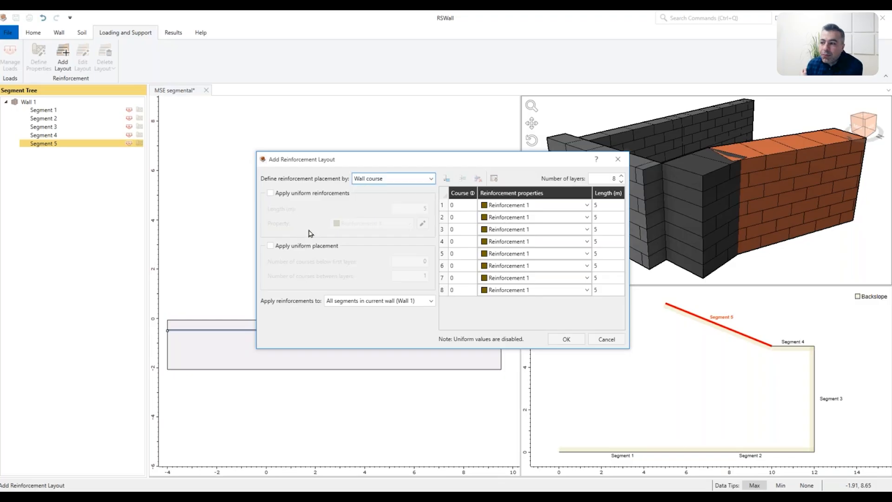
{"action": "left_click", "coordinate": [294, 247]}
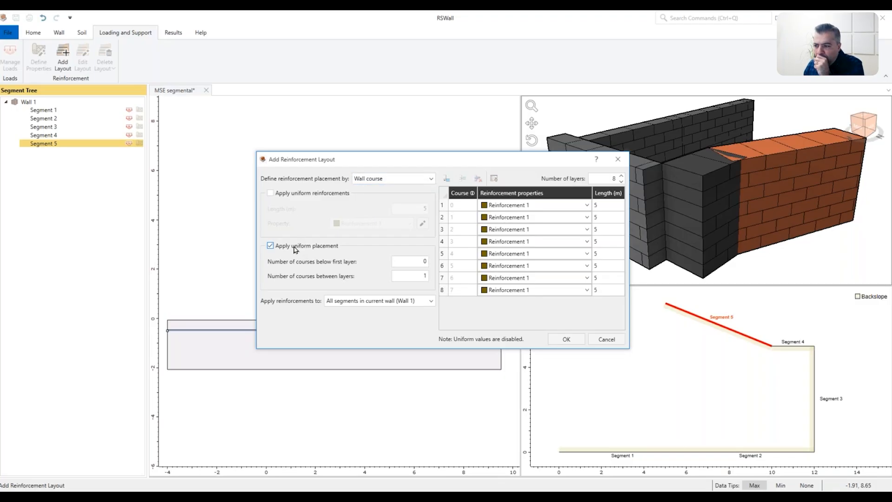
Step: Assign Reinforcement 2 to the first four layers and add the layout to the wall
{"action": "left_click", "coordinate": [528, 206]}
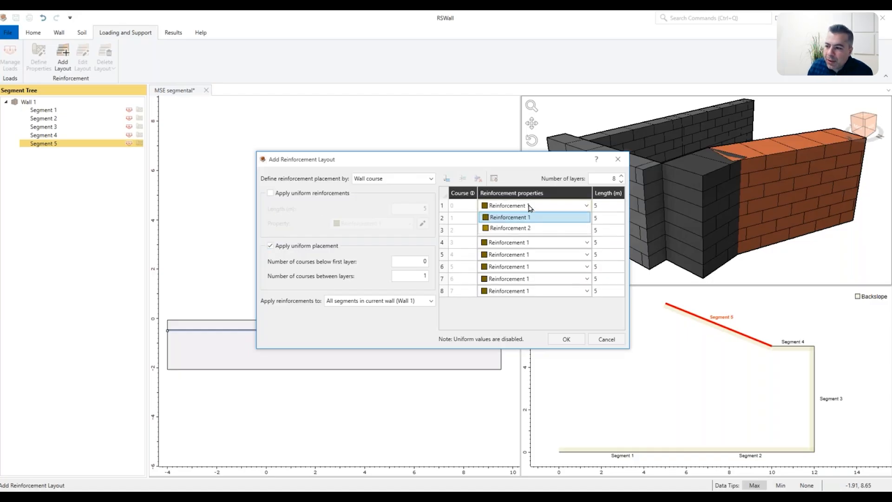
{"action": "left_click", "coordinate": [530, 227]}
{"action": "left_click", "coordinate": [532, 218]}
{"action": "left_click", "coordinate": [535, 241]}
{"action": "left_click", "coordinate": [535, 230]}
{"action": "left_click", "coordinate": [536, 253]}
{"action": "left_click", "coordinate": [536, 242]}
{"action": "left_click", "coordinate": [541, 265]}
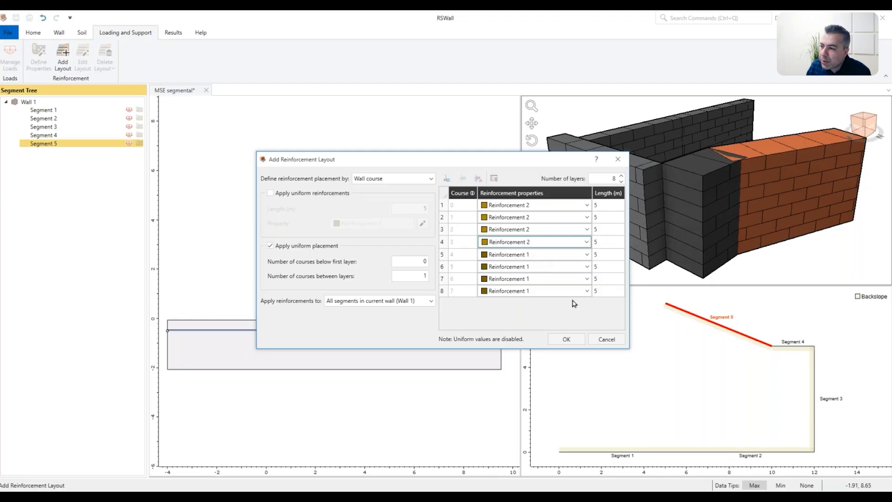
{"action": "left_click", "coordinate": [567, 340]}
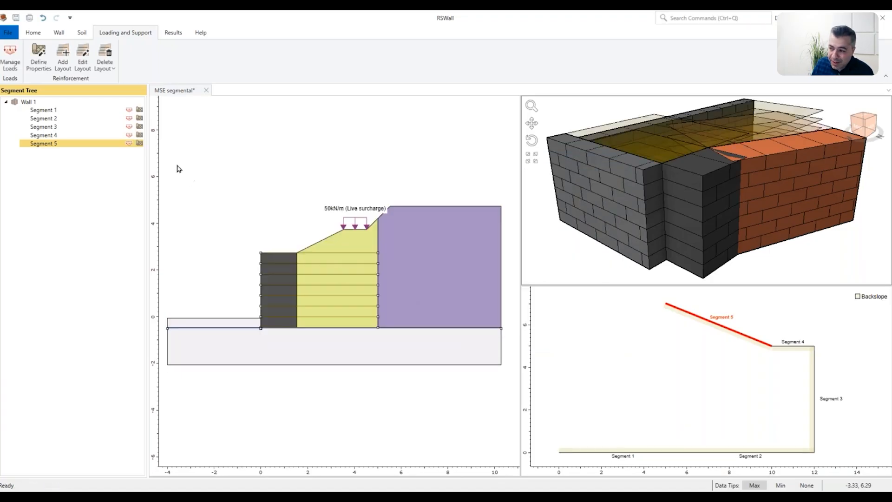
Step: View Segments 2 and 4 reinforced, then compute Wall 1 from the Results tab
{"action": "left_click", "coordinate": [75, 122]}
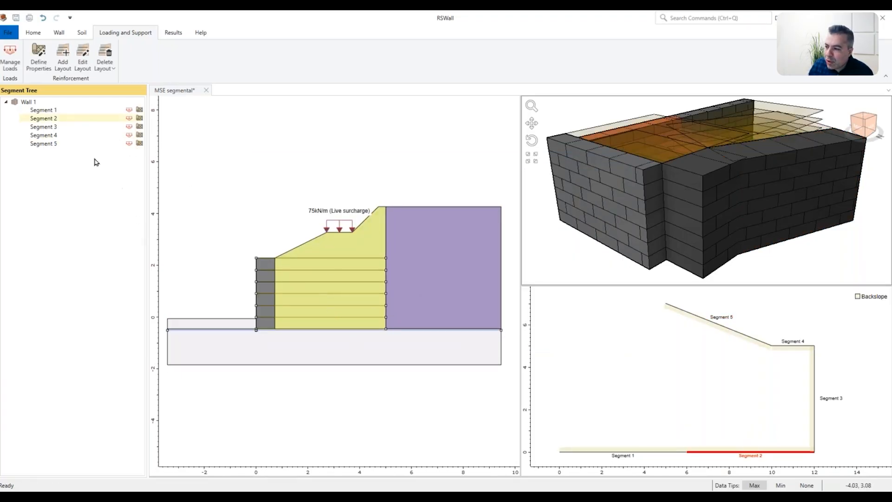
{"action": "left_click", "coordinate": [82, 135]}
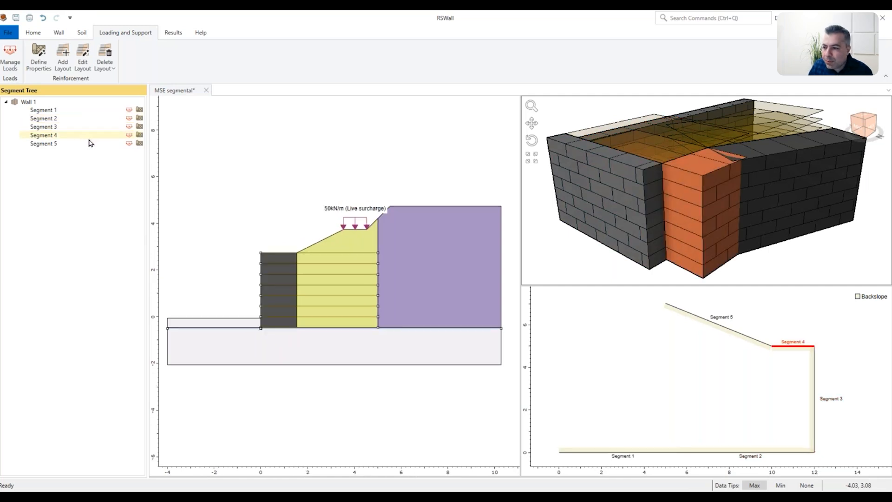
{"action": "left_click", "coordinate": [177, 36]}
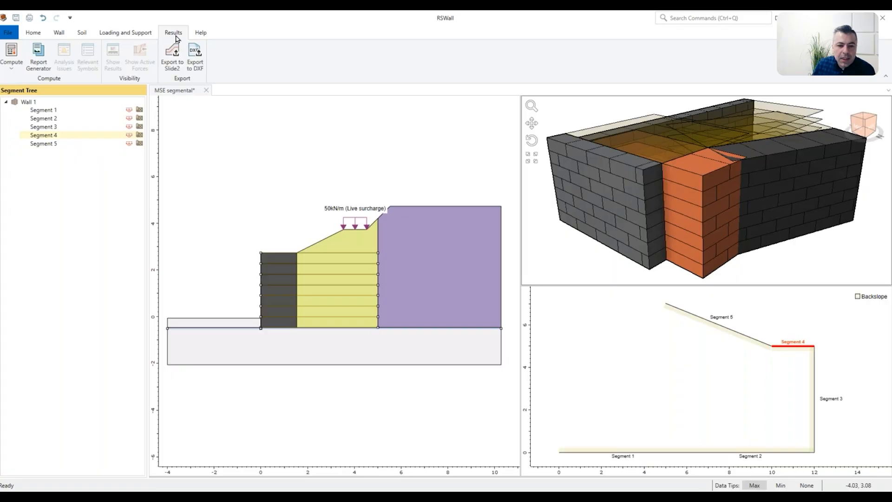
{"action": "left_click", "coordinate": [11, 51]}
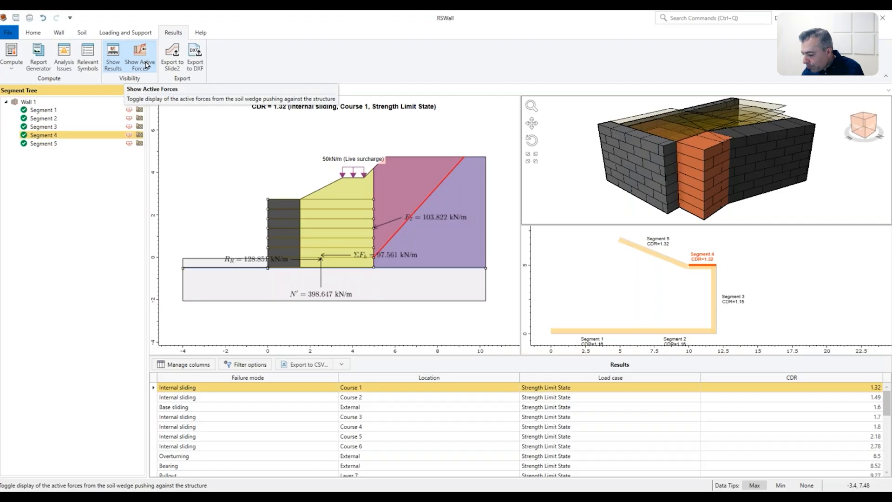
Step: Toggle the active wedge forces off and back on, then list the calculation symbols
{"action": "left_click", "coordinate": [146, 66]}
{"action": "left_click", "coordinate": [147, 66]}
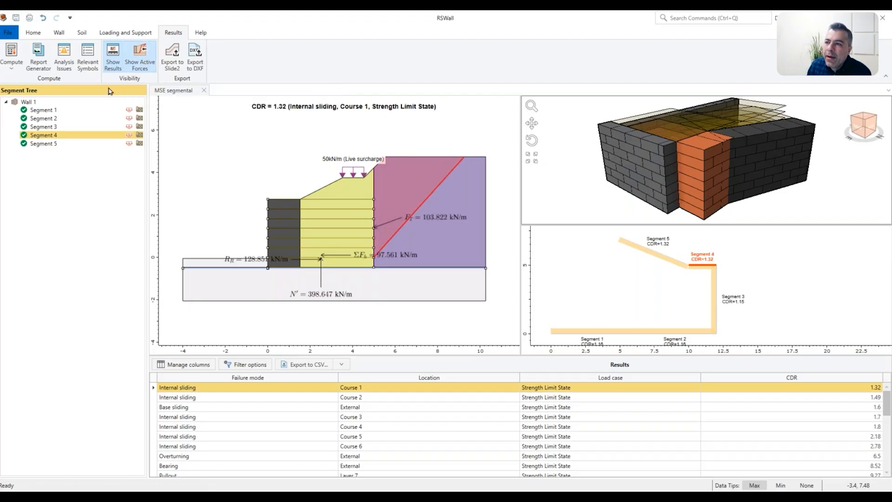
{"action": "left_click", "coordinate": [85, 69]}
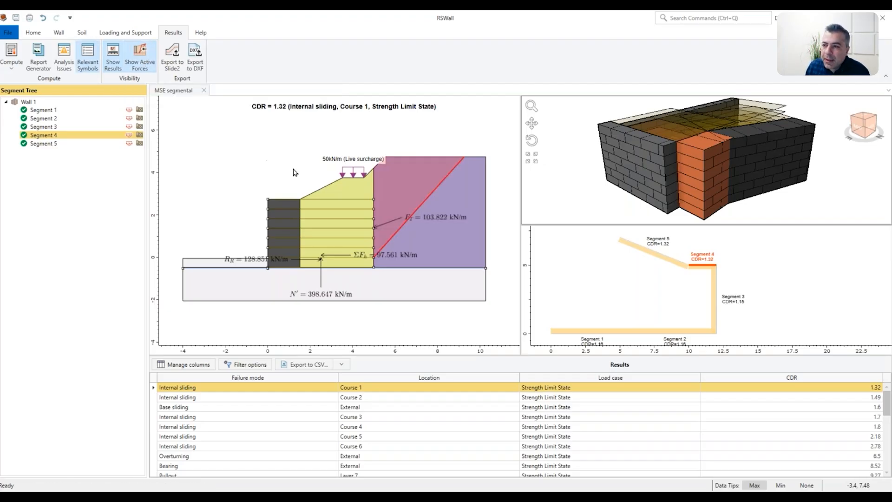
{"action": "scroll", "coordinate": [520, 289], "scroll_direction": "down", "scroll_amount": 5}
{"action": "scroll", "coordinate": [520, 289], "scroll_direction": "down", "scroll_amount": 10}
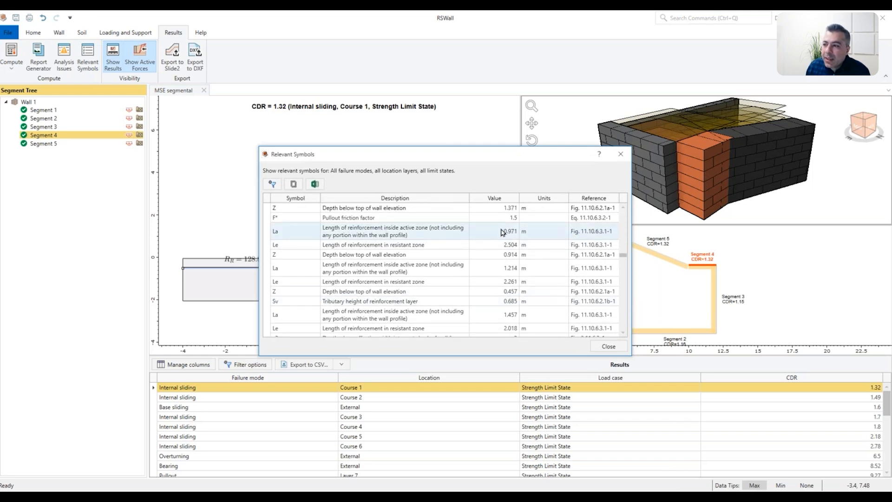
{"action": "scroll", "coordinate": [432, 255], "scroll_direction": "down", "scroll_amount": 5}
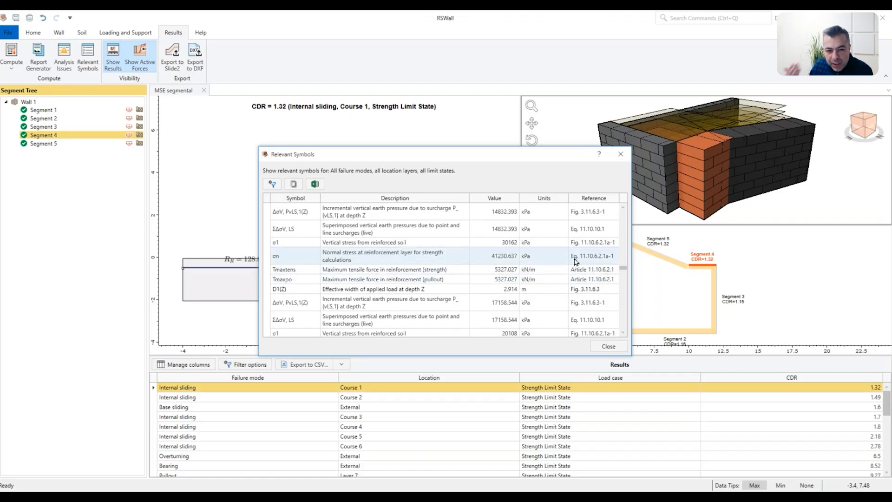
{"action": "left_click", "coordinate": [606, 346]}
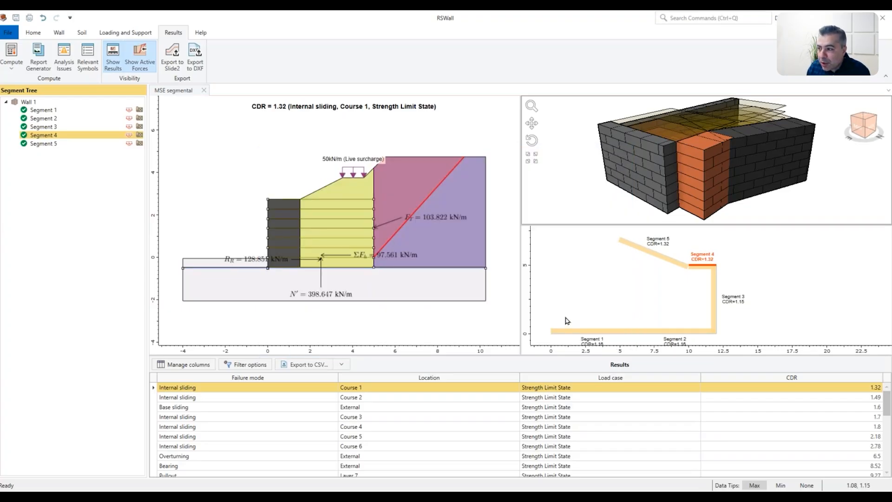
{"action": "left_click", "coordinate": [65, 65]}
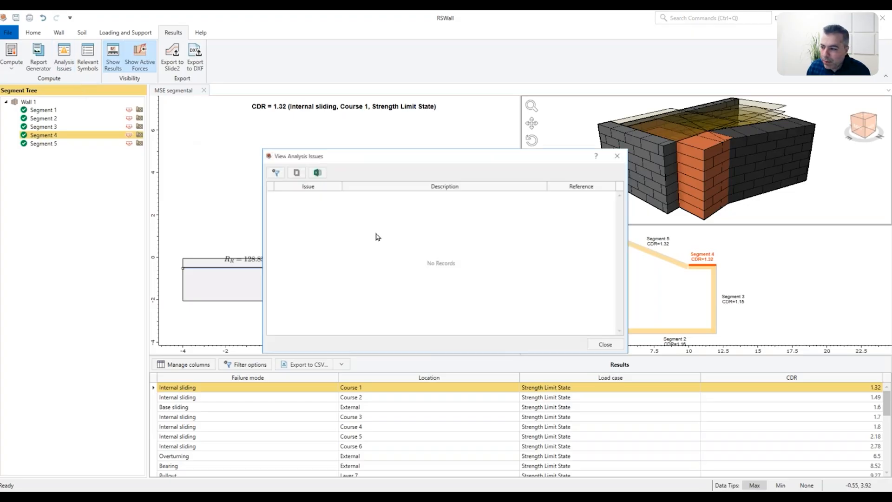
Step: Dismiss the empty analysis issues list and launch the Report Generator
{"action": "left_click", "coordinate": [620, 154]}
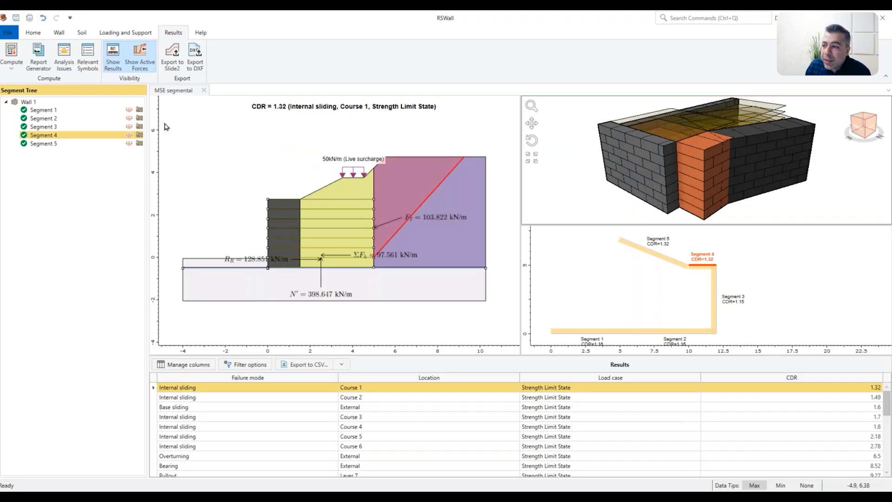
{"action": "left_click", "coordinate": [34, 70]}
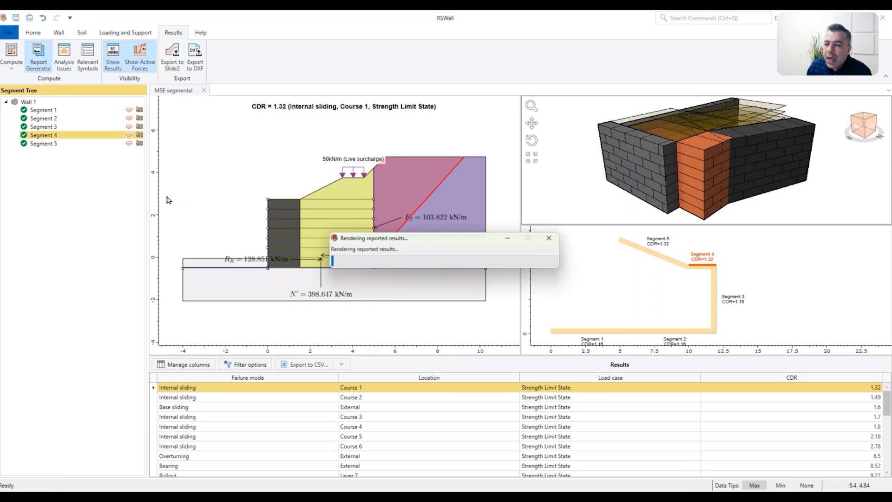
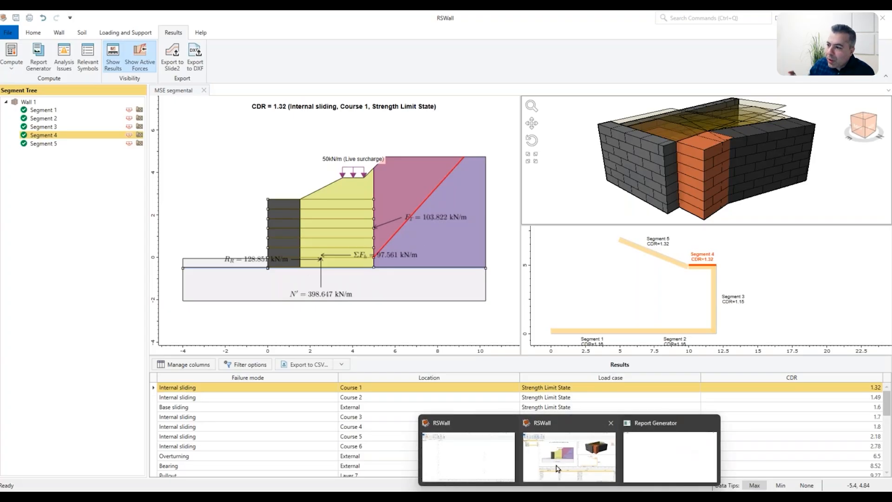
Step: Bring up the Report Generator and step through Project Summary, Settings, Wall Unit and Reinforcement Properties
{"action": "left_click", "coordinate": [654, 471]}
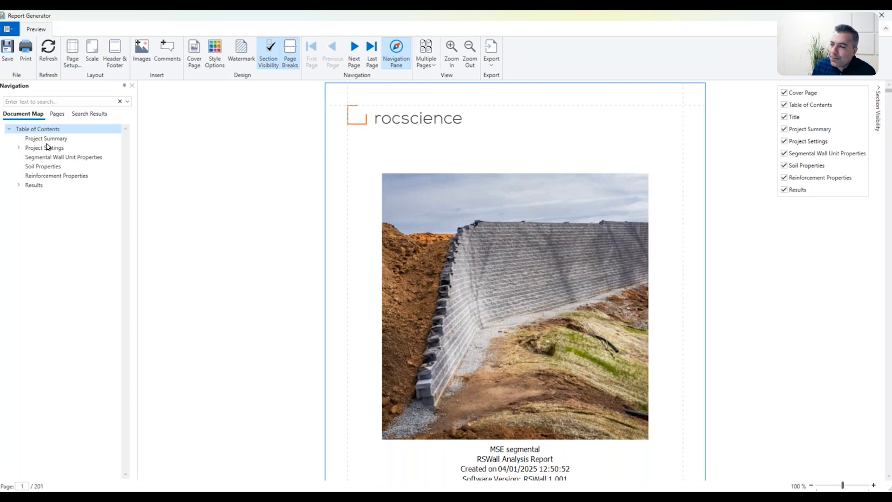
{"action": "left_click", "coordinate": [47, 139]}
{"action": "left_click", "coordinate": [45, 149]}
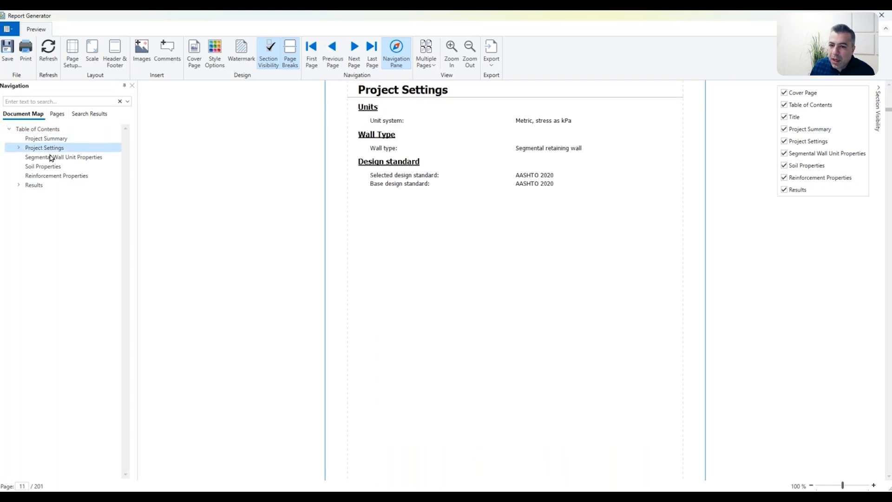
{"action": "left_click", "coordinate": [53, 159]}
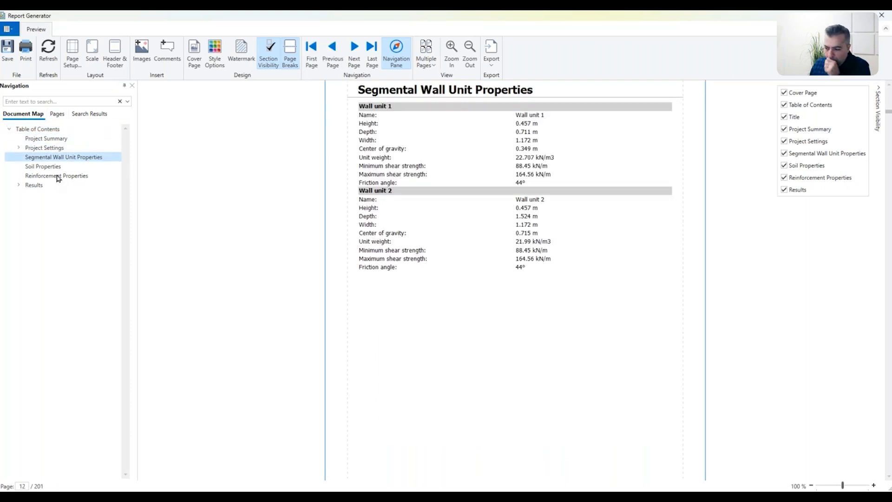
{"action": "left_click", "coordinate": [57, 176]}
Step: Expand Results, view the List of symbols, and open Segment 1 - Wall 1
{"action": "left_click", "coordinate": [18, 185]}
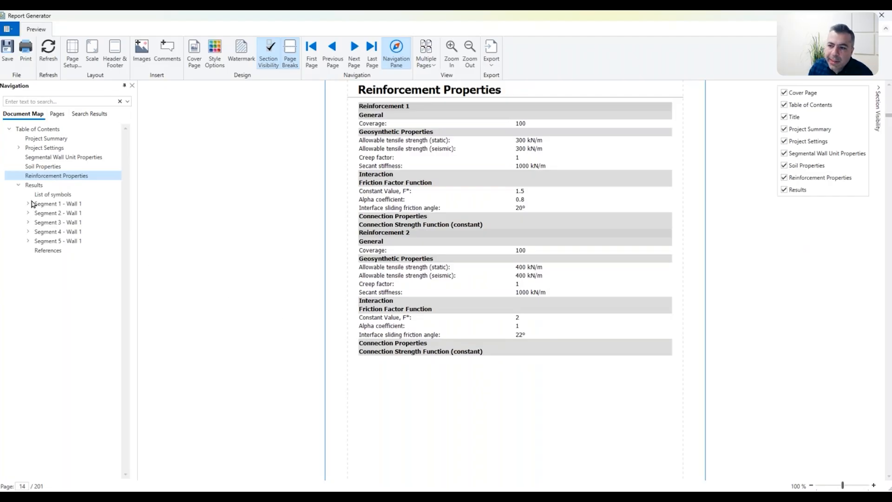
{"action": "left_click", "coordinate": [50, 194]}
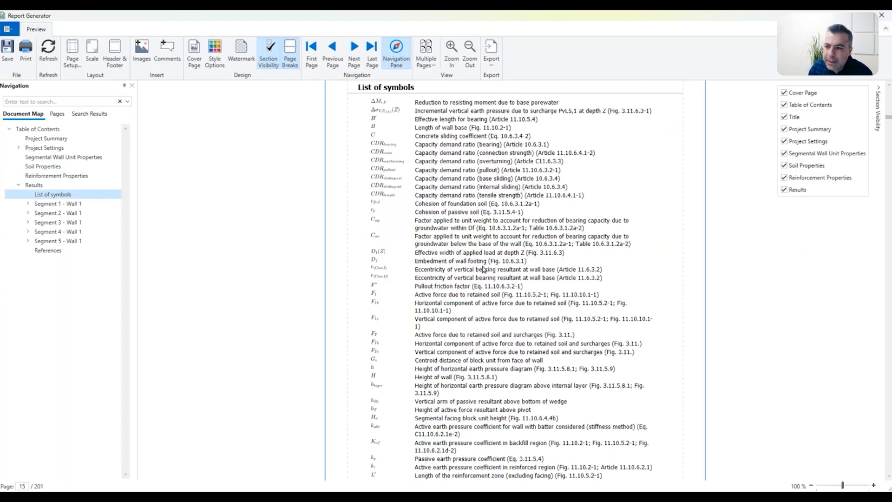
{"action": "left_click", "coordinate": [28, 205]}
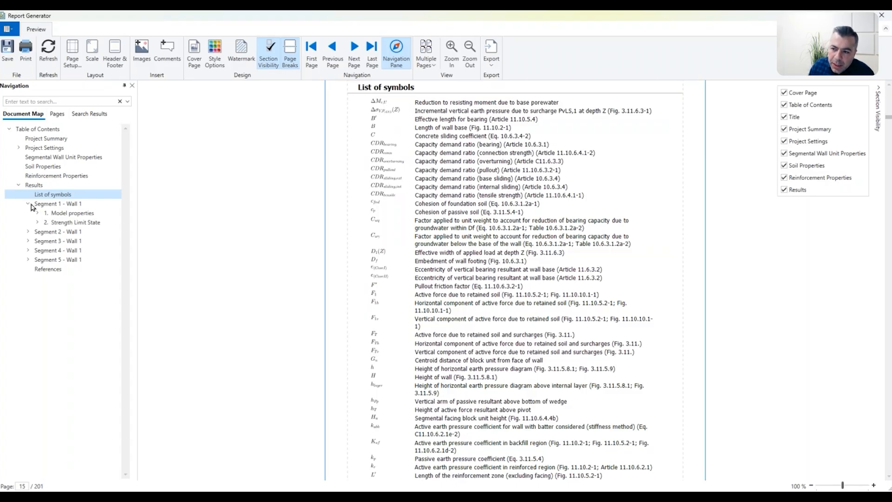
{"action": "left_click", "coordinate": [59, 206]}
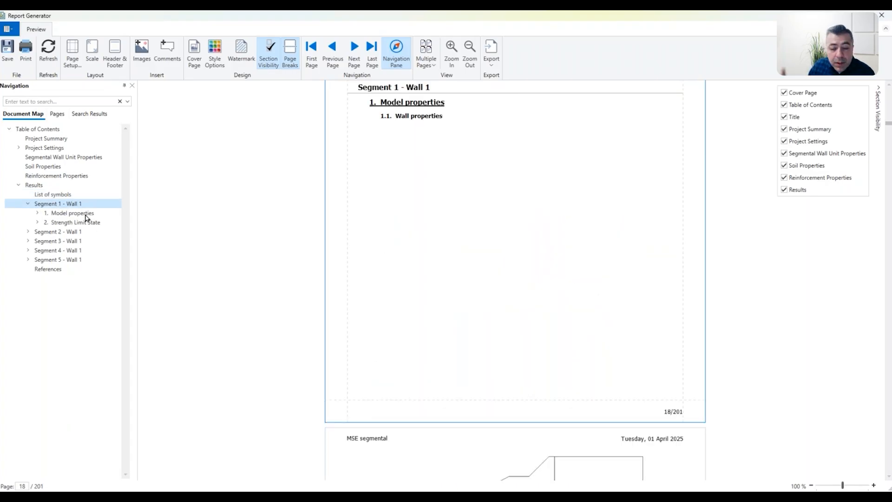
Step: View Segment 1's Model properties, then the Strength Limit State summary tables
{"action": "left_click", "coordinate": [75, 214]}
{"action": "scroll", "coordinate": [427, 342], "scroll_direction": "down", "scroll_amount": 5}
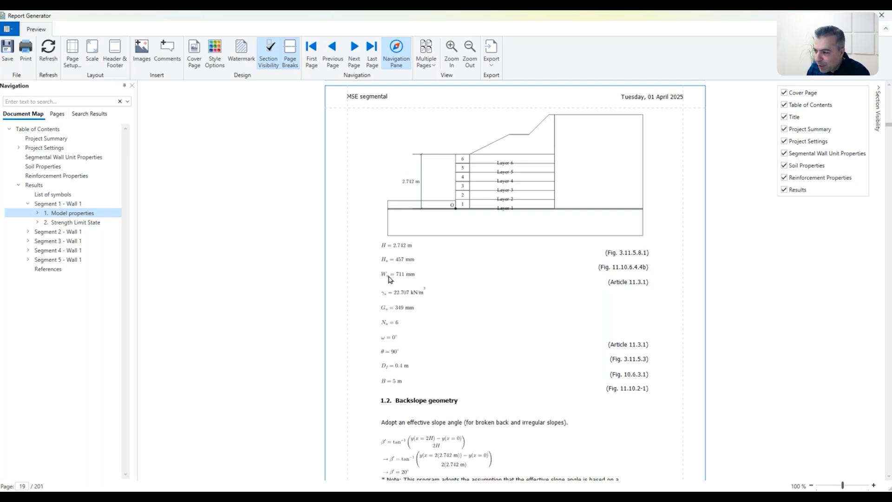
{"action": "left_click", "coordinate": [37, 222]}
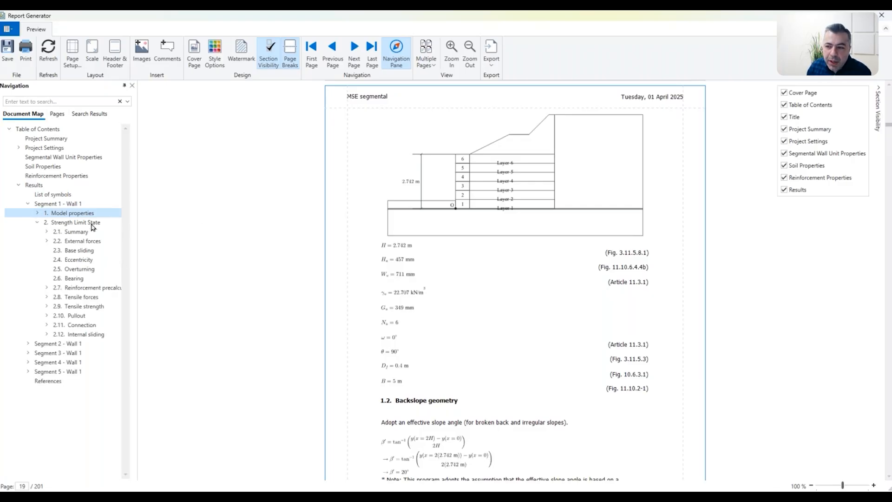
{"action": "left_click", "coordinate": [80, 240]}
{"action": "left_click", "coordinate": [82, 232]}
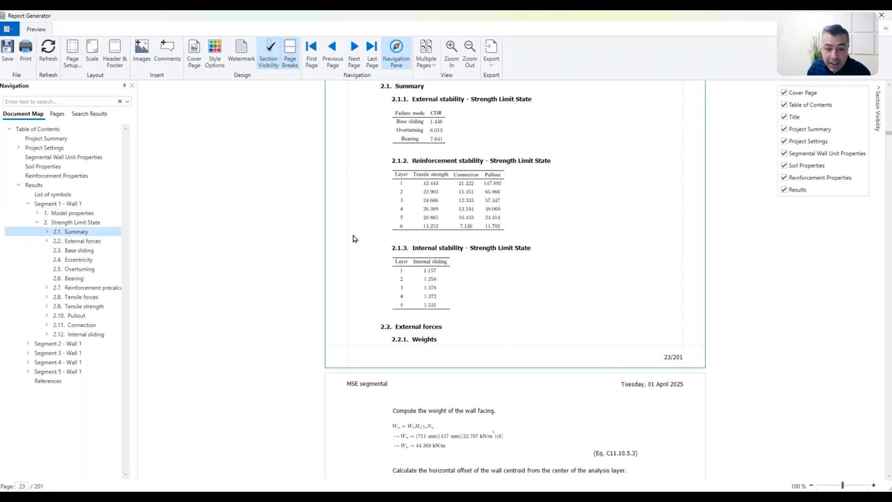
{"action": "scroll", "coordinate": [511, 244], "scroll_direction": "up", "scroll_amount": 3}
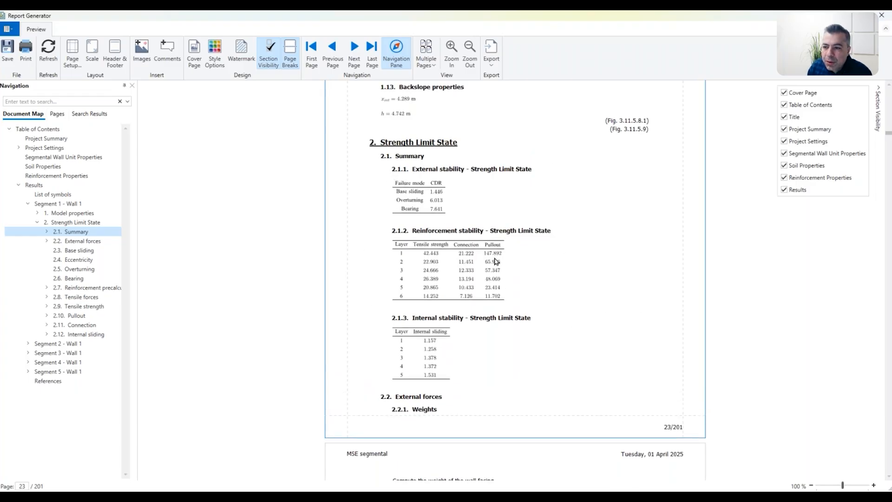
Step: Read through the External forces calculations, then jump to 2.3 Base sliding
{"action": "left_click", "coordinate": [88, 242]}
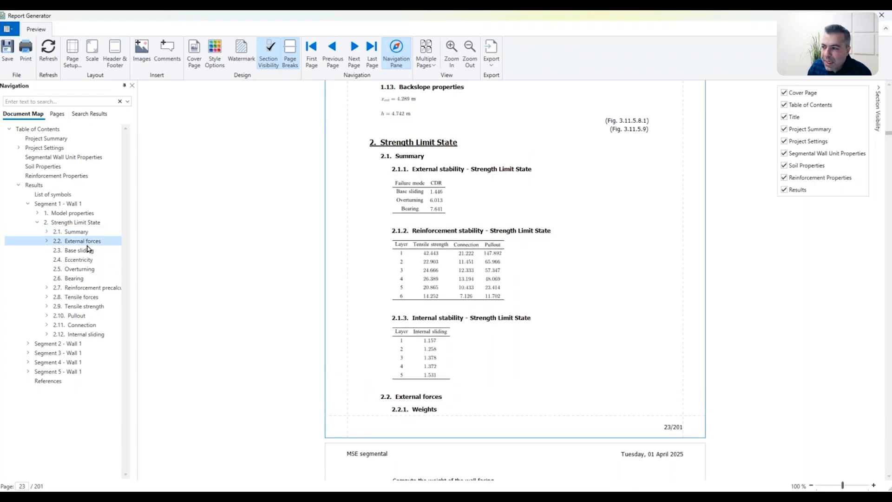
{"action": "scroll", "coordinate": [427, 281], "scroll_direction": "down", "scroll_amount": 3}
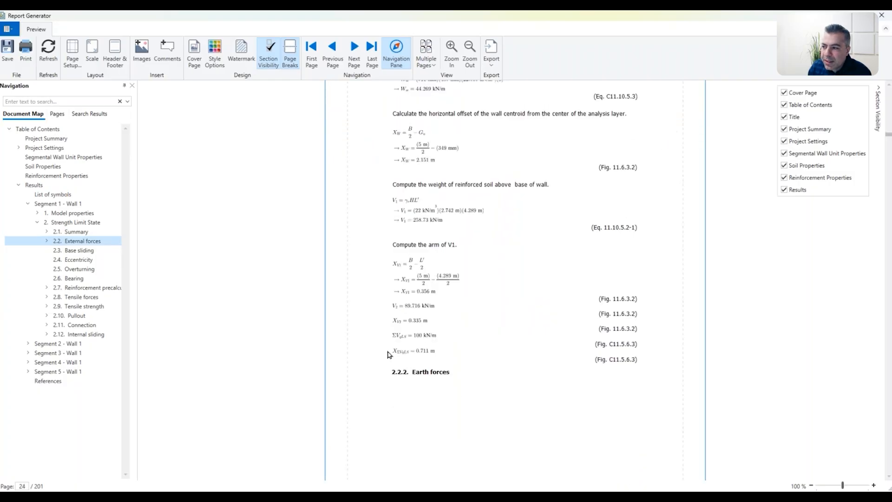
{"action": "scroll", "coordinate": [390, 353], "scroll_direction": "down", "scroll_amount": 1}
{"action": "scroll", "coordinate": [376, 271], "scroll_direction": "down", "scroll_amount": 15}
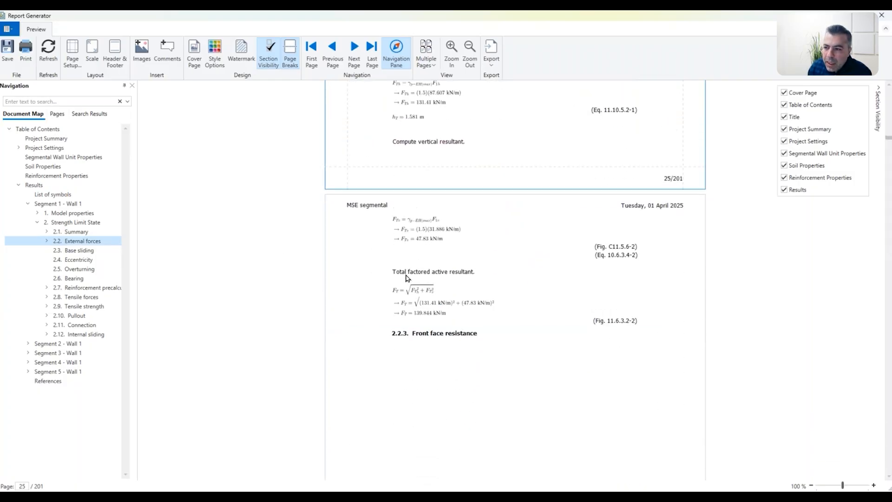
{"action": "left_click", "coordinate": [83, 252]}
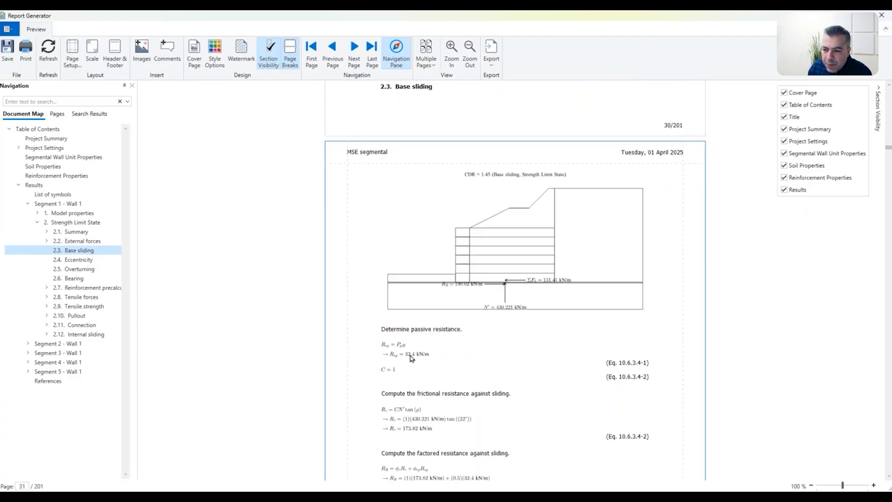
Step: Review Segment 1's 2.4 Eccentricity and 2.5 Overturning calculations
{"action": "scroll", "coordinate": [411, 357], "scroll_direction": "down", "scroll_amount": 9}
{"action": "scroll", "coordinate": [408, 351], "scroll_direction": "up", "scroll_amount": 6}
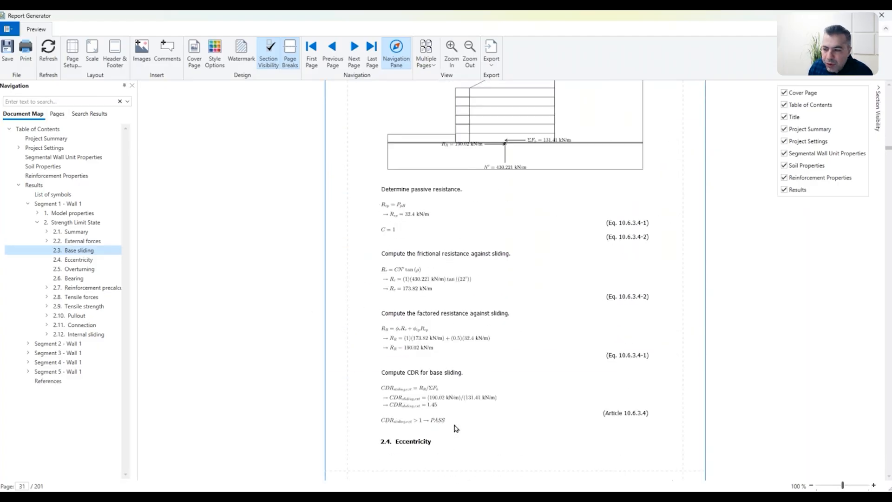
{"action": "left_click", "coordinate": [82, 261]}
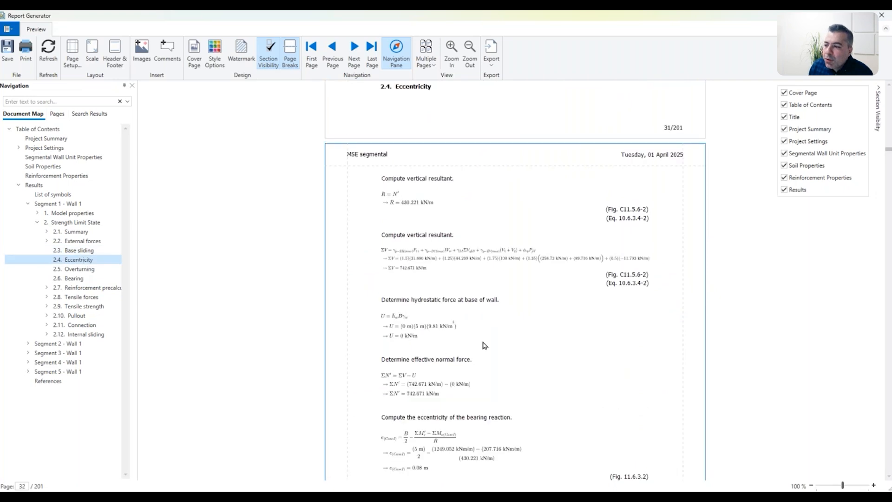
{"action": "scroll", "coordinate": [475, 353], "scroll_direction": "down", "scroll_amount": 4}
{"action": "left_click", "coordinate": [79, 269]}
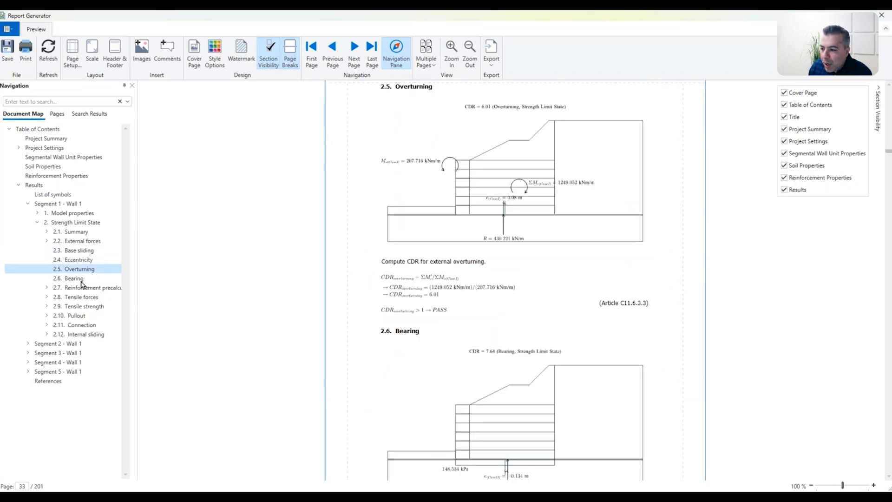
Step: Open 2.6 Bearing and scroll down to the nominal bearing resistance calculation
{"action": "left_click", "coordinate": [73, 278]}
{"action": "scroll", "coordinate": [412, 368], "scroll_direction": "down", "scroll_amount": 5}
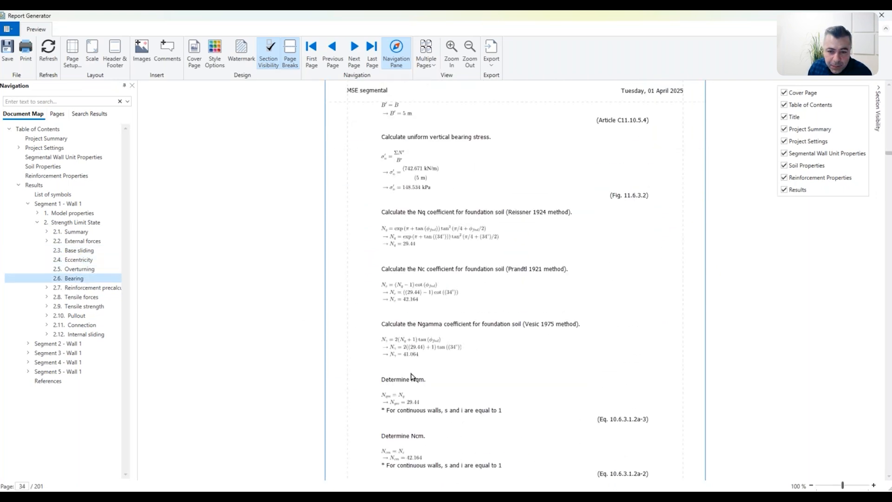
{"action": "scroll", "coordinate": [412, 375], "scroll_direction": "down", "scroll_amount": 2}
{"action": "scroll", "coordinate": [422, 372], "scroll_direction": "up", "scroll_amount": 2}
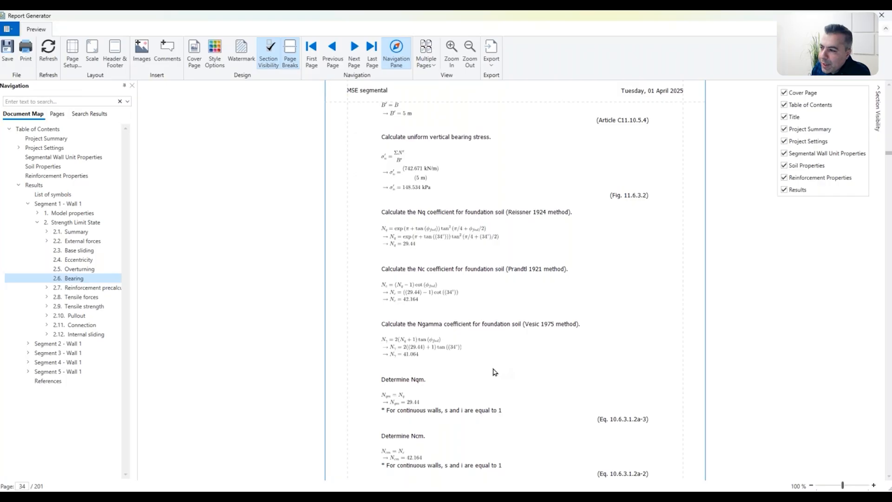
{"action": "scroll", "coordinate": [493, 369], "scroll_direction": "down", "scroll_amount": 2}
{"action": "scroll", "coordinate": [493, 370], "scroll_direction": "down", "scroll_amount": 1}
{"action": "scroll", "coordinate": [493, 369], "scroll_direction": "down", "scroll_amount": 3}
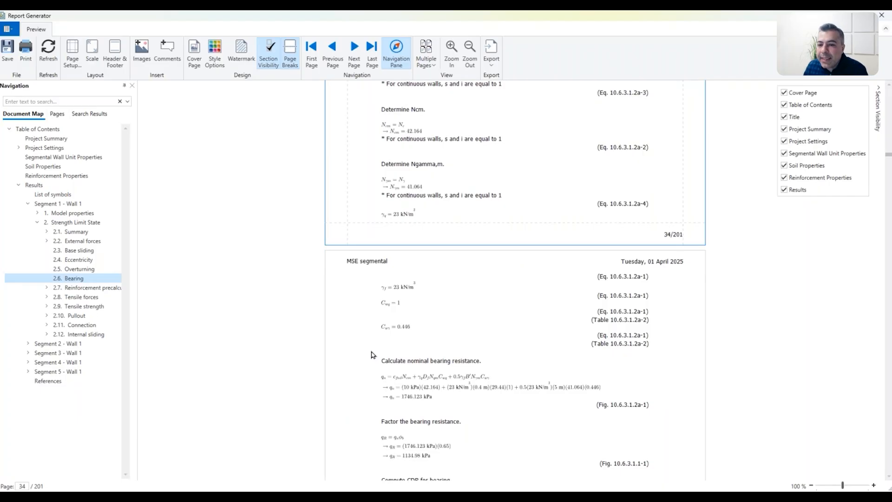
{"action": "scroll", "coordinate": [374, 358], "scroll_direction": "down", "scroll_amount": 15}
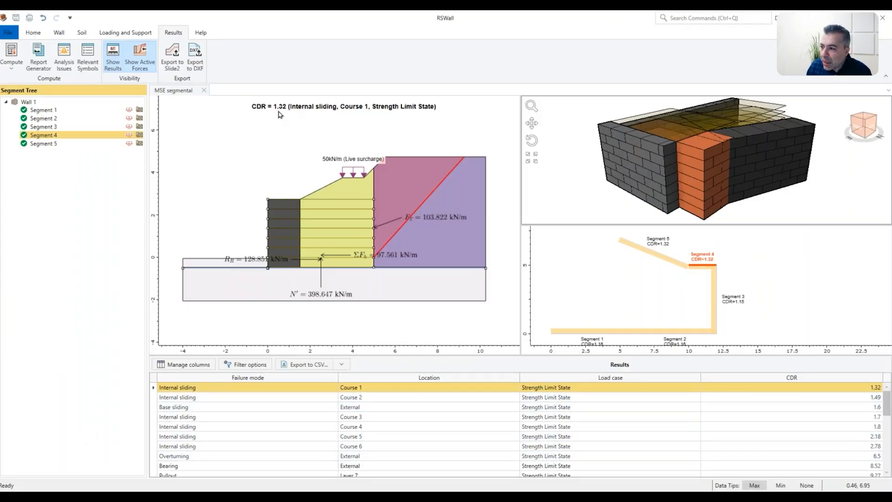
Step: Filter Segment 1's results by Base sliding and Bearing, then remove both filters
{"action": "left_click", "coordinate": [712, 312]}
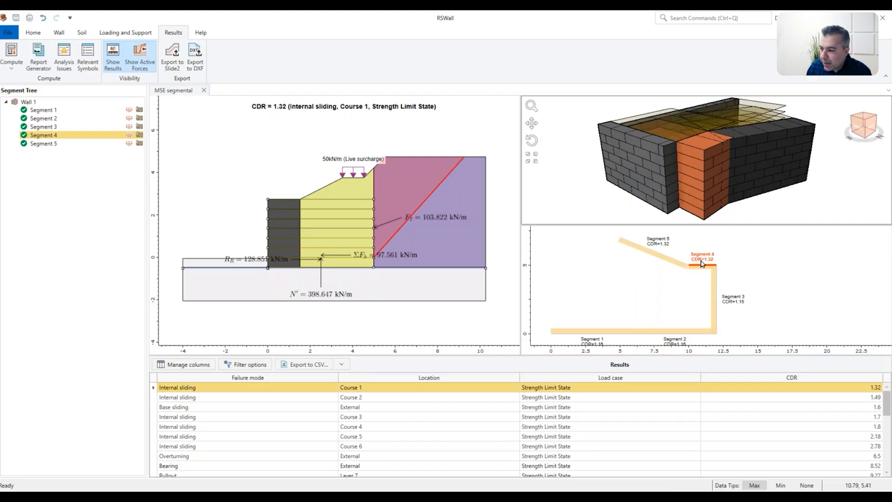
{"action": "left_click", "coordinate": [55, 110]}
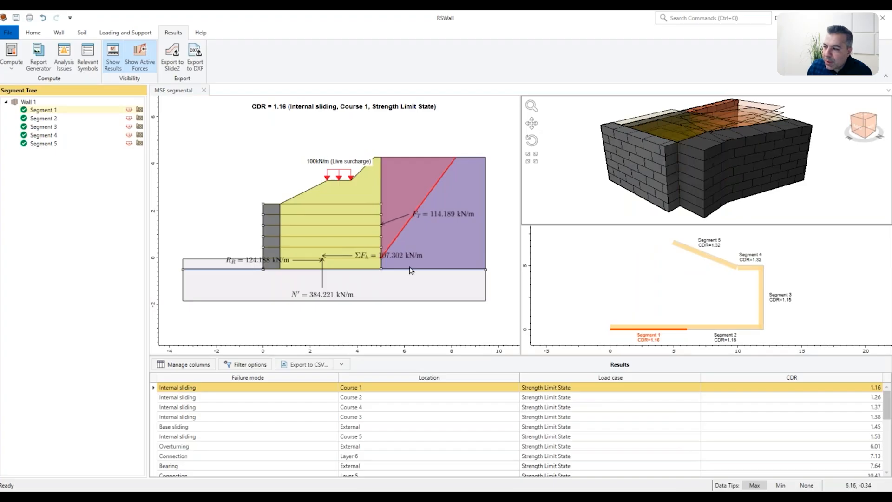
{"action": "left_click", "coordinate": [266, 368]}
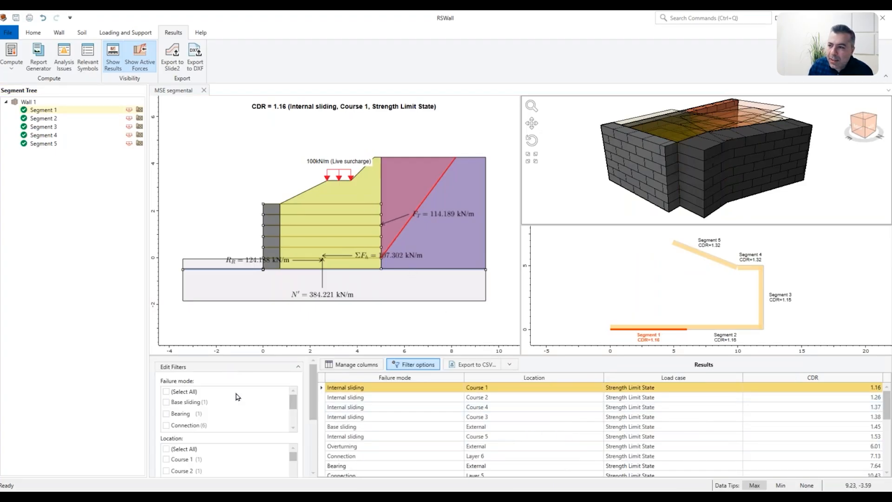
{"action": "left_click", "coordinate": [166, 403]}
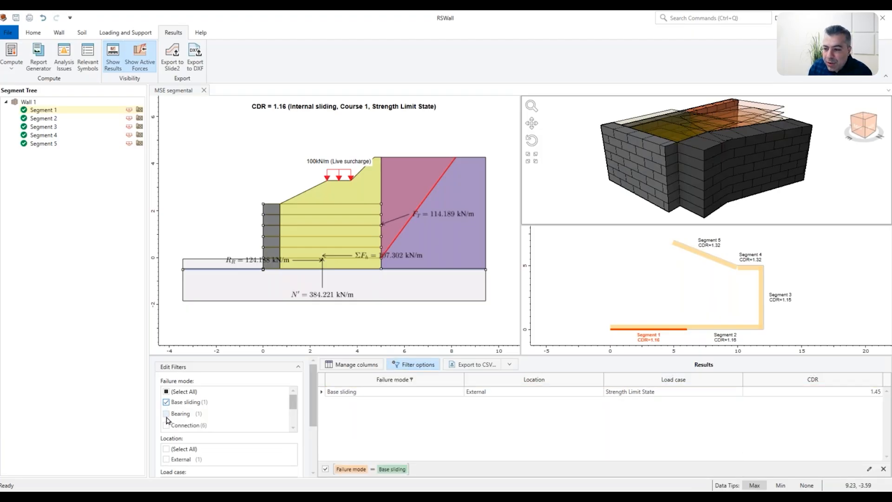
{"action": "left_click", "coordinate": [166, 414]}
{"action": "scroll", "coordinate": [168, 419], "scroll_direction": "down", "scroll_amount": 2}
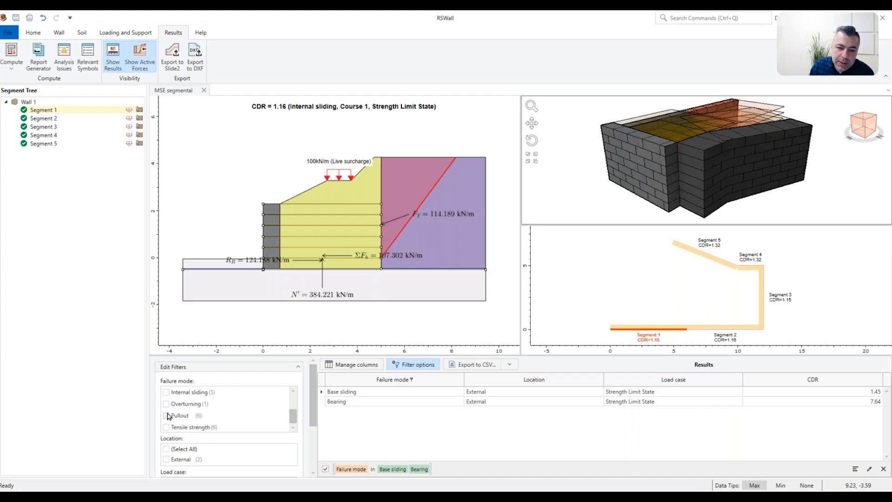
{"action": "left_click", "coordinate": [167, 403]}
{"action": "left_click", "coordinate": [168, 404]}
{"action": "scroll", "coordinate": [168, 403], "scroll_direction": "up", "scroll_amount": 2}
{"action": "left_click", "coordinate": [166, 403]}
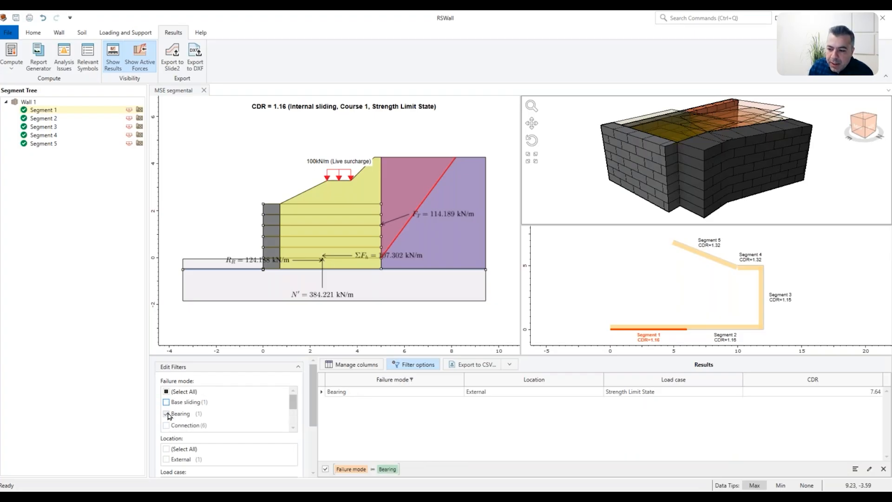
{"action": "left_click", "coordinate": [167, 413]}
Step: Show only Connection, Pullout and Tensile strength results, then clear the filter entirely
{"action": "left_click", "coordinate": [167, 425]}
{"action": "scroll", "coordinate": [170, 427], "scroll_direction": "down", "scroll_amount": 2}
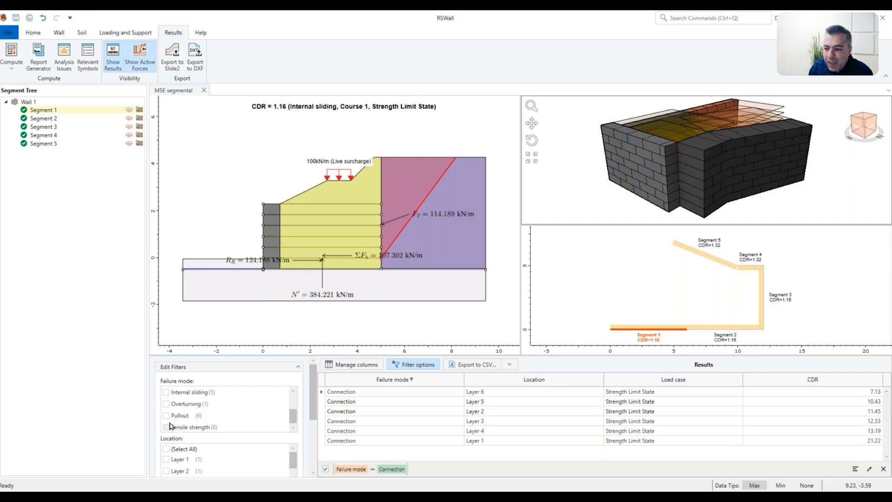
{"action": "left_click", "coordinate": [166, 415]}
{"action": "left_click", "coordinate": [167, 426]}
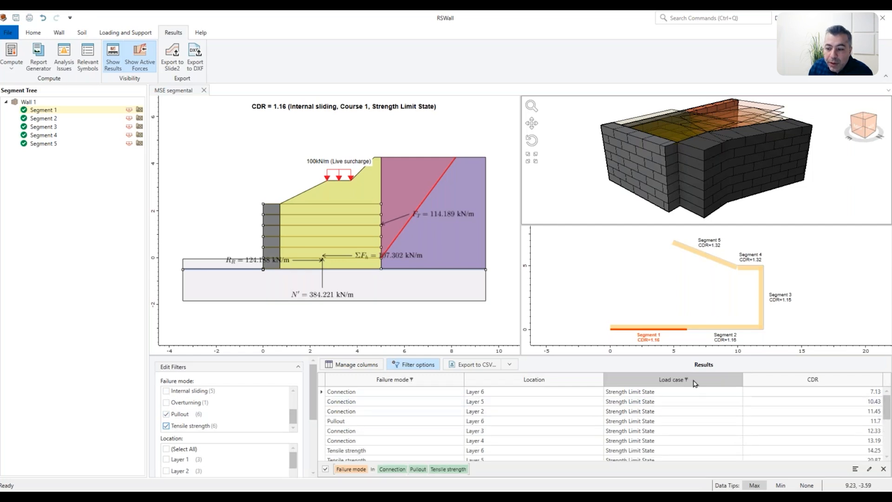
{"action": "scroll", "coordinate": [849, 415], "scroll_direction": "down", "scroll_amount": 3}
{"action": "scroll", "coordinate": [849, 415], "scroll_direction": "up", "scroll_amount": 3}
{"action": "left_click", "coordinate": [166, 415]}
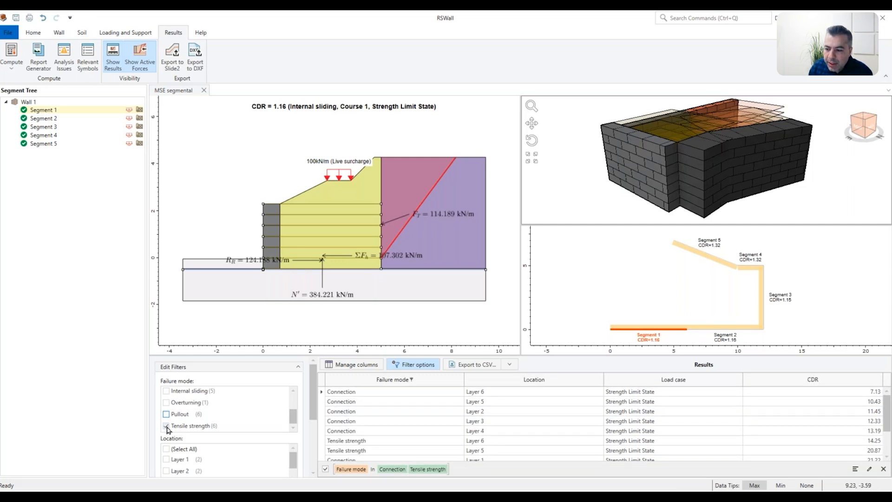
{"action": "left_click", "coordinate": [166, 426]}
{"action": "scroll", "coordinate": [167, 426], "scroll_direction": "up", "scroll_amount": 2}
{"action": "left_click", "coordinate": [166, 426]}
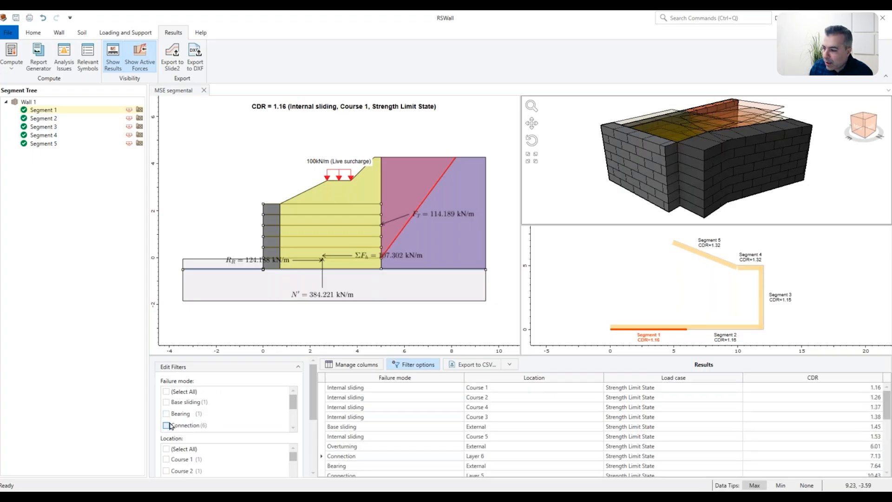
Step: Export Wall 1 with all five segments to Slide2
{"action": "left_click", "coordinate": [174, 71]}
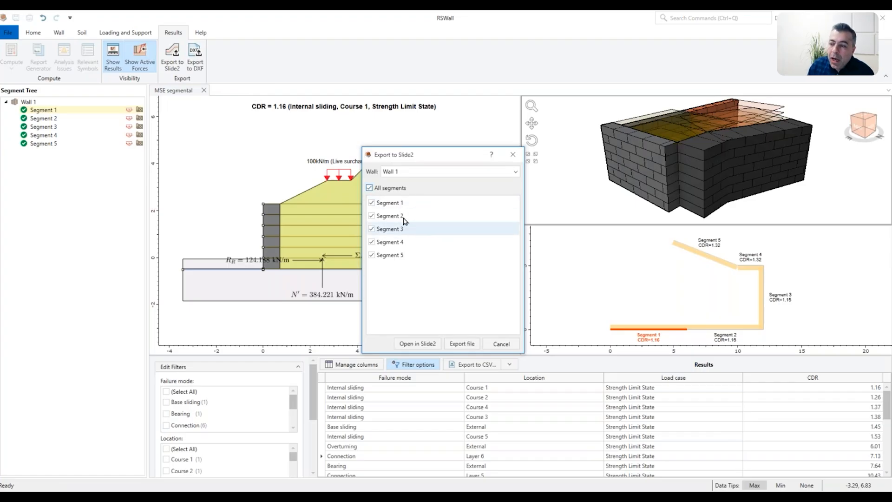
{"action": "left_click", "coordinate": [418, 345]}
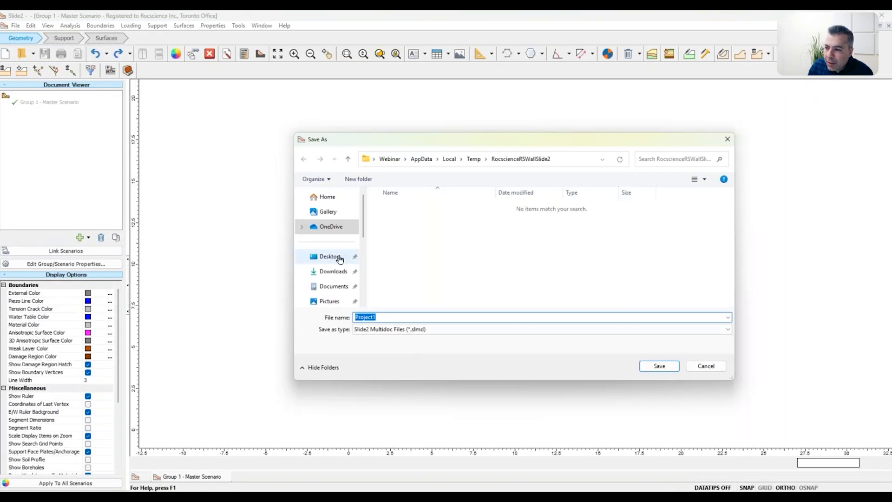
Step: Save the Slide2 project as Project1 in Desktop\test and acknowledge the water-table import warning
{"action": "left_click", "coordinate": [334, 257]}
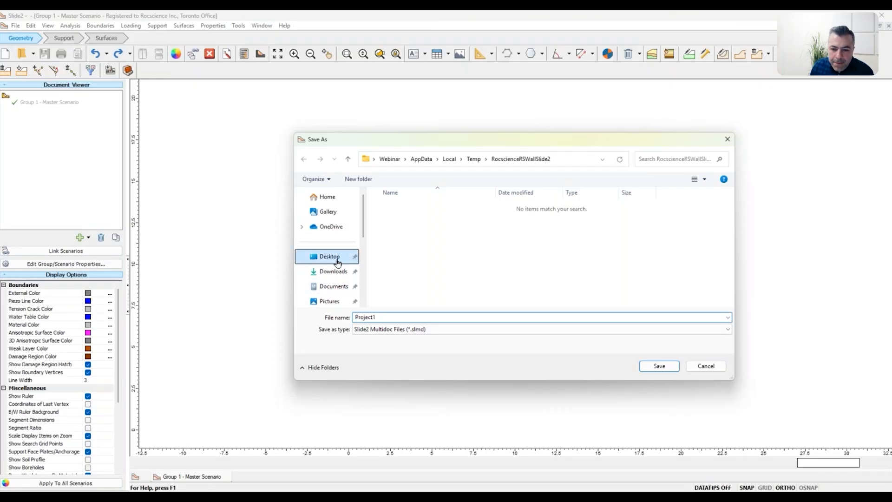
{"action": "scroll", "coordinate": [420, 263], "scroll_direction": "down", "scroll_amount": 3}
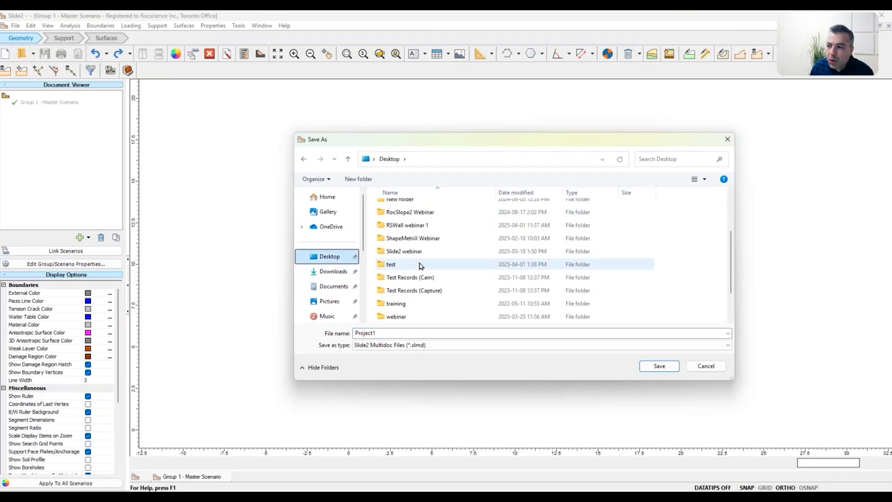
{"action": "double_click", "coordinate": [393, 264]}
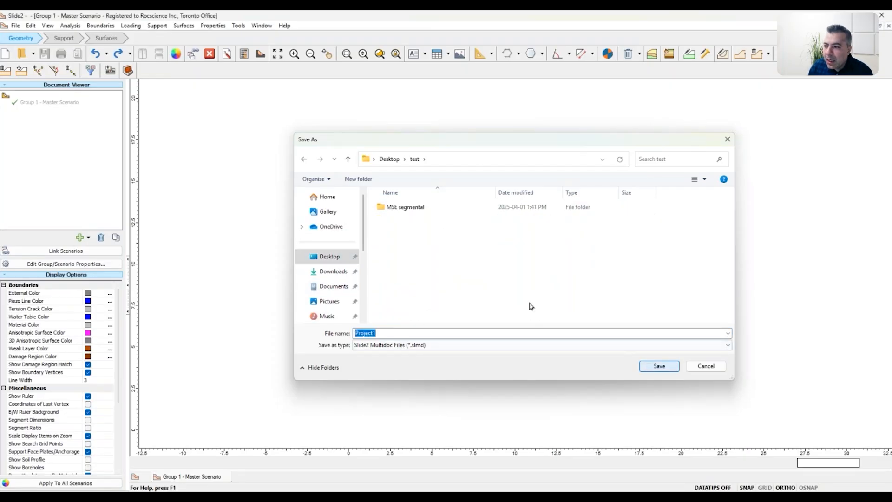
{"action": "left_click", "coordinate": [655, 366]}
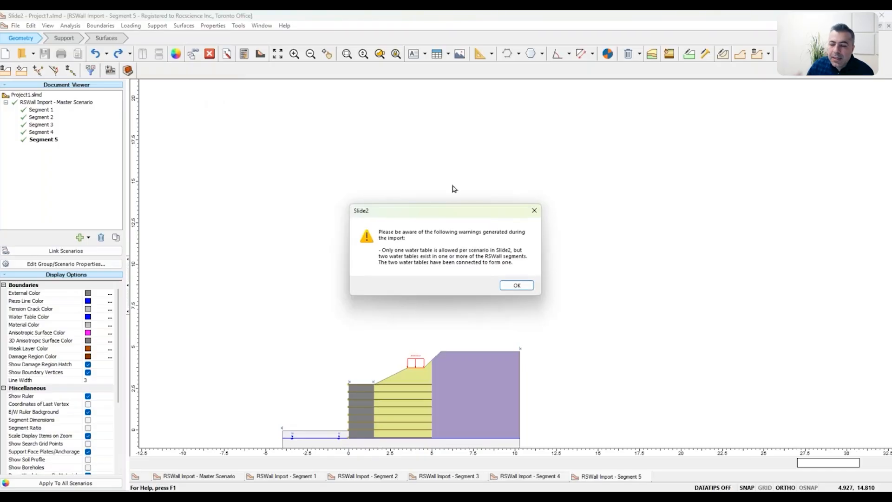
{"action": "left_click", "coordinate": [521, 286]}
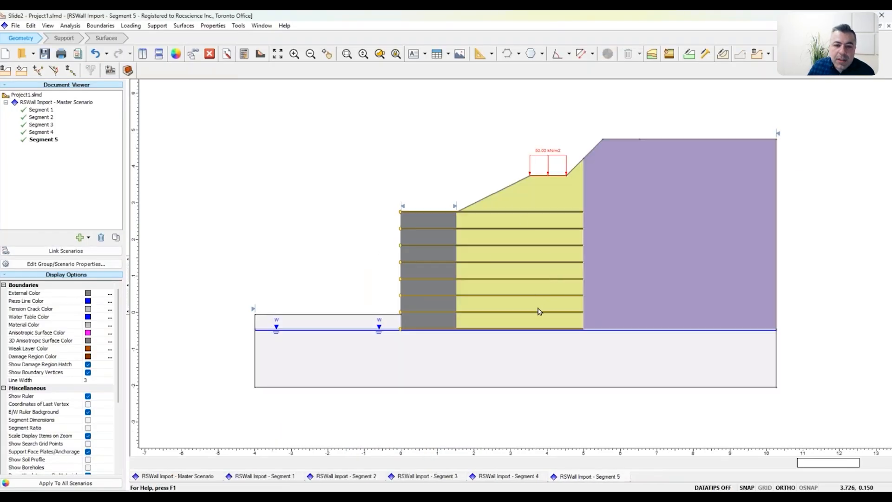
{"action": "right_click", "coordinate": [538, 312]}
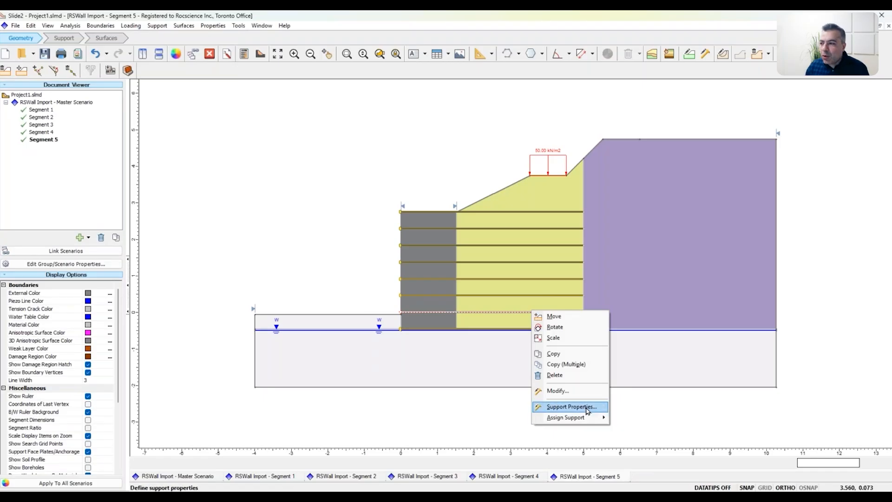
{"action": "left_click", "coordinate": [587, 407]}
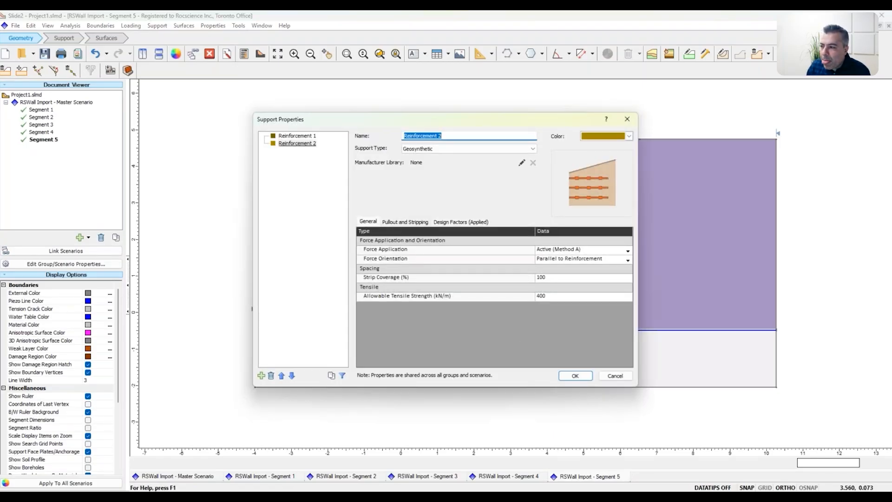
{"action": "left_click", "coordinate": [304, 137]}
{"action": "left_click", "coordinate": [307, 145]}
{"action": "left_click", "coordinate": [627, 377]}
{"action": "right_click", "coordinate": [622, 269]}
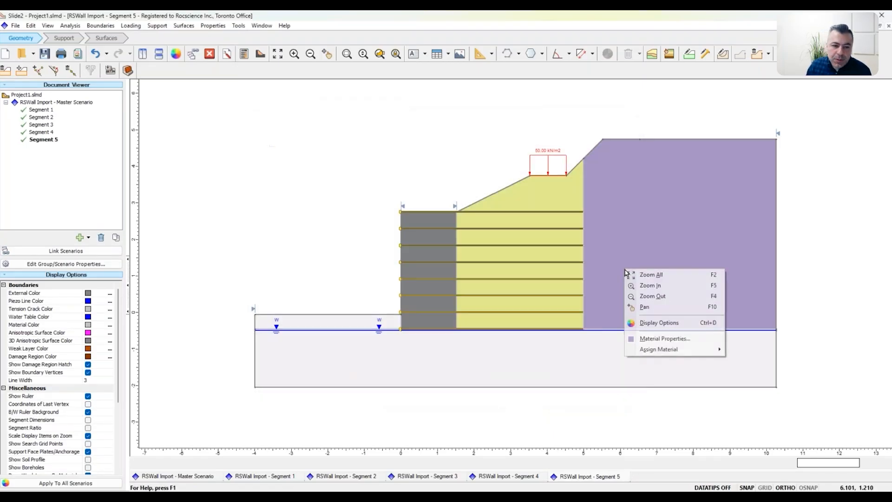
{"action": "left_click", "coordinate": [515, 306]}
{"action": "right_click", "coordinate": [516, 305]}
{"action": "left_click", "coordinate": [555, 373]}
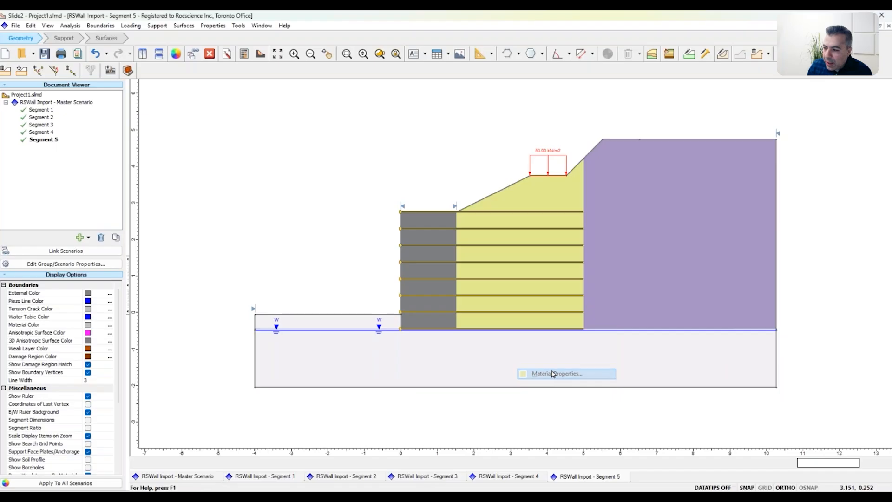
{"action": "left_click", "coordinate": [290, 129]}
{"action": "left_click", "coordinate": [286, 121]}
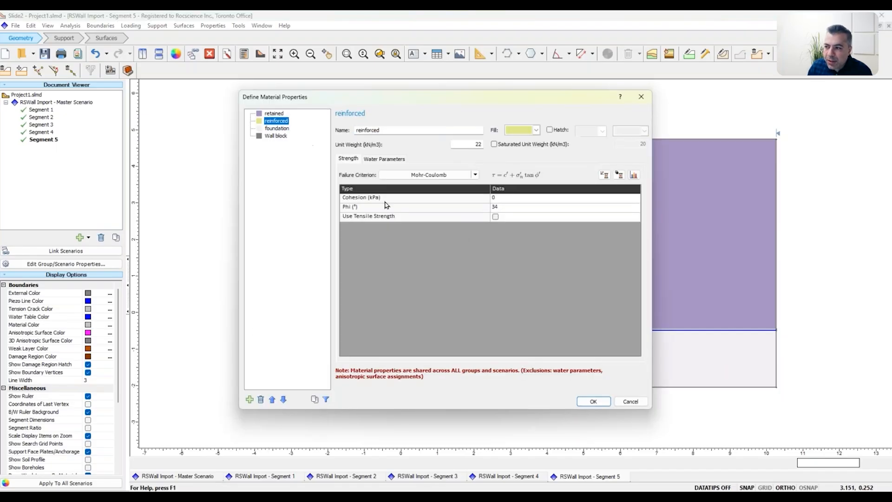
{"action": "left_click", "coordinate": [278, 135]}
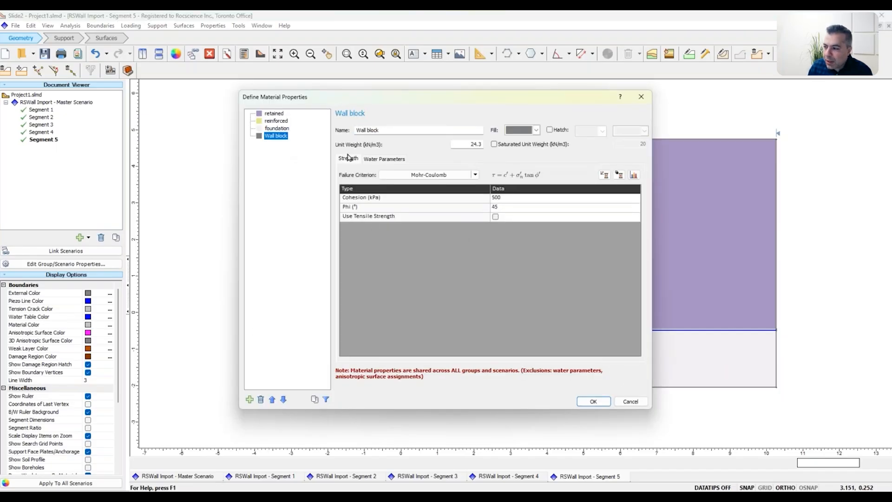
{"action": "left_click", "coordinate": [515, 198]}
{"action": "left_click", "coordinate": [630, 401]}
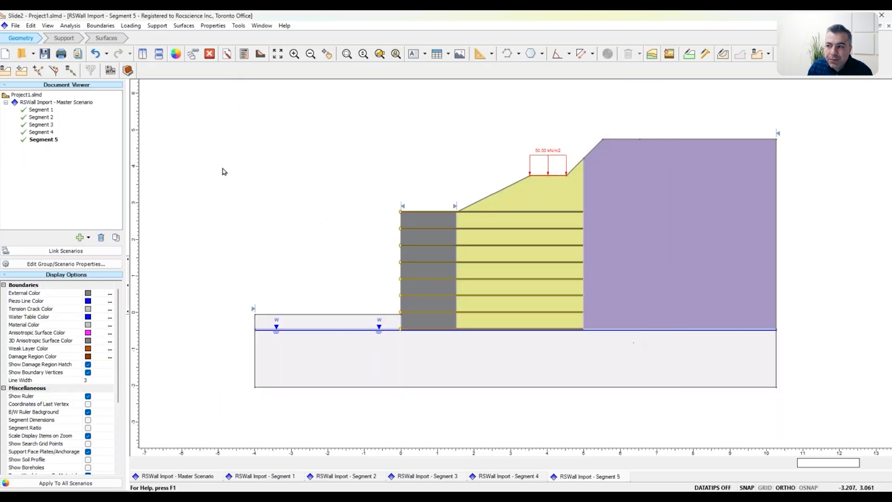
Step: On the Master Scenario, replace Bishop simplified with Spencer in Project Settings methods
{"action": "left_click", "coordinate": [43, 132]}
{"action": "left_click", "coordinate": [50, 124]}
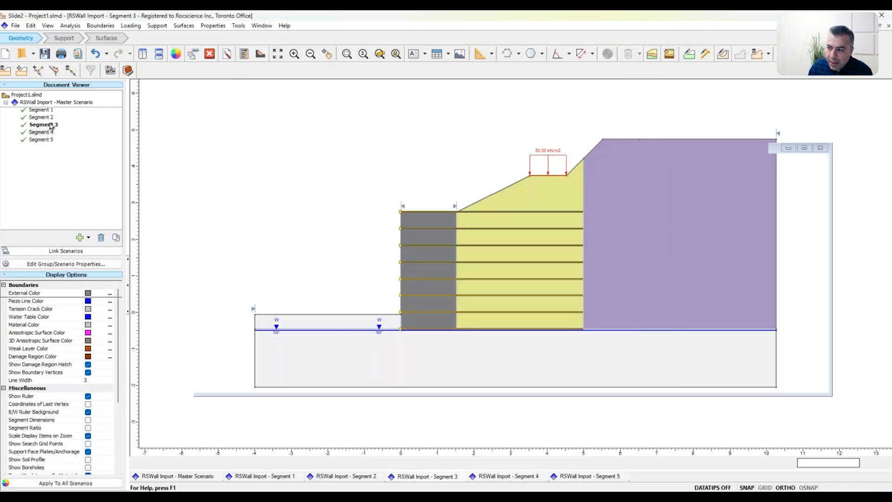
{"action": "left_click", "coordinate": [50, 132]}
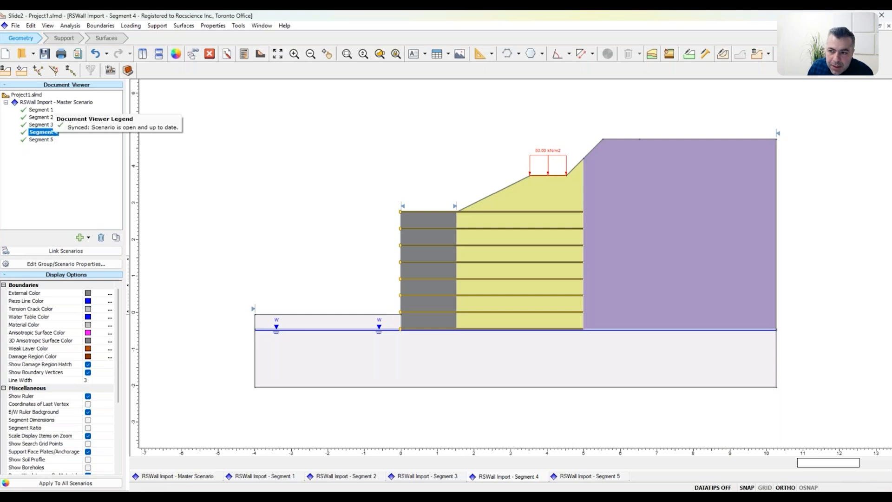
{"action": "left_click", "coordinate": [52, 102]}
{"action": "left_click", "coordinate": [70, 26]}
{"action": "left_click", "coordinate": [90, 36]}
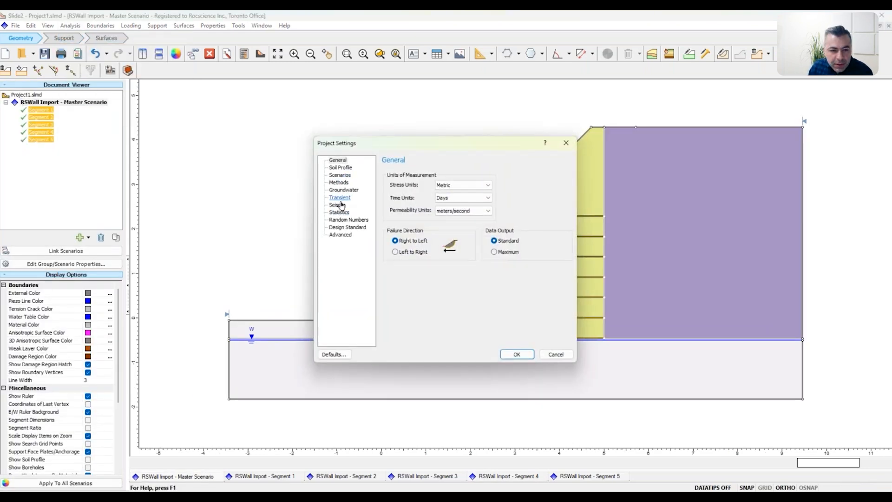
{"action": "left_click", "coordinate": [339, 183]}
{"action": "left_click", "coordinate": [411, 215]}
{"action": "left_click", "coordinate": [409, 288]}
{"action": "left_click", "coordinate": [517, 355]}
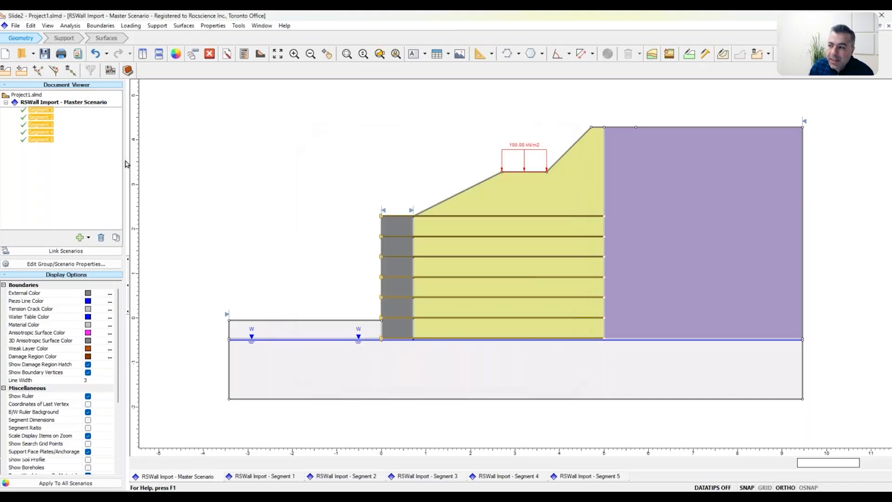
Step: With Segment 5 active, set the slip-surface search to Non-Circular surfaces
{"action": "left_click", "coordinate": [43, 139]}
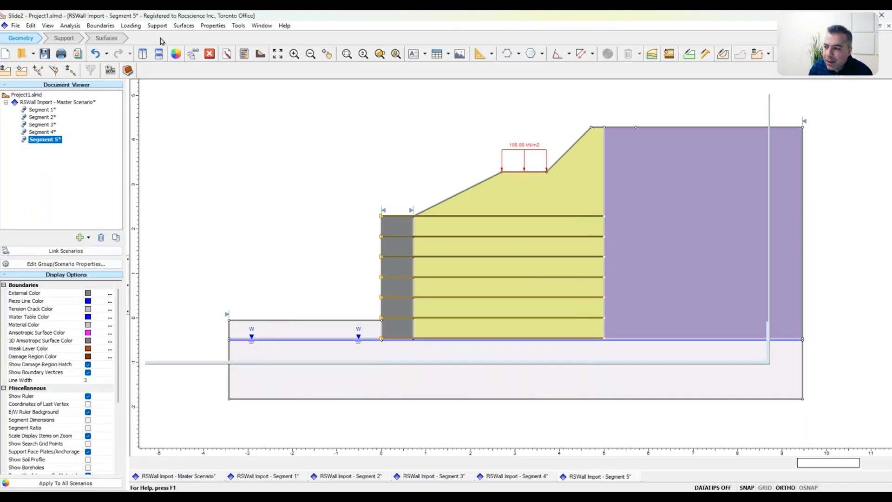
{"action": "left_click", "coordinate": [177, 27]}
{"action": "left_click", "coordinate": [192, 38]}
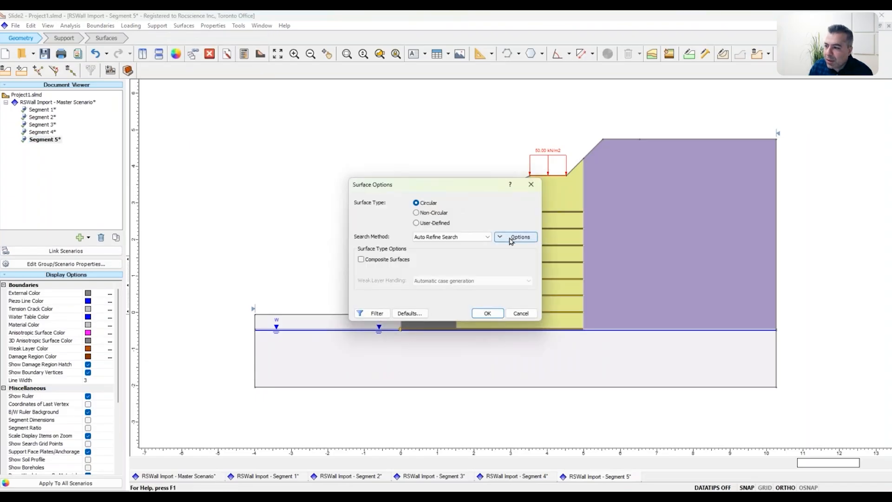
{"action": "left_click", "coordinate": [428, 212]}
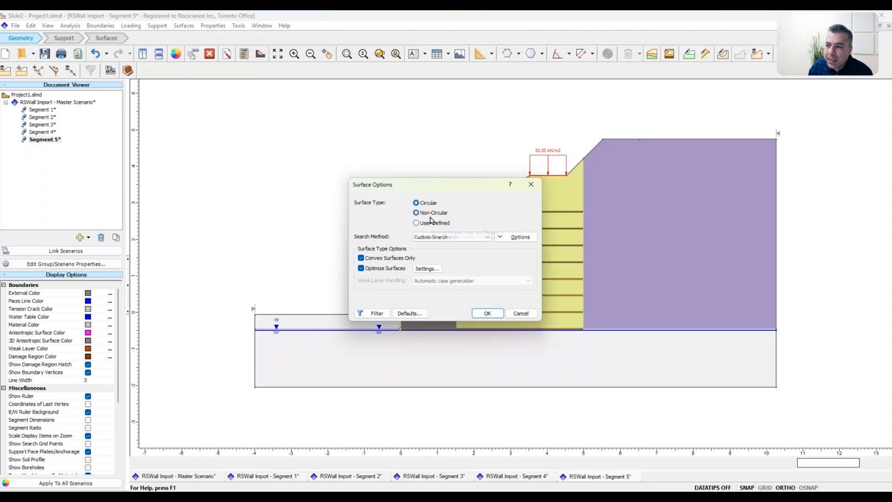
{"action": "left_click", "coordinate": [486, 314]}
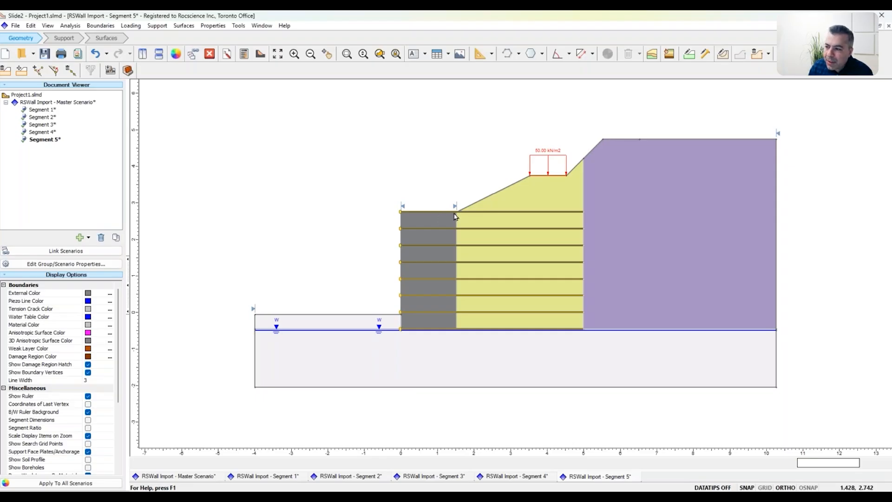
Step: Save and compute all scenarios, then open all six in Interpret
{"action": "left_click", "coordinate": [244, 54]}
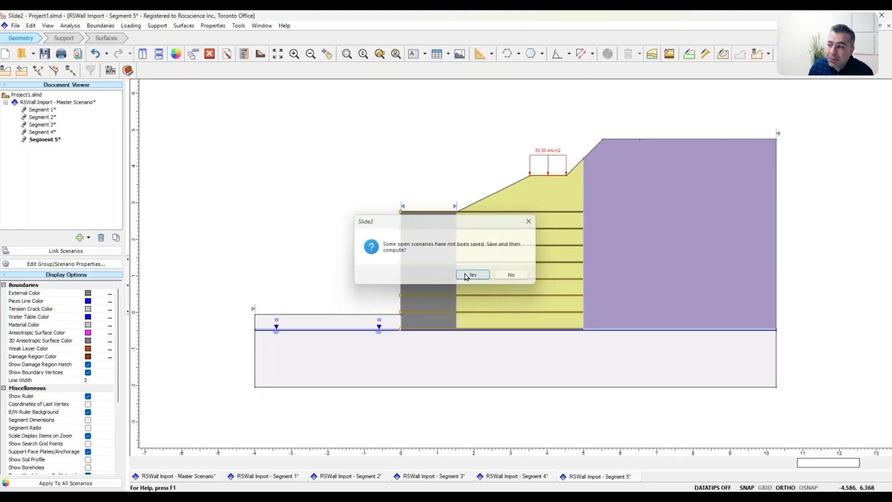
{"action": "left_click", "coordinate": [469, 275]}
{"action": "left_click", "coordinate": [550, 375]}
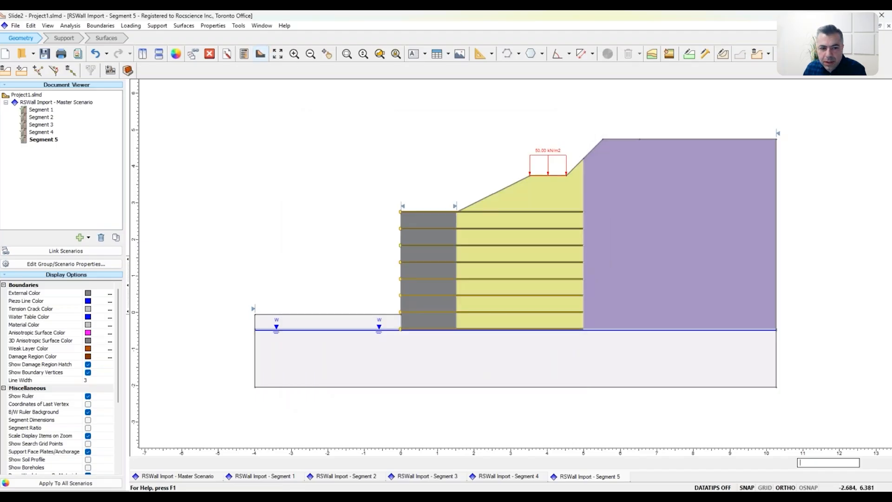
{"action": "left_click", "coordinate": [261, 54]}
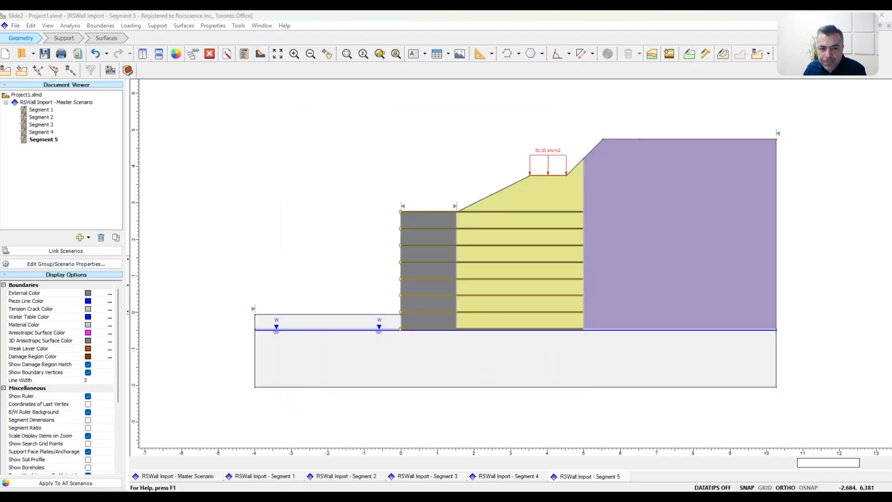
{"action": "left_click", "coordinate": [560, 346]}
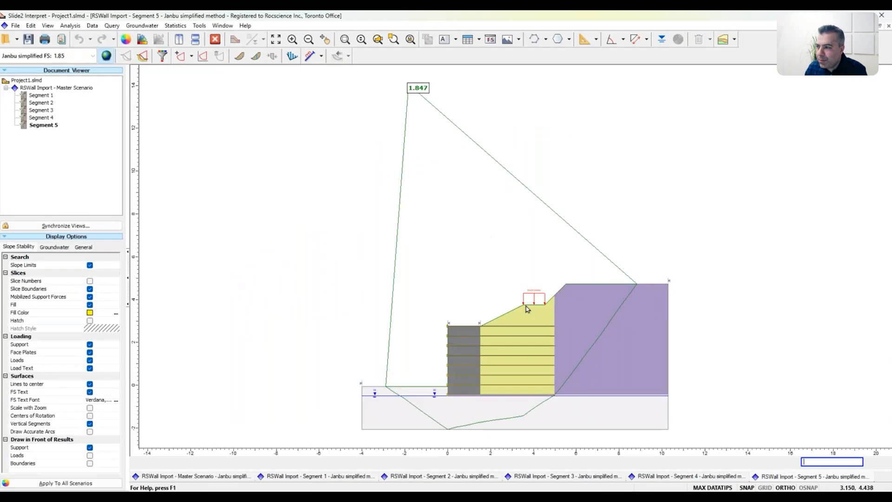
Step: Compare Segment 5 (safety factor 1.847) against Segment 4 (2.047), then bring RSWall back
{"action": "left_click", "coordinate": [46, 126]}
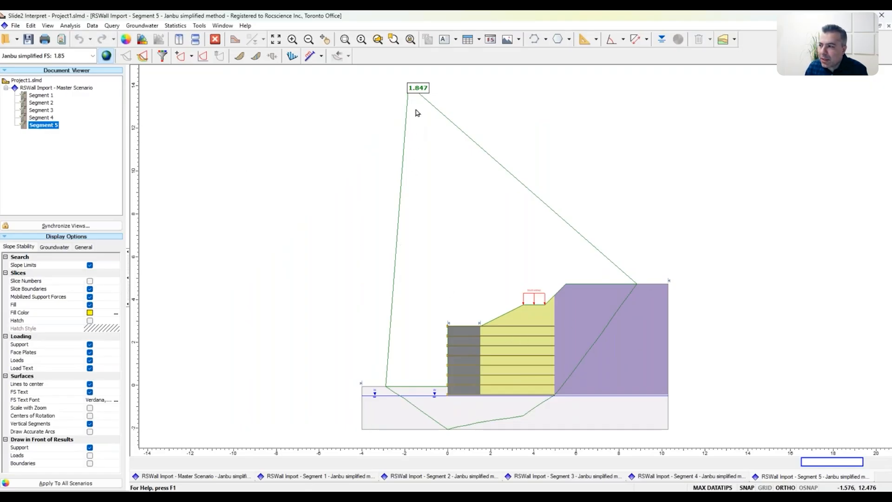
{"action": "left_click", "coordinate": [45, 119]}
{"action": "left_click", "coordinate": [47, 125]}
{"action": "mouse_move", "coordinate": [553, 210]}
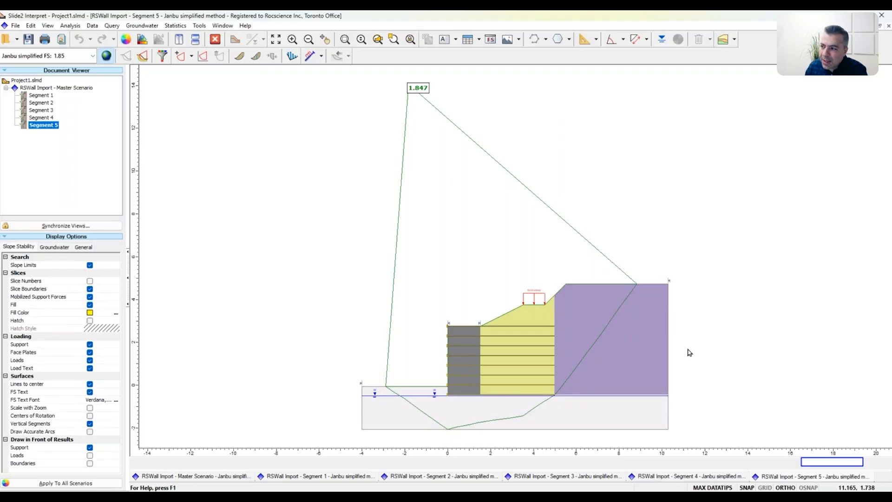
{"action": "left_click", "coordinate": [46, 119]}
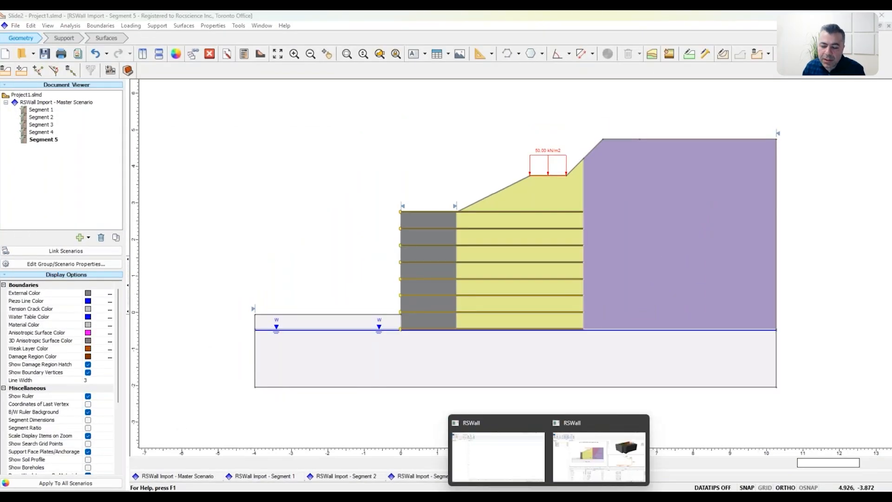
{"action": "left_click", "coordinate": [592, 462]}
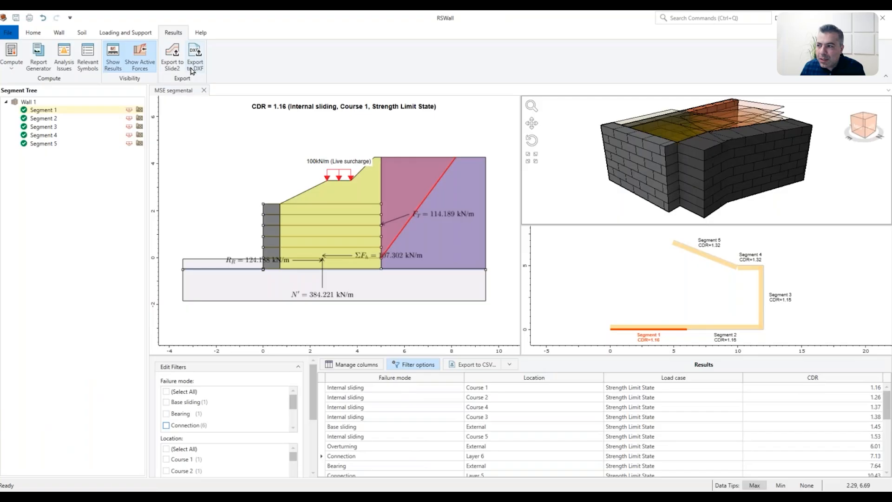
Step: From the Help tab, choose Access RSInsight+ to open its sign-in page
{"action": "left_click", "coordinate": [201, 32]}
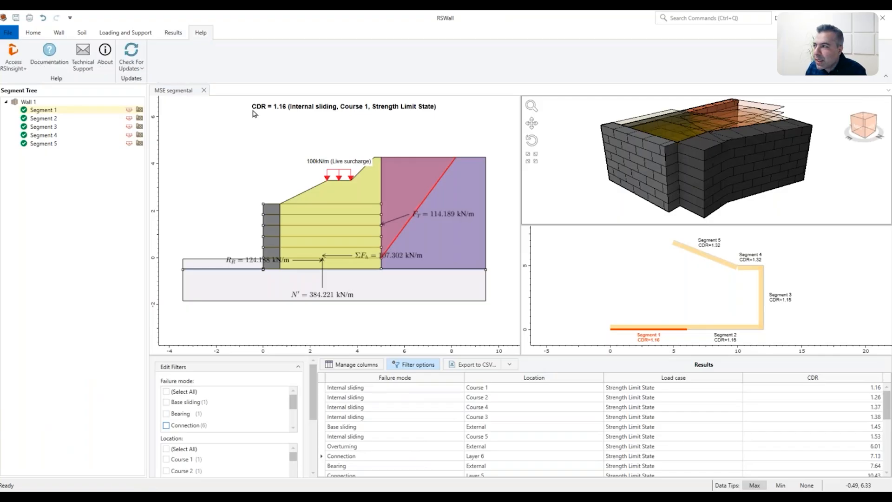
{"action": "left_click", "coordinate": [21, 73]}
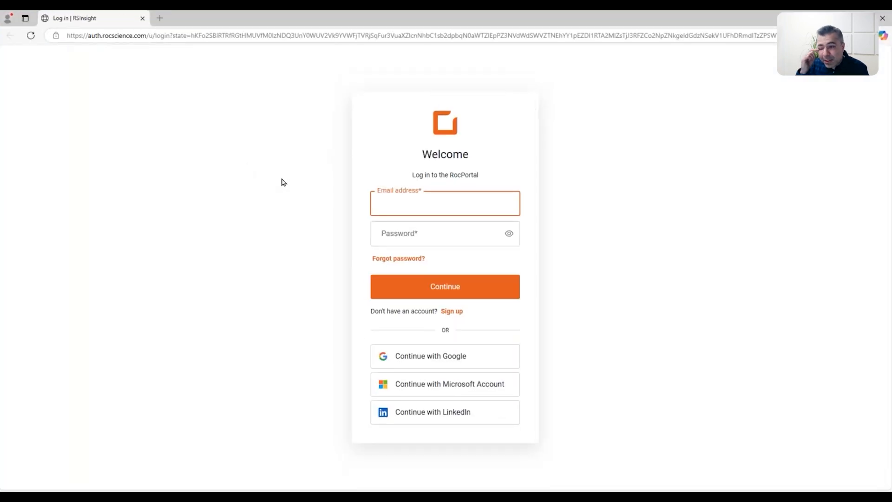
Step: Leave the RocPortal e-mail field unfilled, dismiss its saved-login suggestions, and minimize the browser
{"action": "left_click", "coordinate": [442, 211]}
{"action": "left_click_drag", "start_coordinate": [449, 208], "coordinate": [617, 225]}
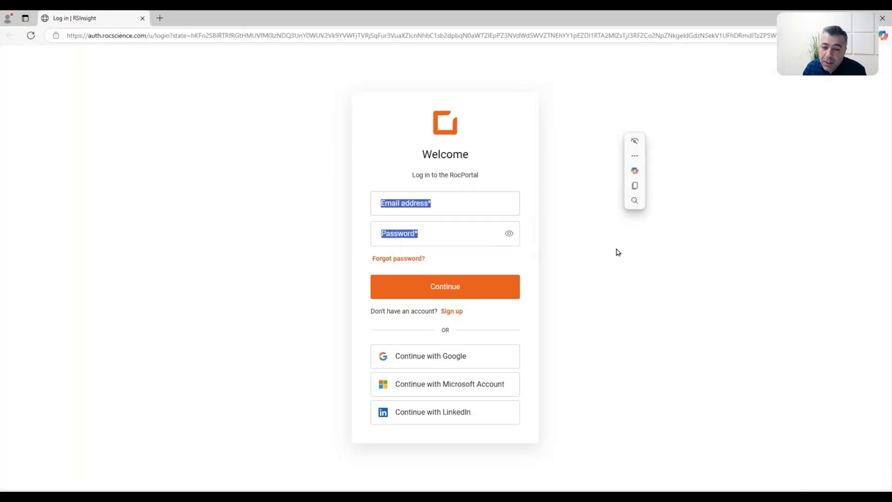
{"action": "left_click", "coordinate": [432, 206]}
{"action": "left_click", "coordinate": [552, 218]}
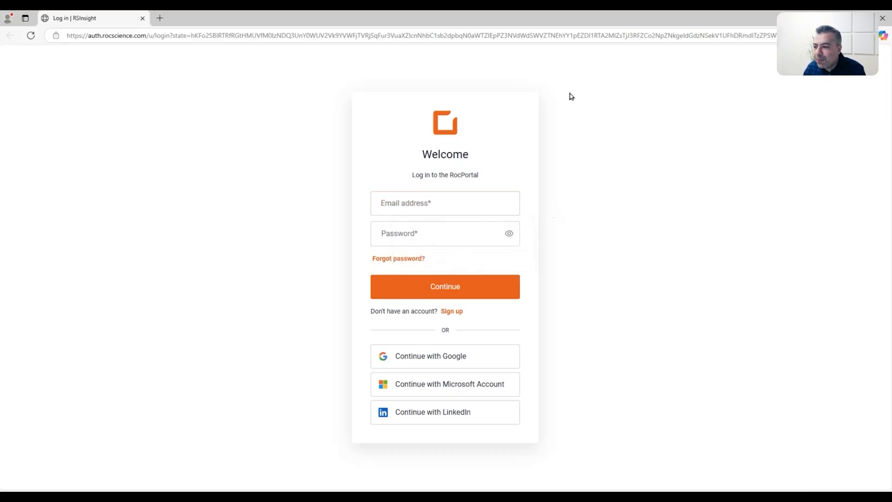
{"action": "left_click", "coordinate": [839, 18]}
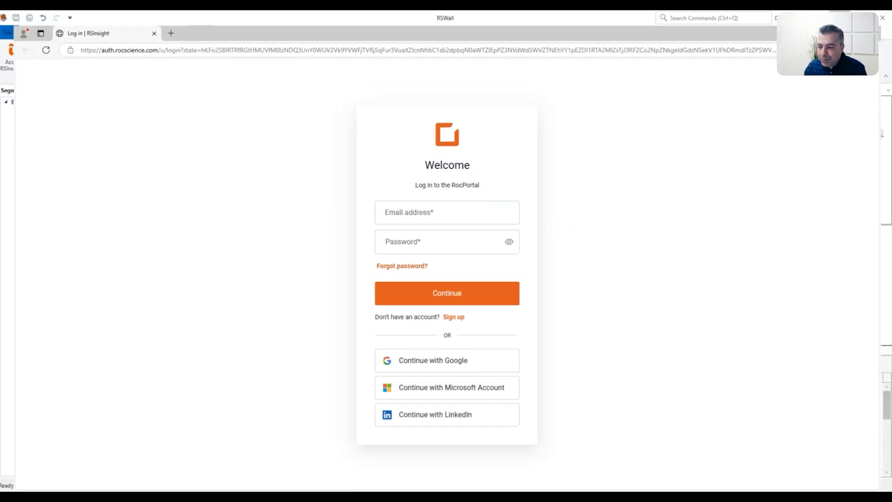
Step: Bring RSWall forward on the Results tab of the five-segment MSE wall
{"action": "mouse_move", "coordinate": [580, 497]}
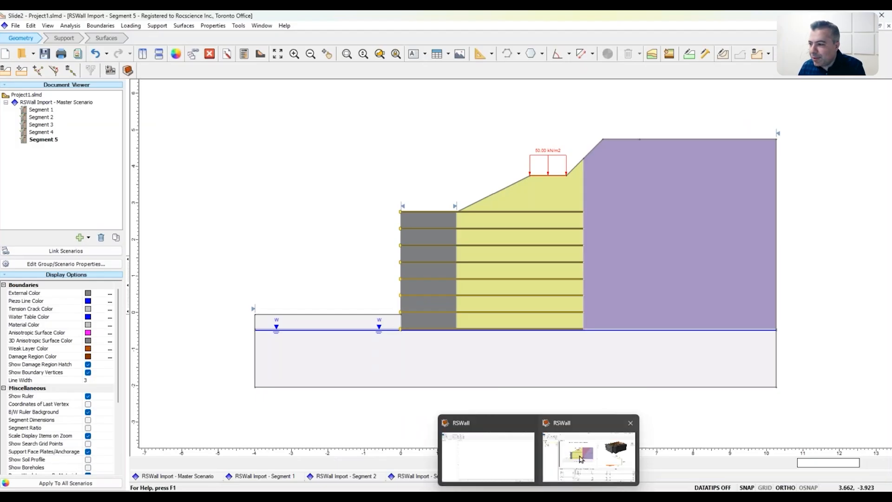
{"action": "left_click", "coordinate": [581, 455]}
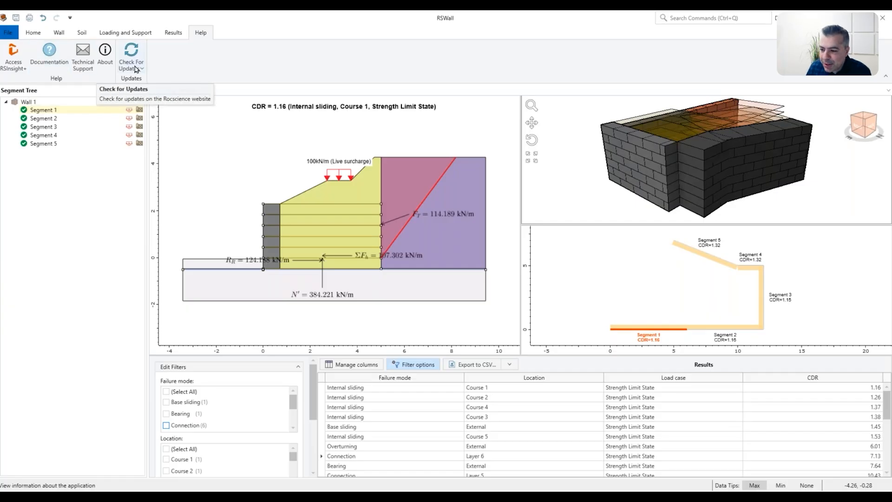
{"action": "left_click", "coordinate": [172, 34]}
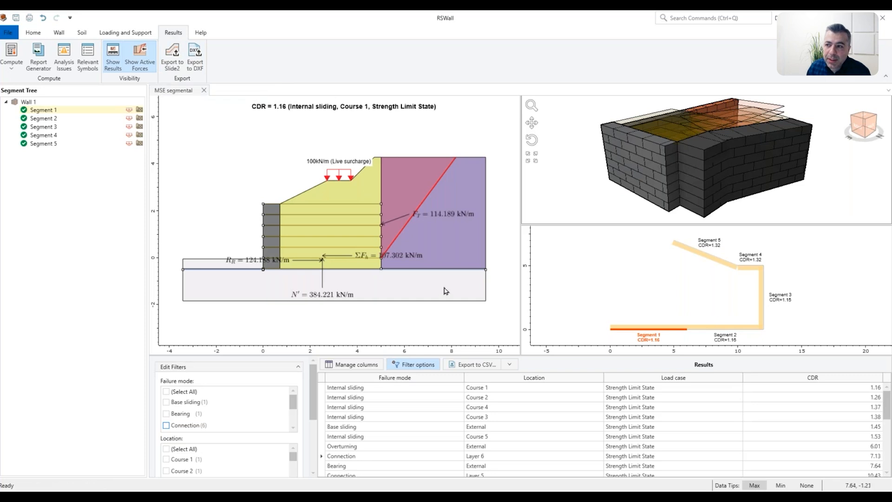
Step: Move File Explorer out of the way and drag the Gabion wall project window into view
{"action": "left_click", "coordinate": [456, 496]}
{"action": "left_click_drag", "start_coordinate": [502, 152], "coordinate": [0, 204]}
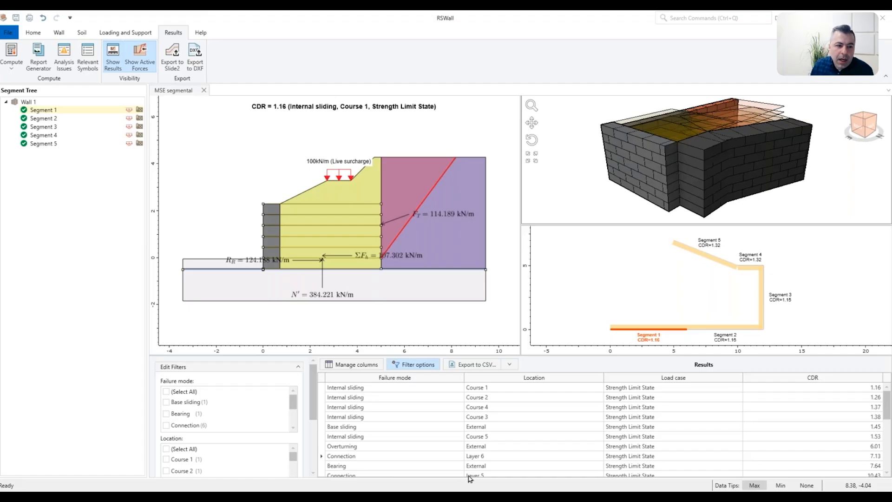
{"action": "mouse_move", "coordinate": [539, 499]}
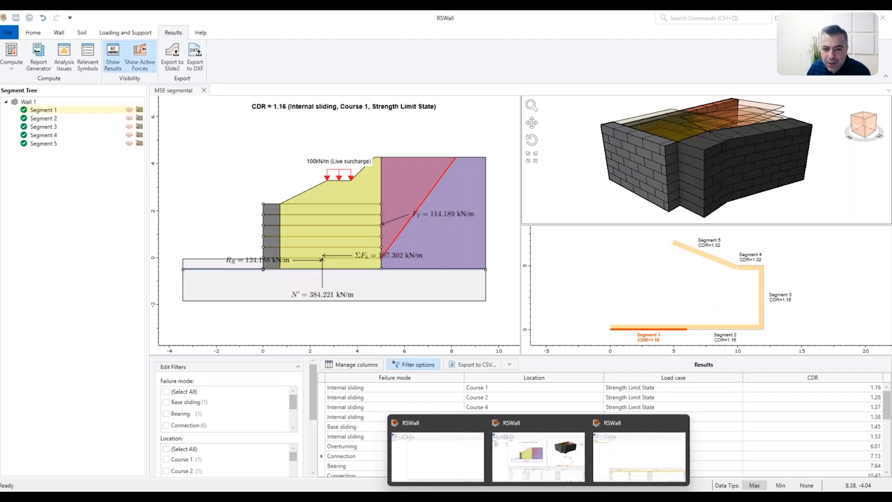
{"action": "left_click_drag", "start_coordinate": [0, 159], "coordinate": [348, 107]}
Step: Maximize the Gabion project and browse its Design Standard, Methodology and Failure modes settings, cancelling unchanged
{"action": "double_click", "coordinate": [346, 108]}
{"action": "left_click", "coordinate": [205, 58]}
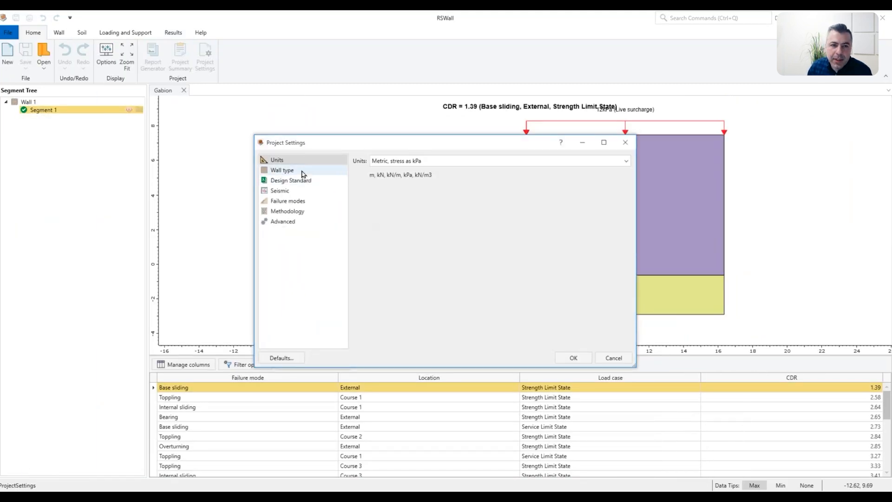
{"action": "left_click", "coordinate": [306, 212]}
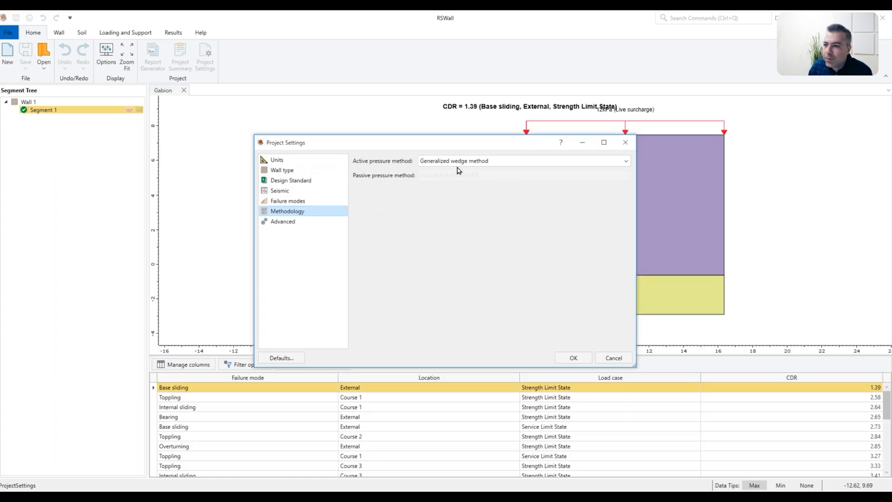
{"action": "left_click", "coordinate": [316, 203]}
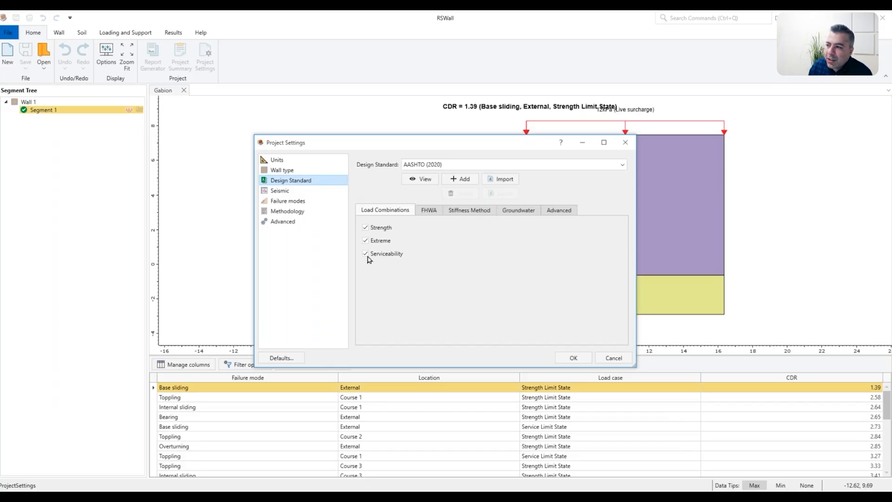
{"action": "left_click", "coordinate": [620, 359]}
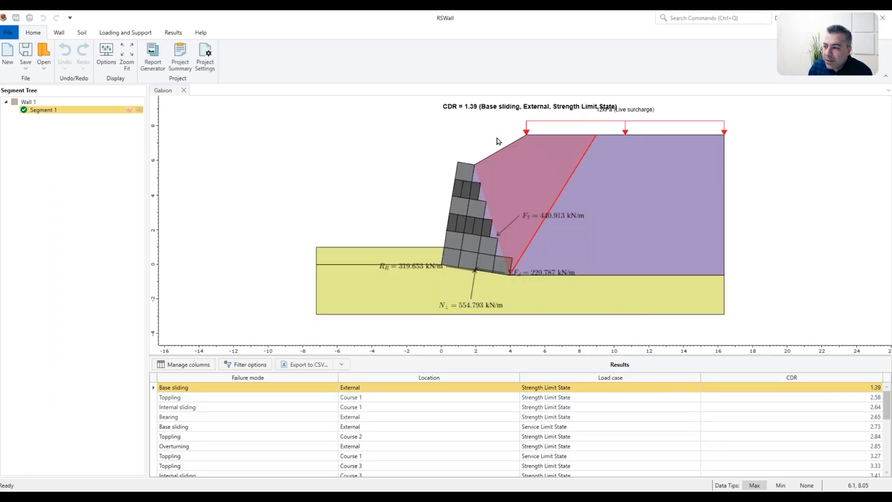
{"action": "scroll", "coordinate": [302, 192], "scroll_direction": "down", "scroll_amount": 1}
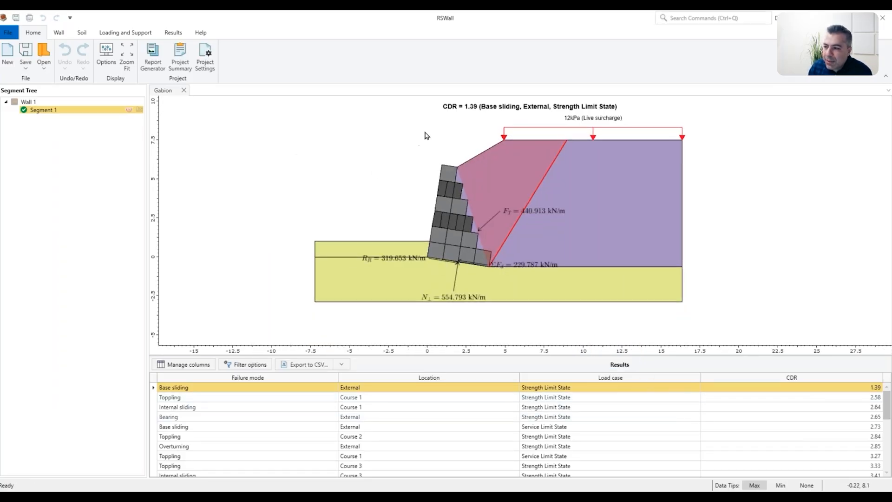
{"action": "left_click", "coordinate": [62, 33]}
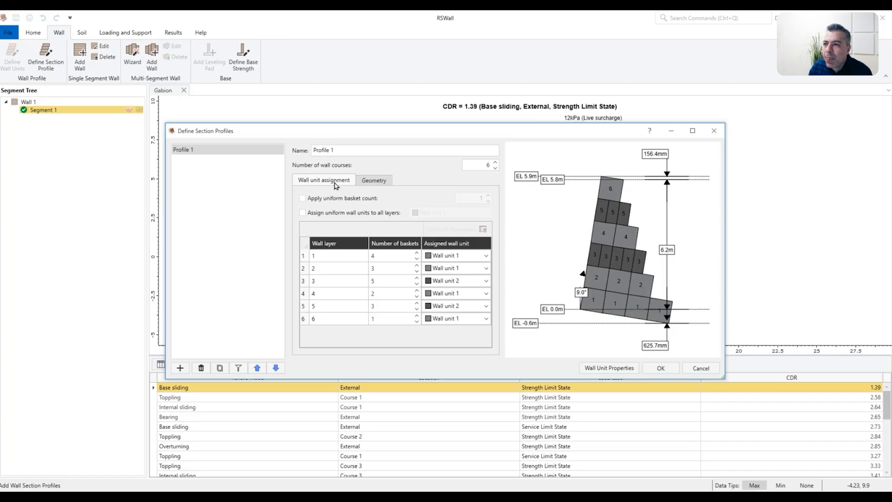
{"action": "left_click", "coordinate": [619, 367]}
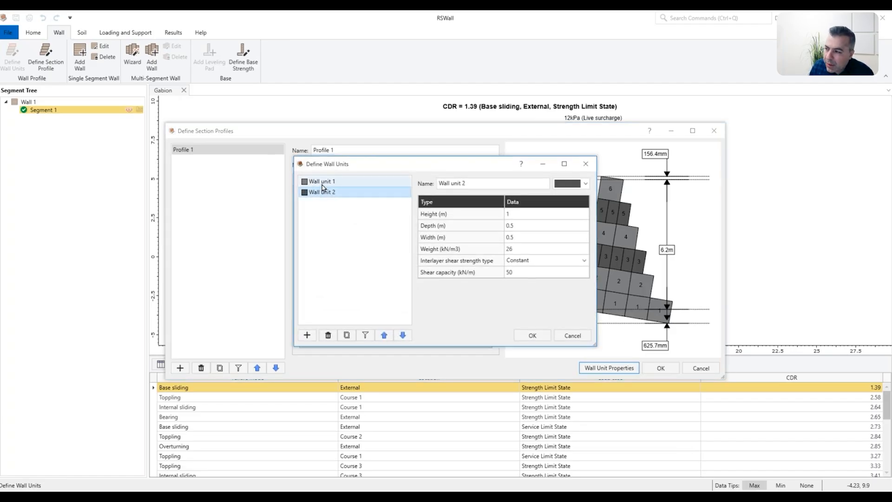
{"action": "left_click", "coordinate": [326, 194]}
{"action": "left_click", "coordinate": [520, 226]}
{"action": "left_click", "coordinate": [522, 235]}
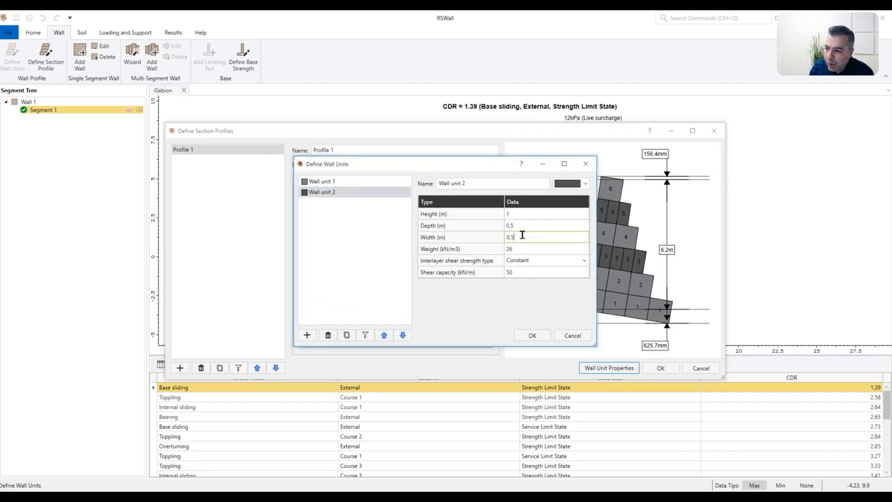
{"action": "left_click", "coordinate": [590, 335]}
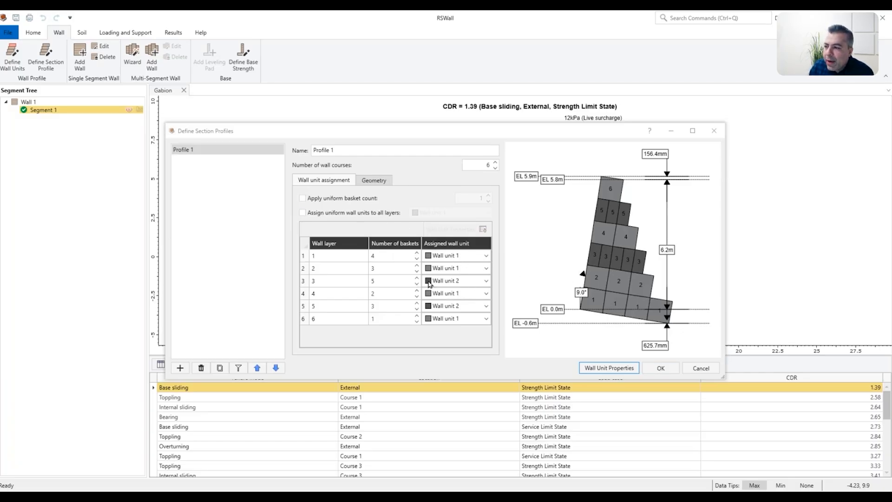
{"action": "left_click", "coordinate": [393, 268]}
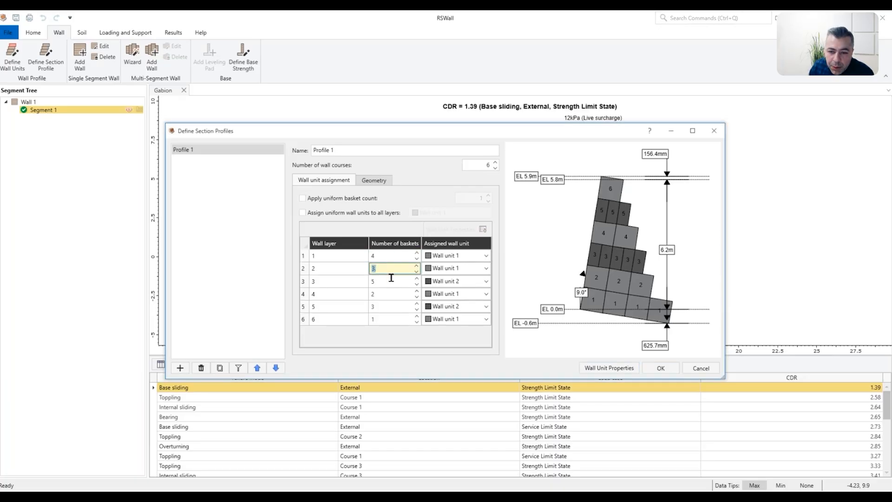
{"action": "left_click", "coordinate": [381, 186]}
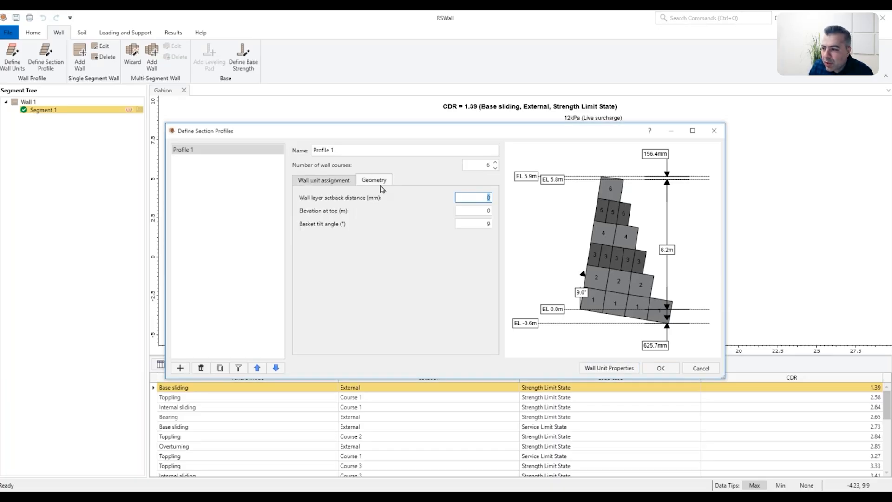
{"action": "left_click", "coordinate": [482, 224]}
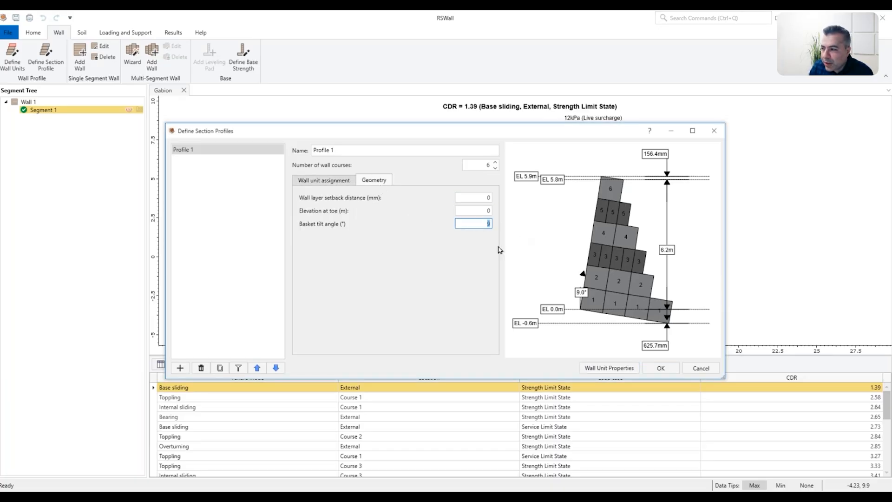
{"action": "left_click", "coordinate": [473, 165]}
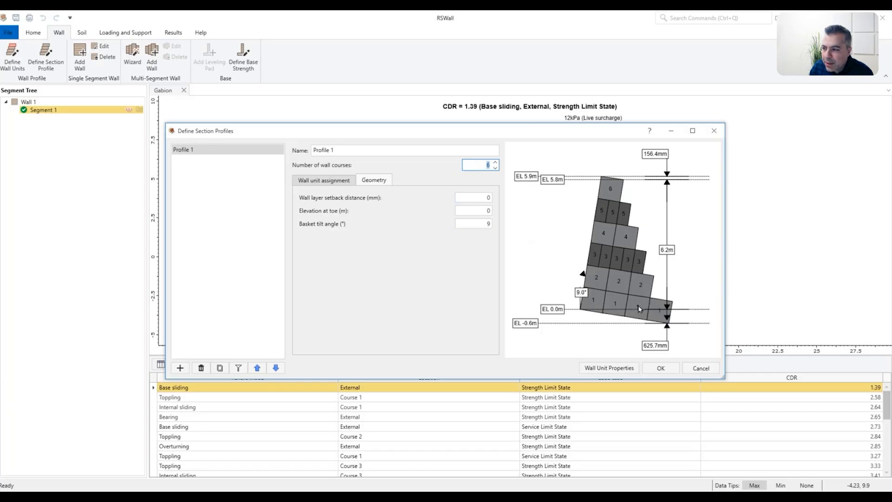
{"action": "left_click", "coordinate": [702, 370]}
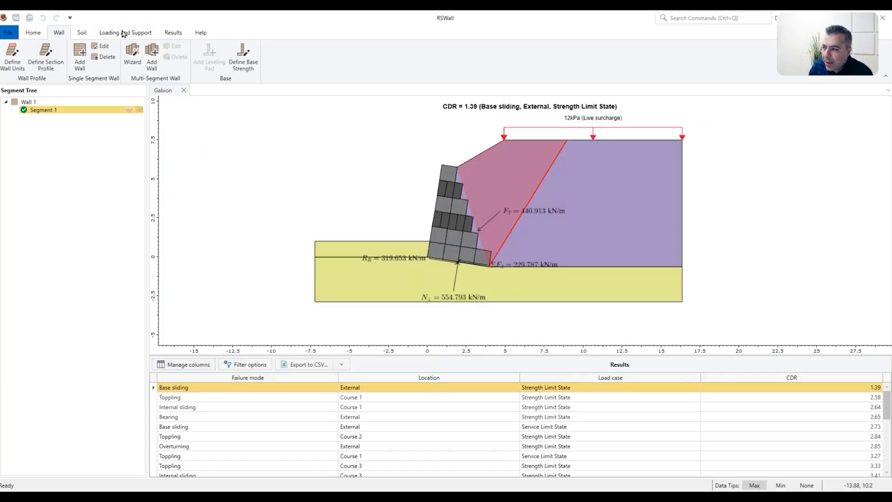
Step: Review the Gabion wall's Backslope Topography, Front Face Topography and Manage Loads settings without changes
{"action": "left_click", "coordinate": [83, 33]}
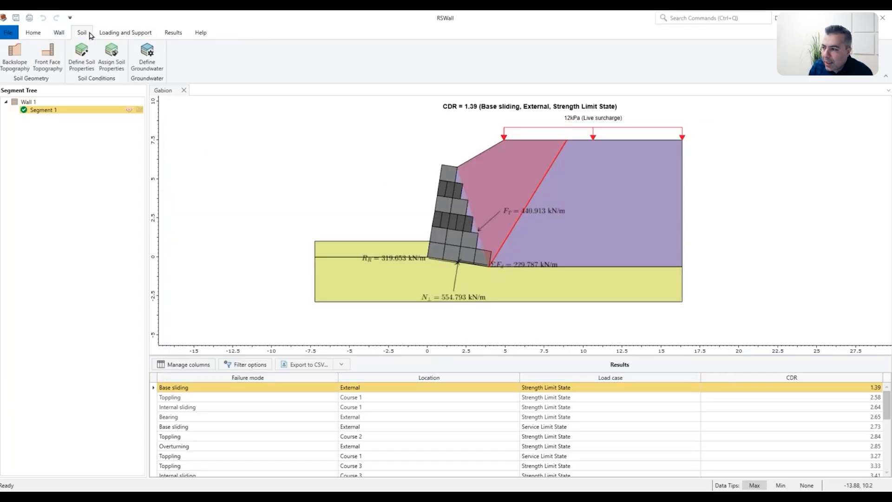
{"action": "left_click", "coordinate": [24, 70]}
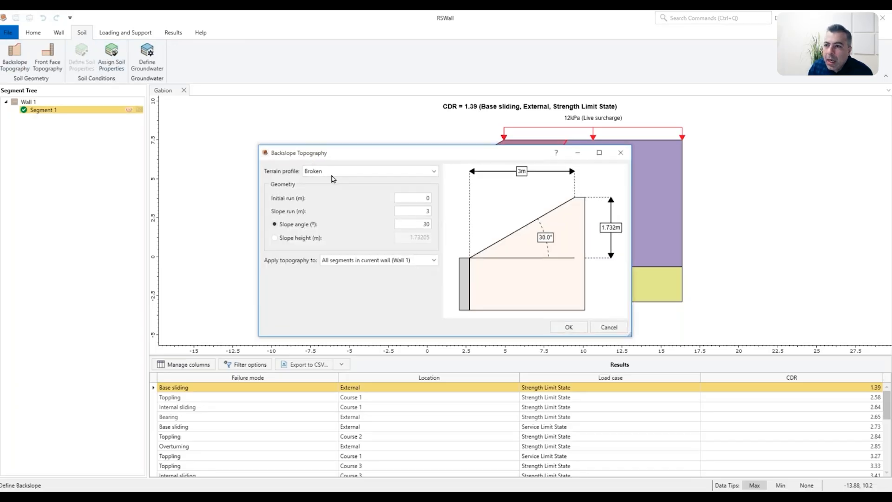
{"action": "left_click", "coordinate": [568, 327]}
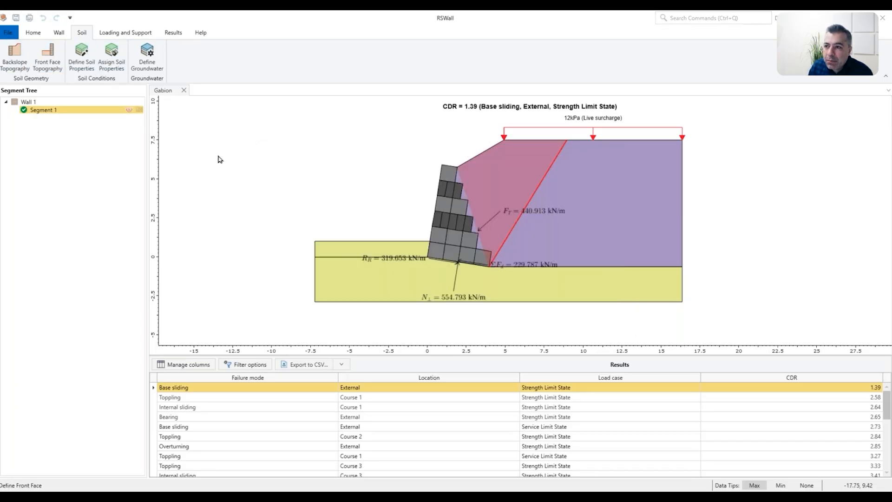
{"action": "left_click", "coordinate": [47, 58]}
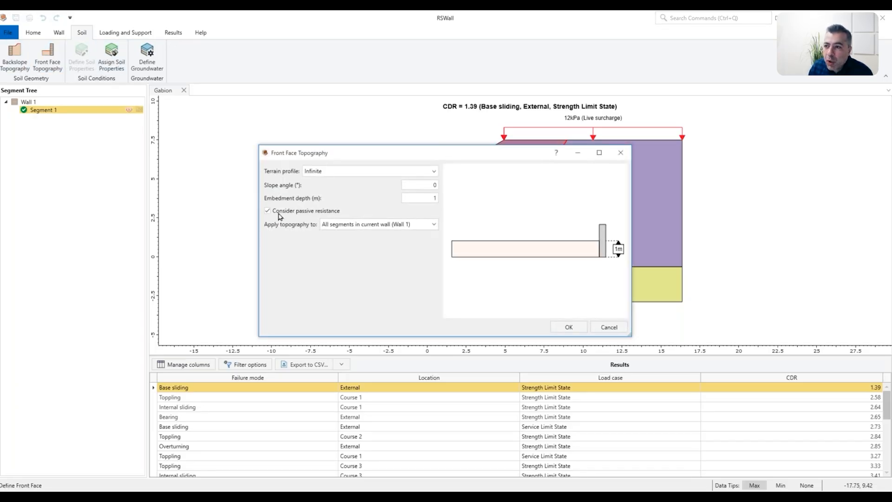
{"action": "left_click", "coordinate": [609, 327]}
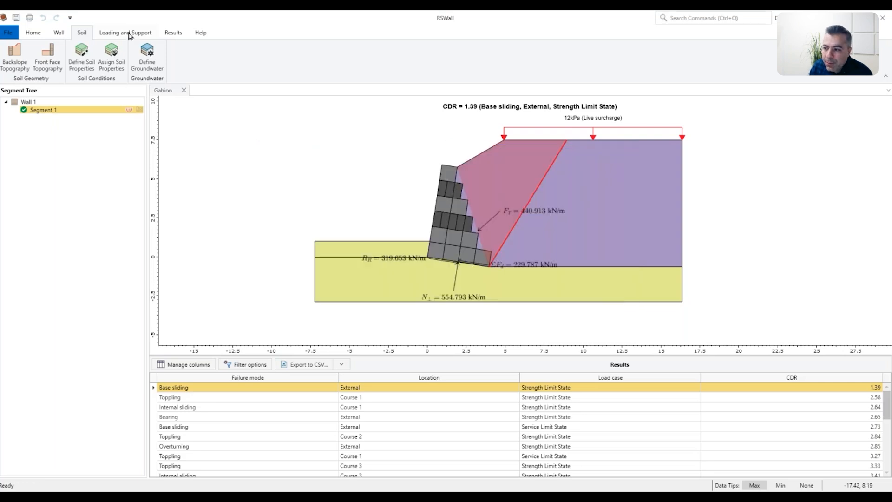
{"action": "left_click", "coordinate": [129, 35]}
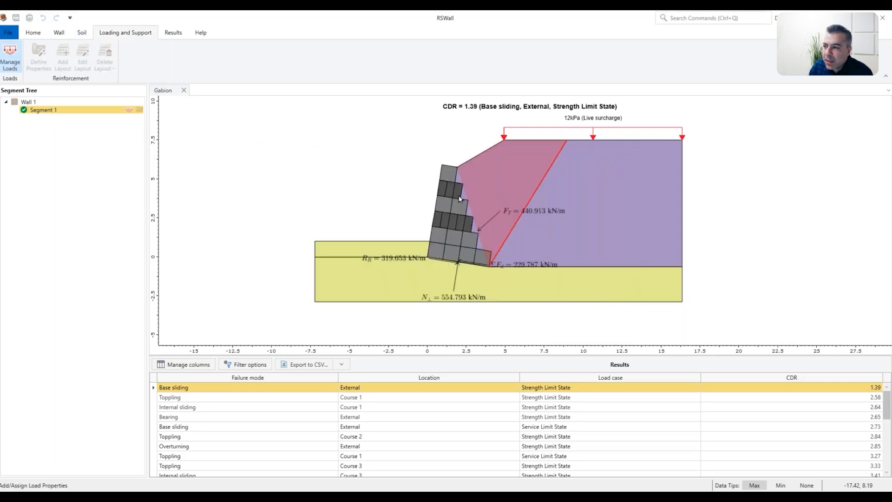
{"action": "left_click", "coordinate": [10, 57]}
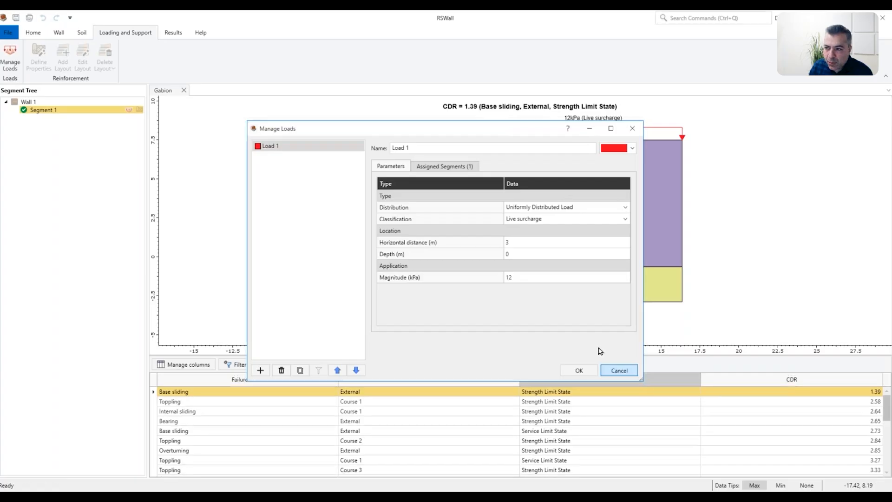
{"action": "left_click", "coordinate": [619, 370]}
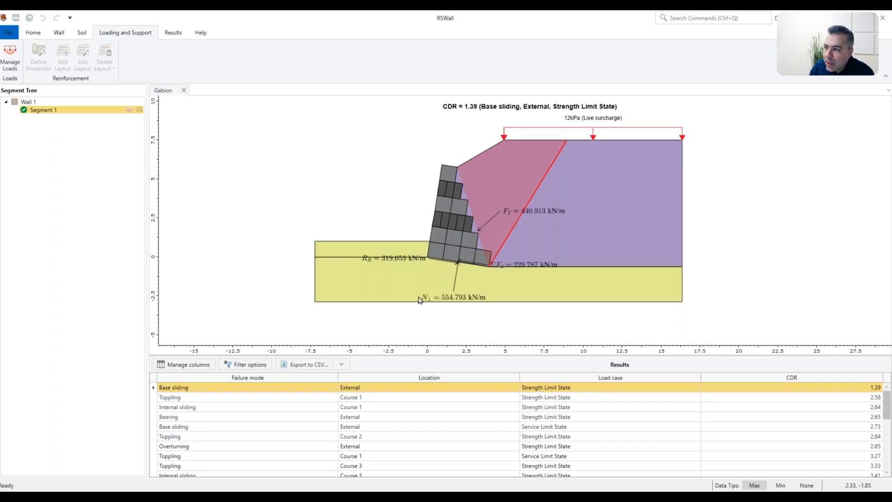
Step: Switch from the Gabion project to the MSE segmental wall project window
{"action": "left_click", "coordinate": [169, 36]}
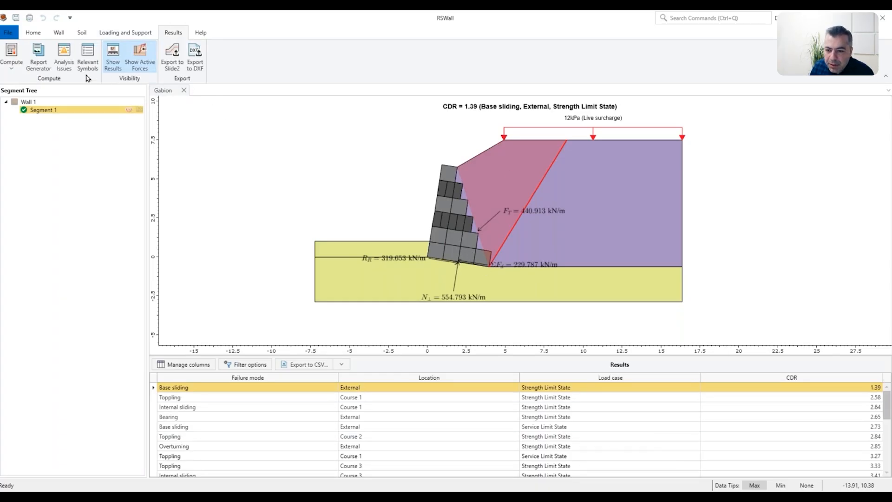
{"action": "left_click", "coordinate": [80, 35]}
{"action": "left_click", "coordinate": [68, 36]}
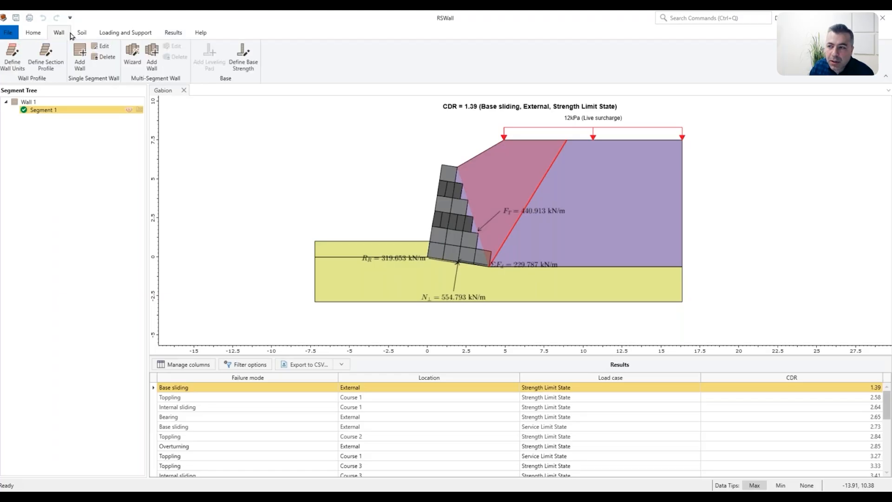
{"action": "left_click", "coordinate": [78, 34]}
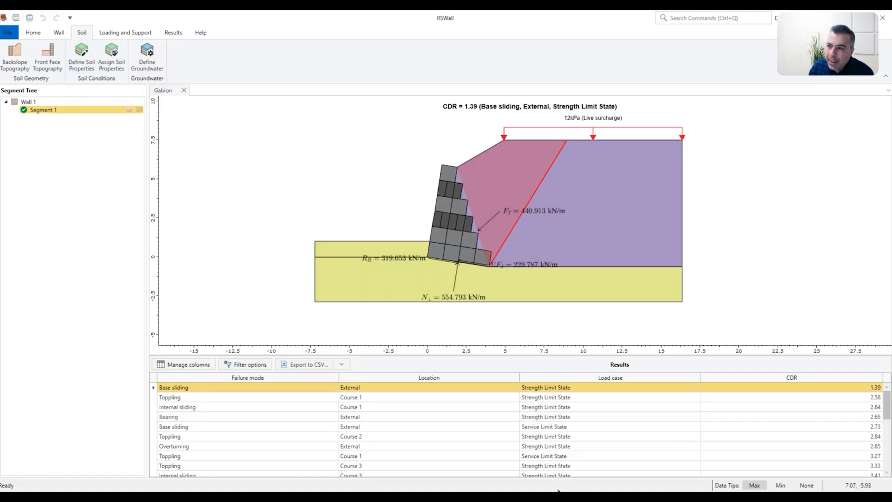
{"action": "mouse_move", "coordinate": [539, 497]}
{"action": "left_click", "coordinate": [539, 457]}
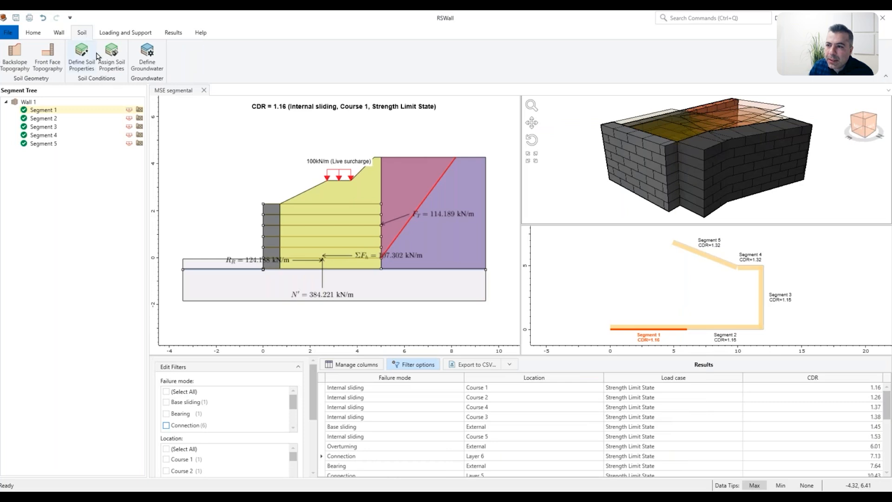
Step: Enter a long-term cohesion for the retained soil in Define Soil Properties
{"action": "left_click", "coordinate": [82, 55]}
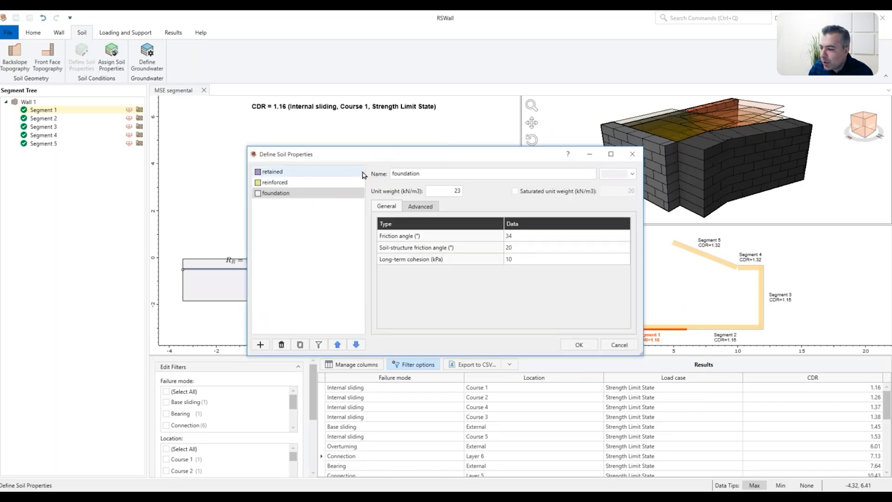
{"action": "left_click", "coordinate": [514, 259]}
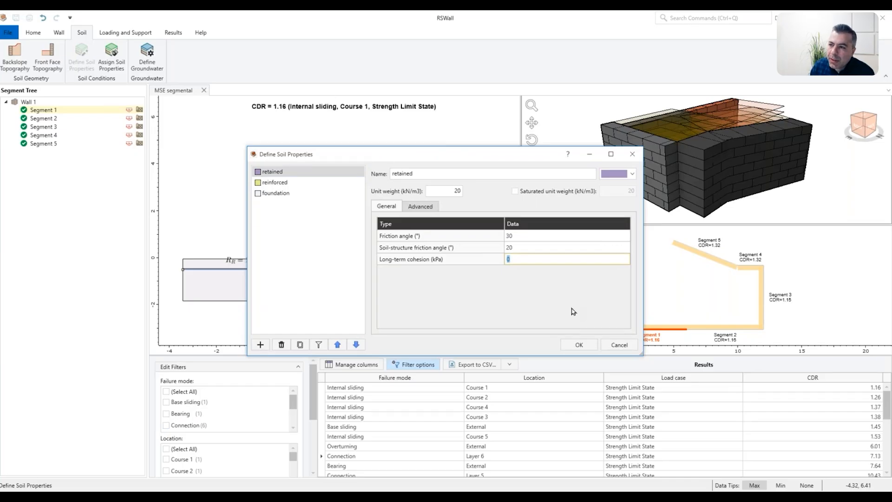
{"action": "left_click", "coordinate": [578, 345]}
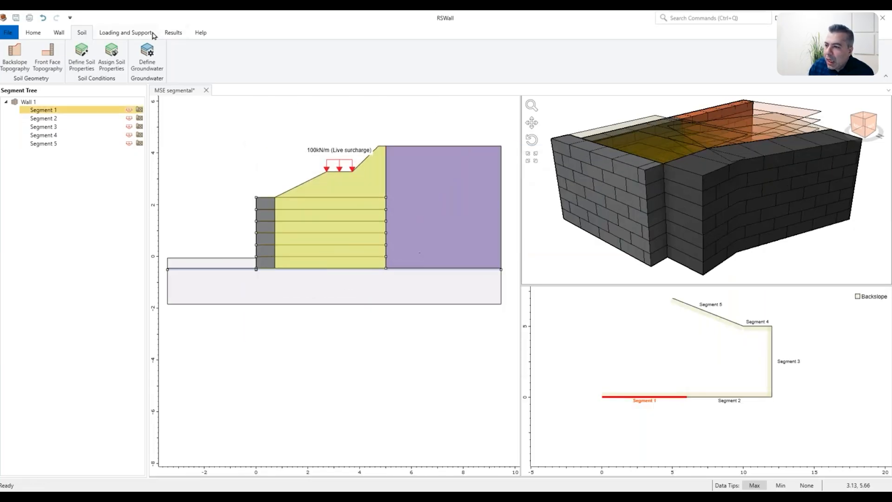
Step: Recompute the MSE wall and read the Analysis Issues warning that backfill cohesion is ignored
{"action": "left_click", "coordinate": [163, 33]}
{"action": "left_click", "coordinate": [12, 52]}
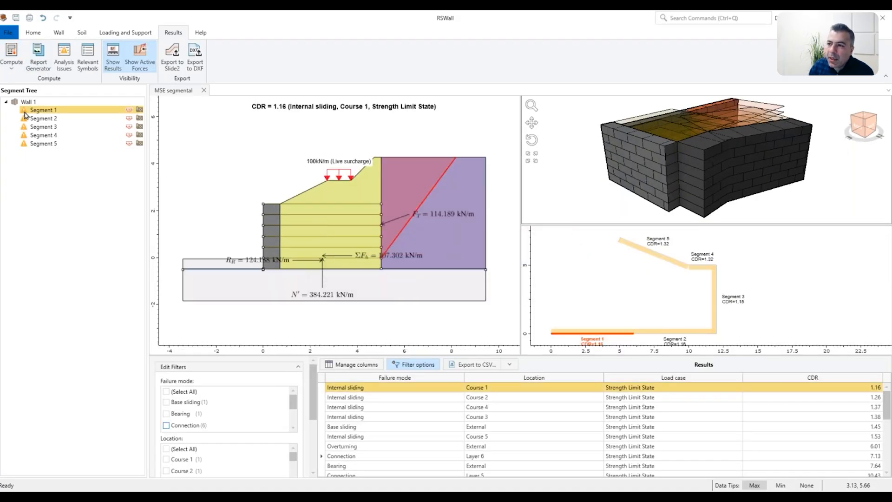
{"action": "mouse_move", "coordinate": [26, 114]}
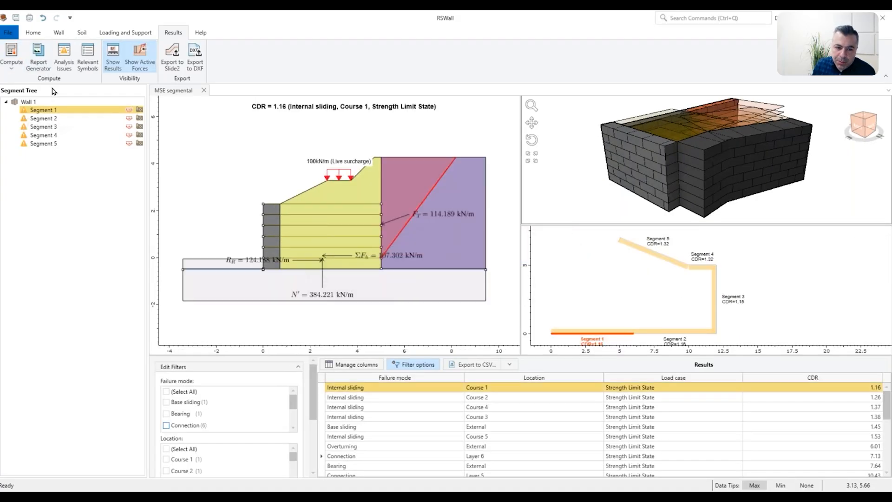
{"action": "left_click", "coordinate": [64, 59]}
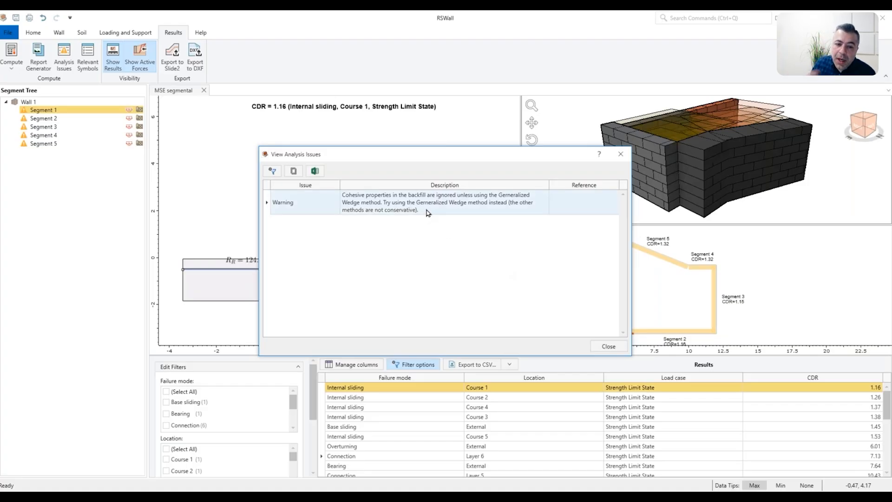
{"action": "left_click", "coordinate": [609, 346]}
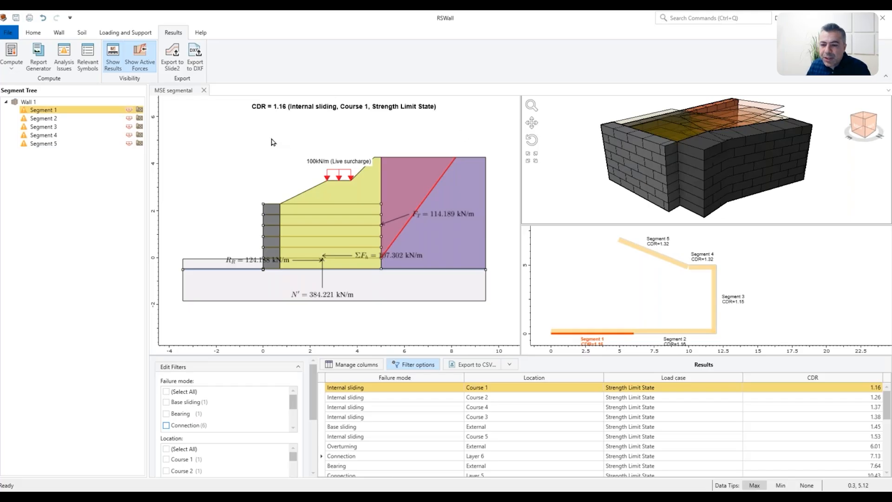
{"action": "left_click", "coordinate": [63, 65]}
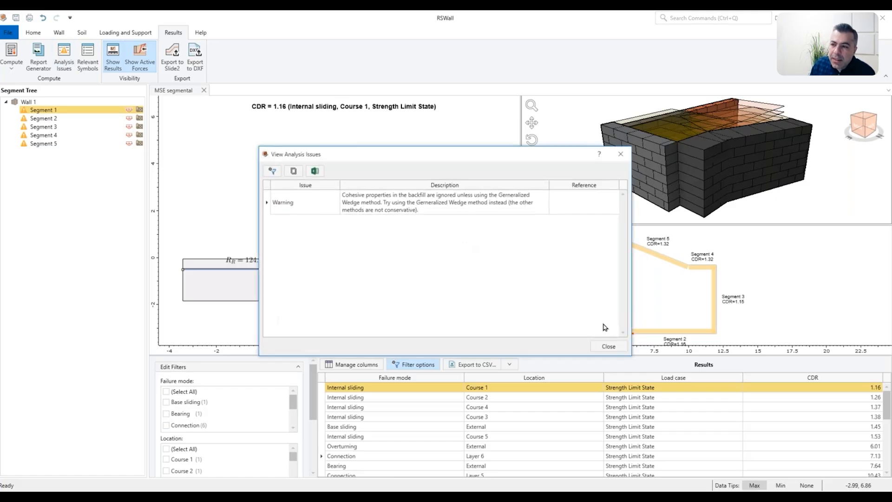
{"action": "left_click", "coordinate": [608, 346]}
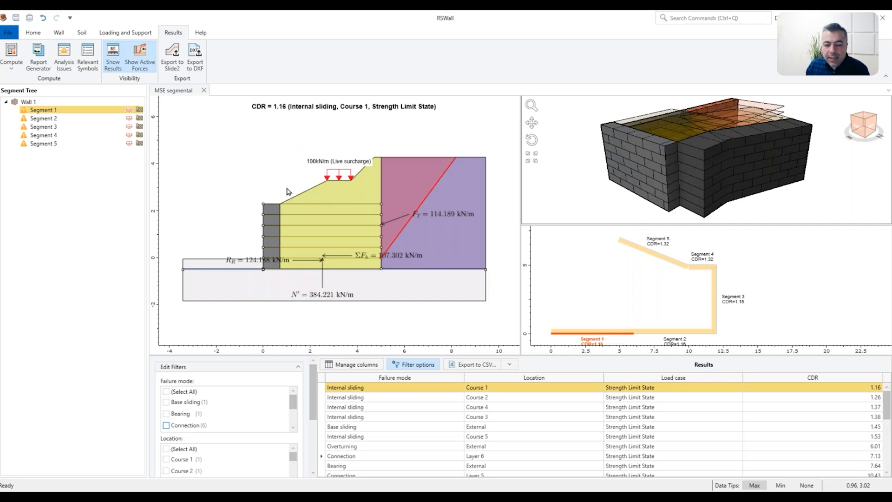
{"action": "left_click", "coordinate": [138, 38]}
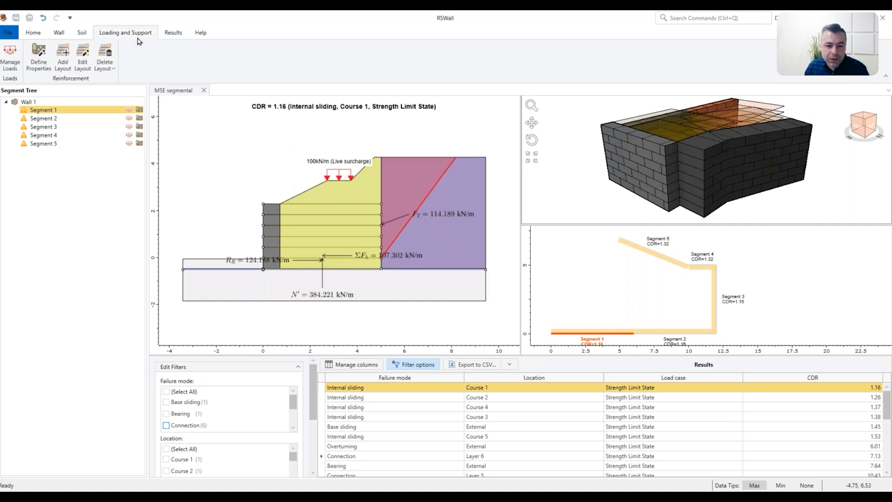